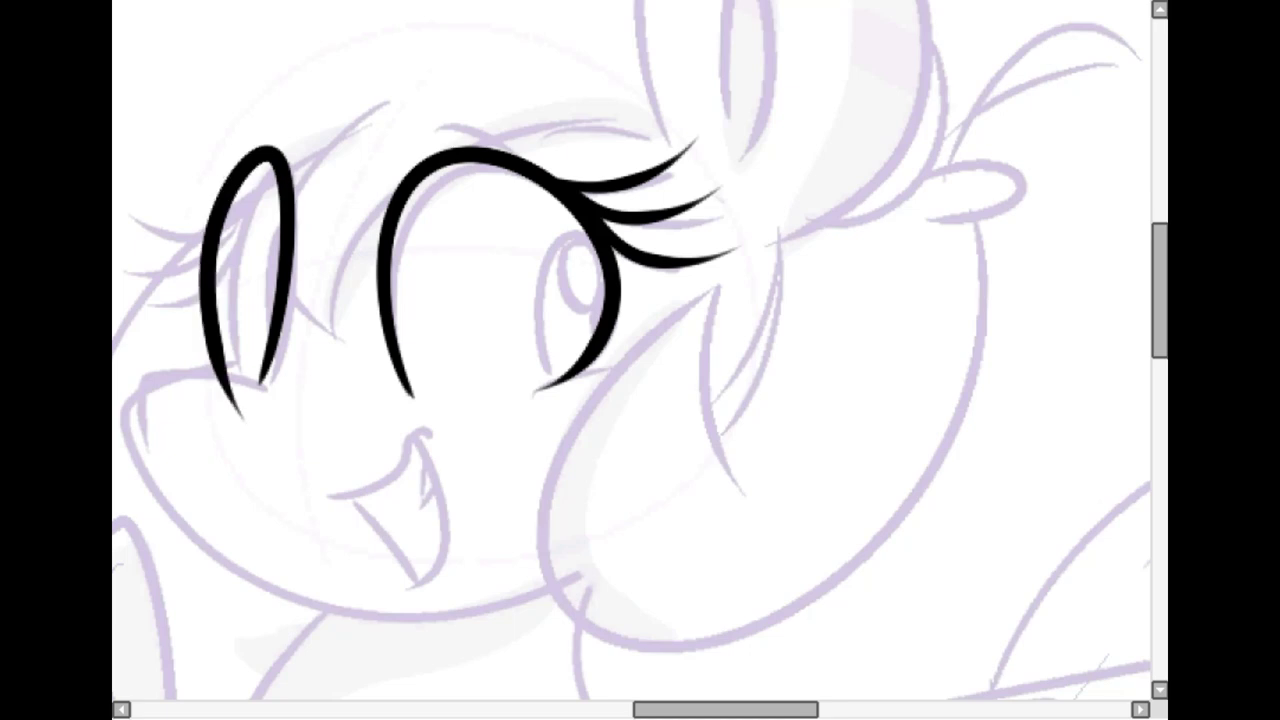
Ink the three lashes on the far eye and the short eyebrow arc above the near eye.
mouse_move(230, 194)
mouse_down()
mouse_move(113, 250)
mouse_move(114, 177)
mouse_up()
drag(212, 232, 112, 286)
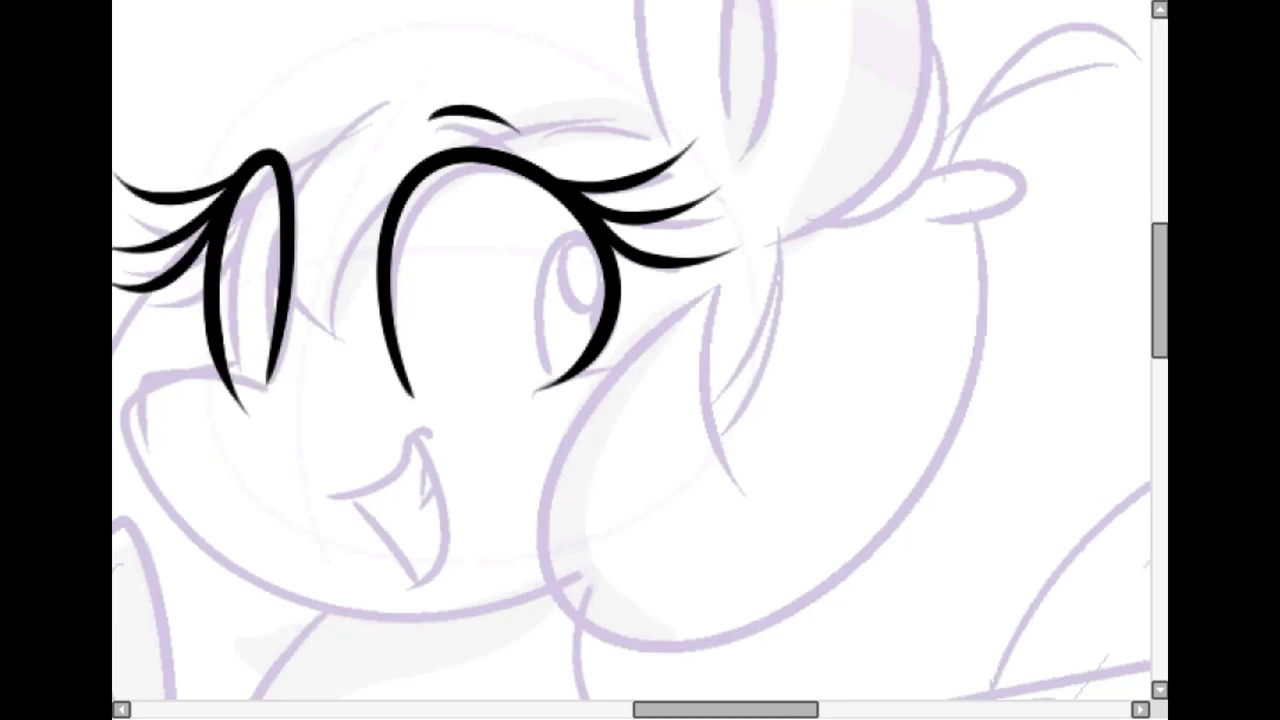
drag(530, 400, 730, 314)
click(822, 2)
click(818, 29)
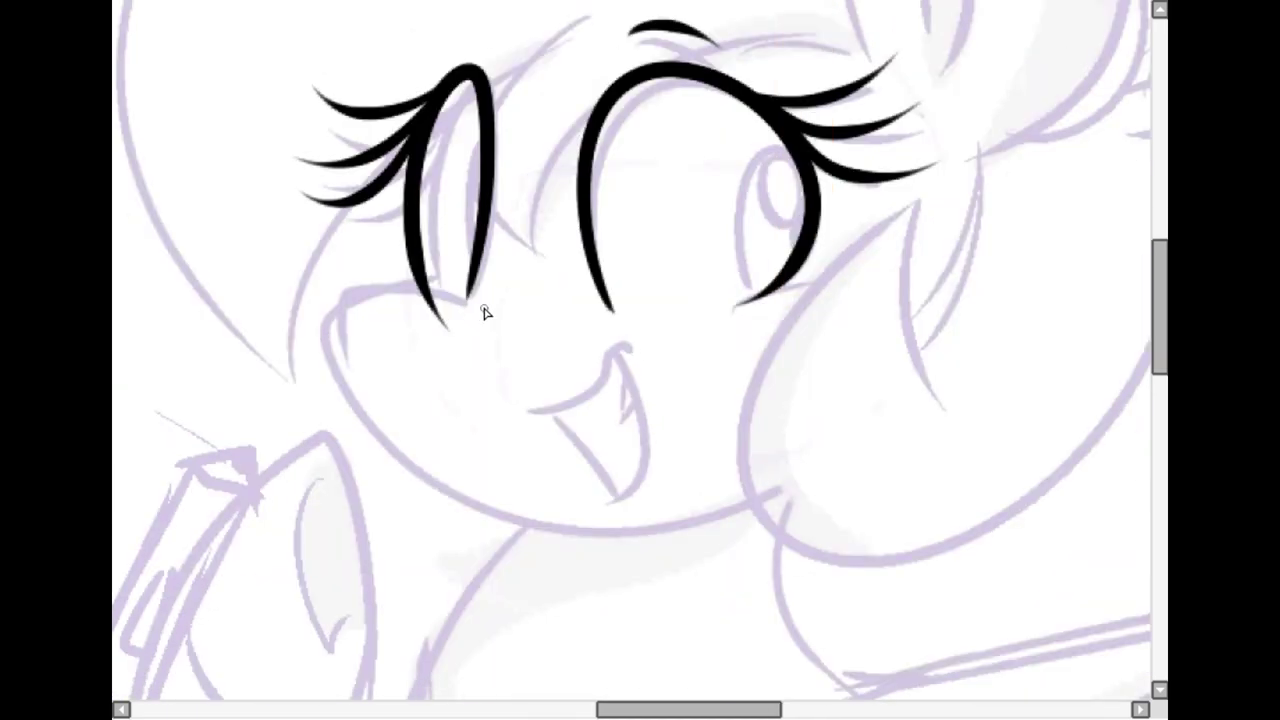
Ink the muzzle from the nose bridge along the jaw to the cheek, and the open smiling mouth.
drag(483, 308, 327, 376)
drag(619, 352, 628, 472)
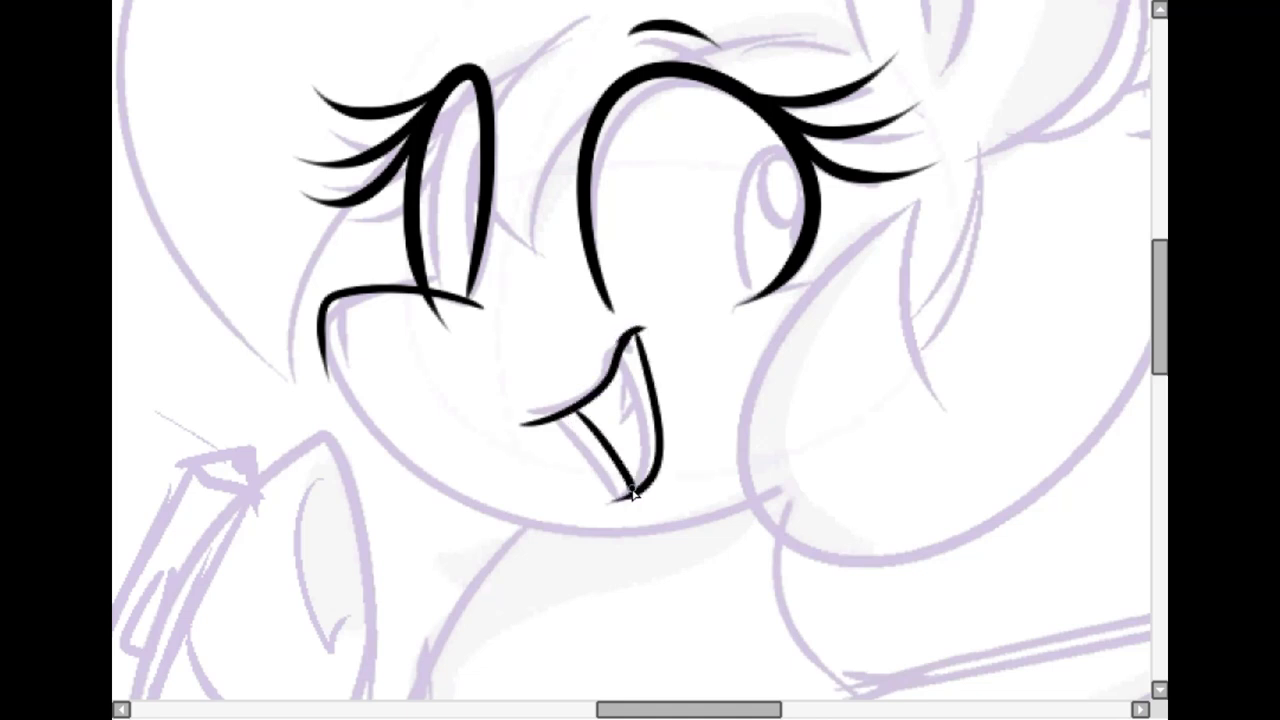
key(ctrl+z)
drag(622, 340, 632, 490)
drag(558, 411, 630, 488)
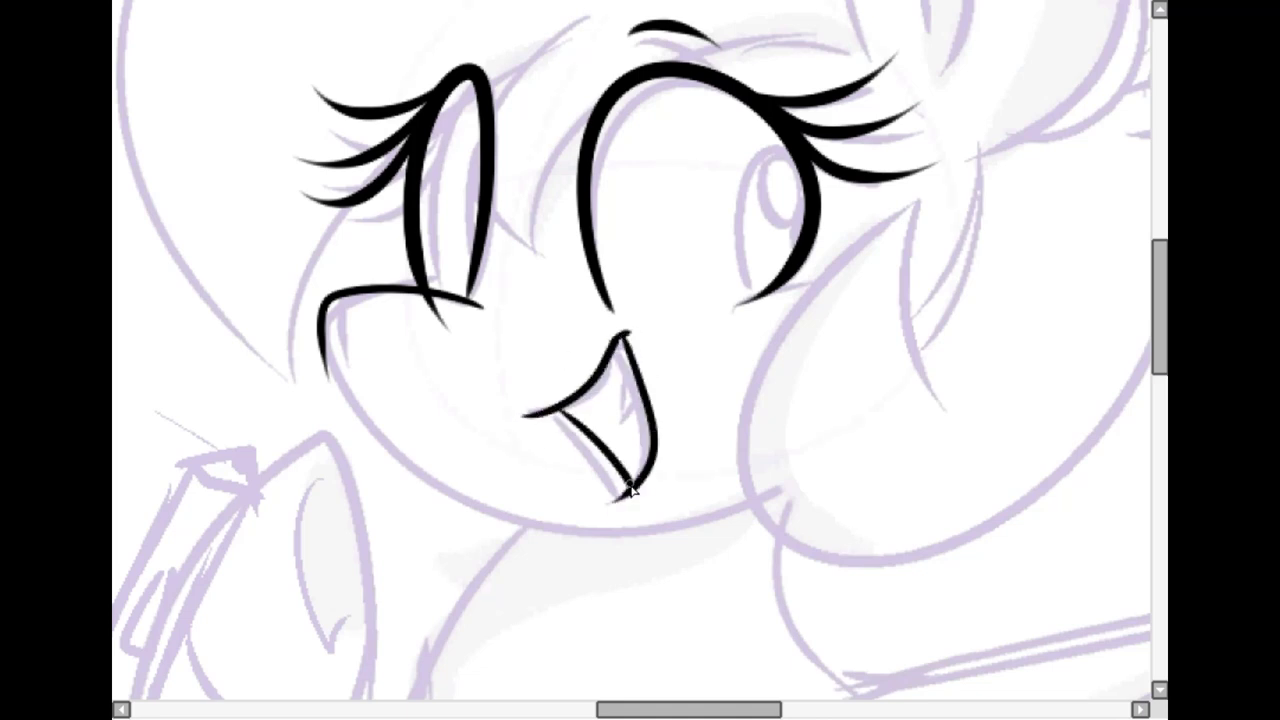
mouse_move(394, 290)
mouse_down()
mouse_move(527, 547)
mouse_move(970, 324)
mouse_up()
scroll(632, 350, down, 3)
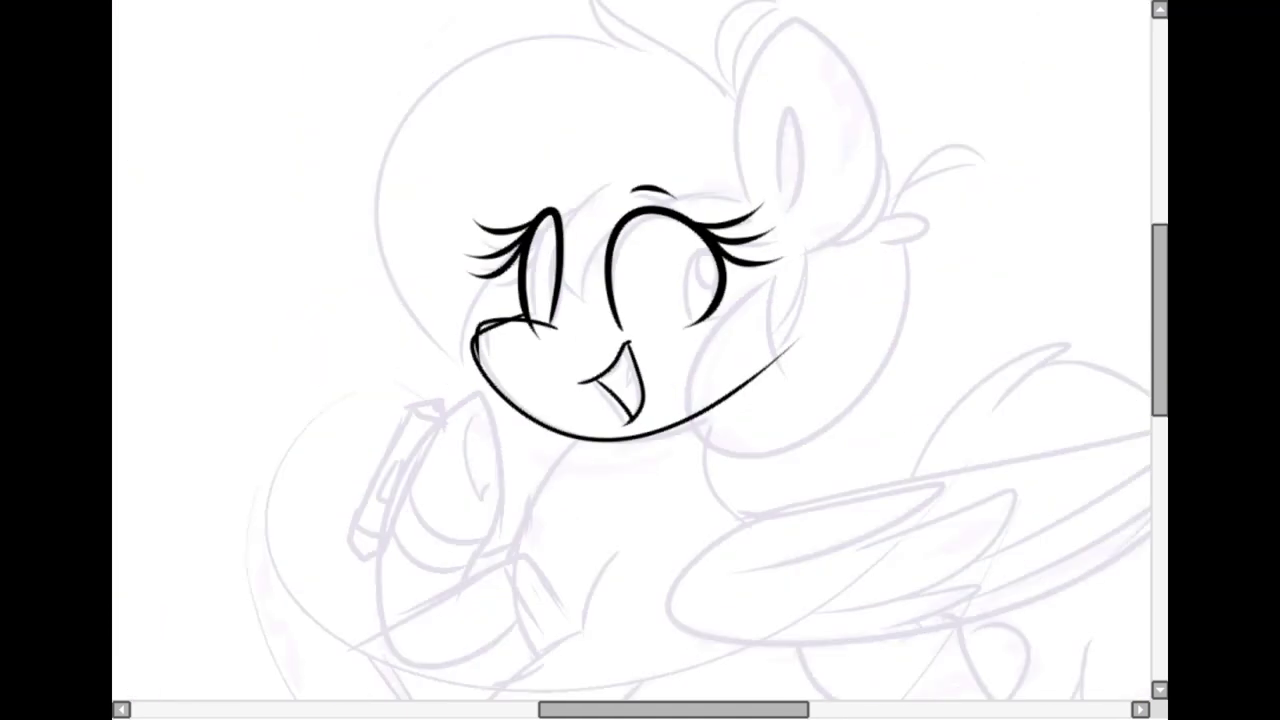
Ink the pony's near ear with its outer outline and the inner fold lines.
drag(740, 315, 529, 385)
scroll(632, 350, up, 2)
mouse_move(532, 228)
mouse_down()
mouse_move(609, 284)
mouse_move(660, 398)
mouse_up()
key(ctrl+z)
mouse_move(588, 312)
mouse_down()
mouse_move(594, 87)
mouse_move(655, 368)
mouse_up()
drag(590, 124, 590, 124)
scroll(632, 350, down, 3)
drag(600, 400, 656, 191)
Ink the chest and belly as one continuous curve from under the jaw to the hindquarters.
scroll(632, 350, up, 2)
mouse_move(504, 241)
mouse_down()
mouse_move(912, 447)
mouse_move(460, 350)
mouse_move(862, 400)
mouse_move(888, 390)
mouse_up()
key(ctrl+z)
key(ctrl+z)
mouse_move(530, 418)
mouse_down()
mouse_move(473, 247)
mouse_move(414, 429)
mouse_up()
scroll(443, 366, down, 3)
scroll(443, 366, up, 3)
key(ctrl+z)
Ink the lowered foreleg as a forward-slanting outline with a rounded hoof below the chest.
drag(478, 198, 282, 464)
key(ctrl+z)
mouse_move(459, 252)
mouse_down()
mouse_move(296, 491)
mouse_move(527, 297)
mouse_up()
scroll(527, 297, up, 3)
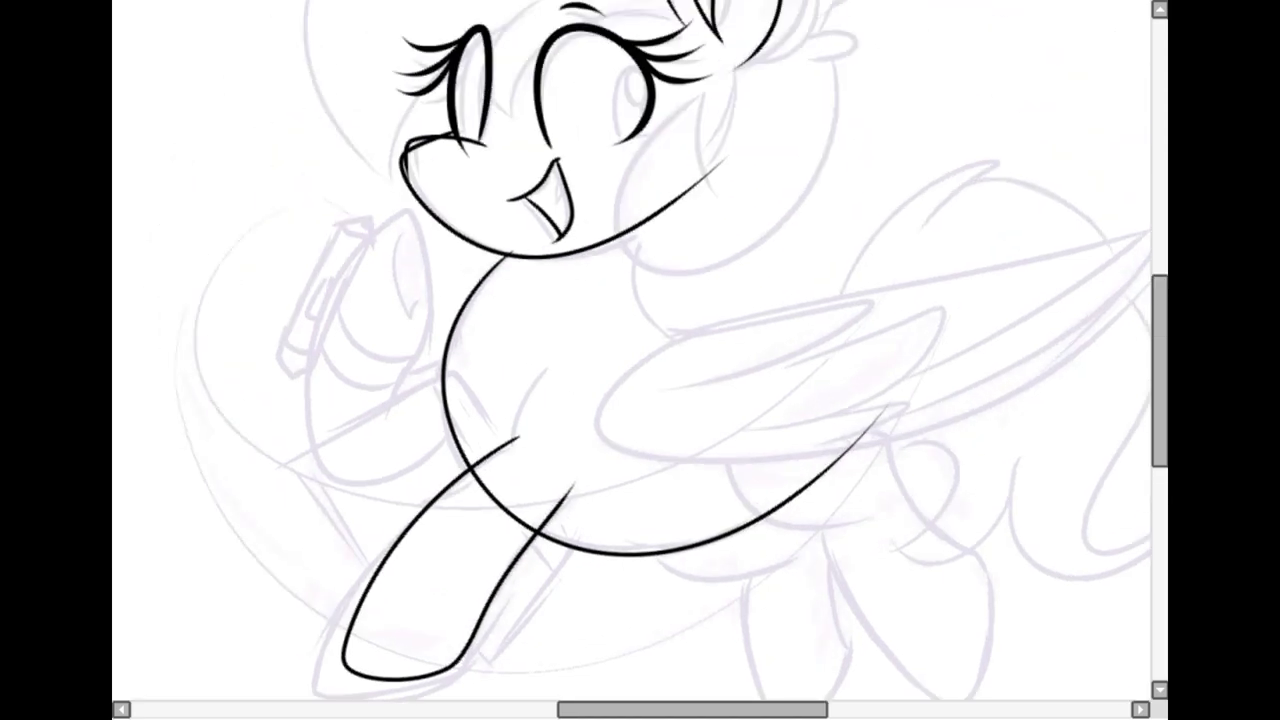
Ink the raised foreleg beside the chest, with its bent hoof pointing up towards the face.
scroll(325, 484, down, 3)
scroll(325, 484, up, 3)
scroll(640, 360, down, 3)
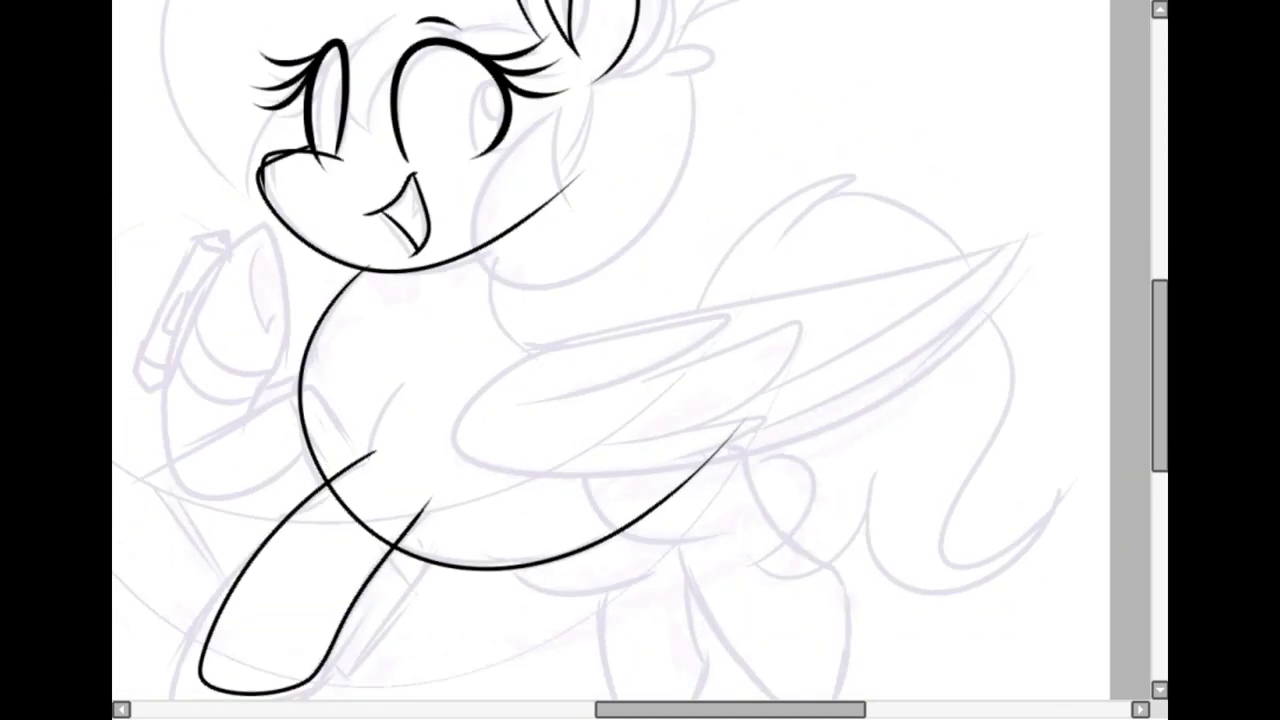
mouse_move(352, 330)
mouse_down()
mouse_move(250, 130)
mouse_move(278, 282)
mouse_move(353, 218)
mouse_up()
mouse_move(353, 218)
mouse_down()
mouse_move(353, 386)
mouse_move(339, 414)
mouse_up()
scroll(631, 350, down, 3)
scroll(631, 350, up, 3)
mouse_move(200, 440)
mouse_down()
mouse_move(269, 563)
mouse_move(327, 565)
mouse_up()
Select the far eye and front of the muzzle with a freehand selection, nudge it slightly, and deselect.
drag(500, 400, 440, 177)
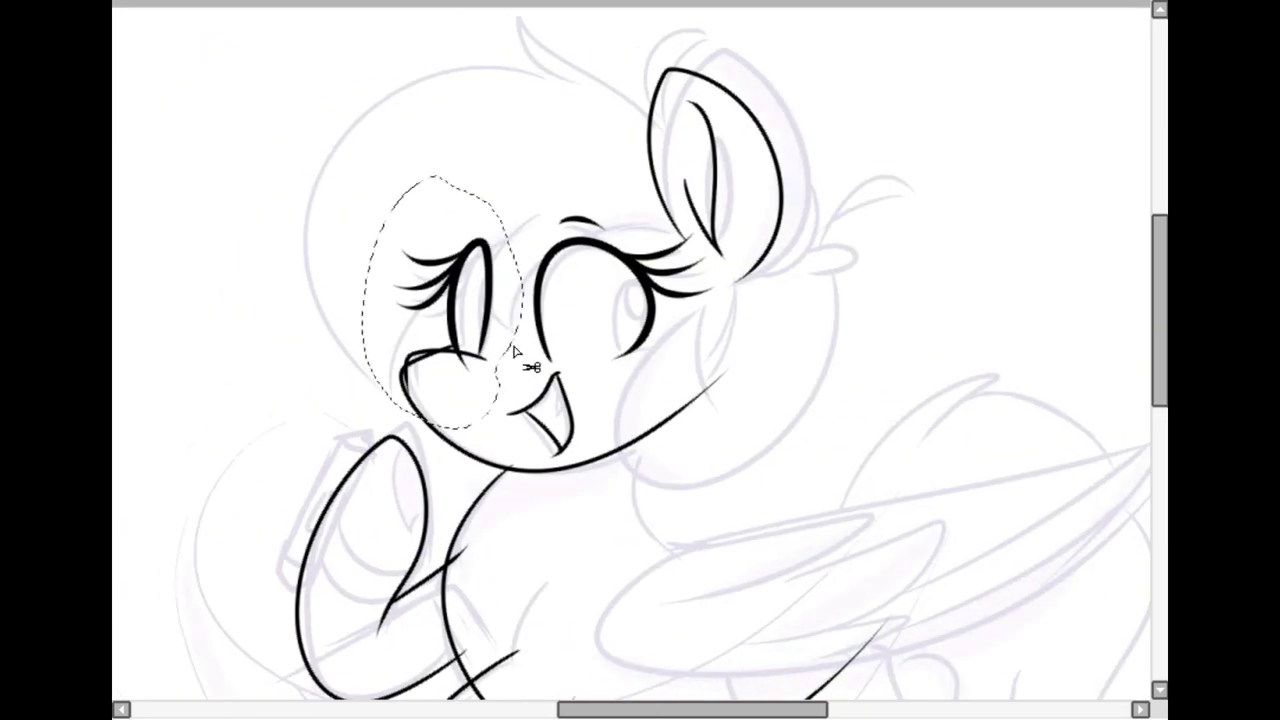
drag(515, 345, 506, 345)
key(ctrl+d)
Ink the near hind leg with its thigh curve and pointed hoof below the wing.
drag(631, 400, 460, 244)
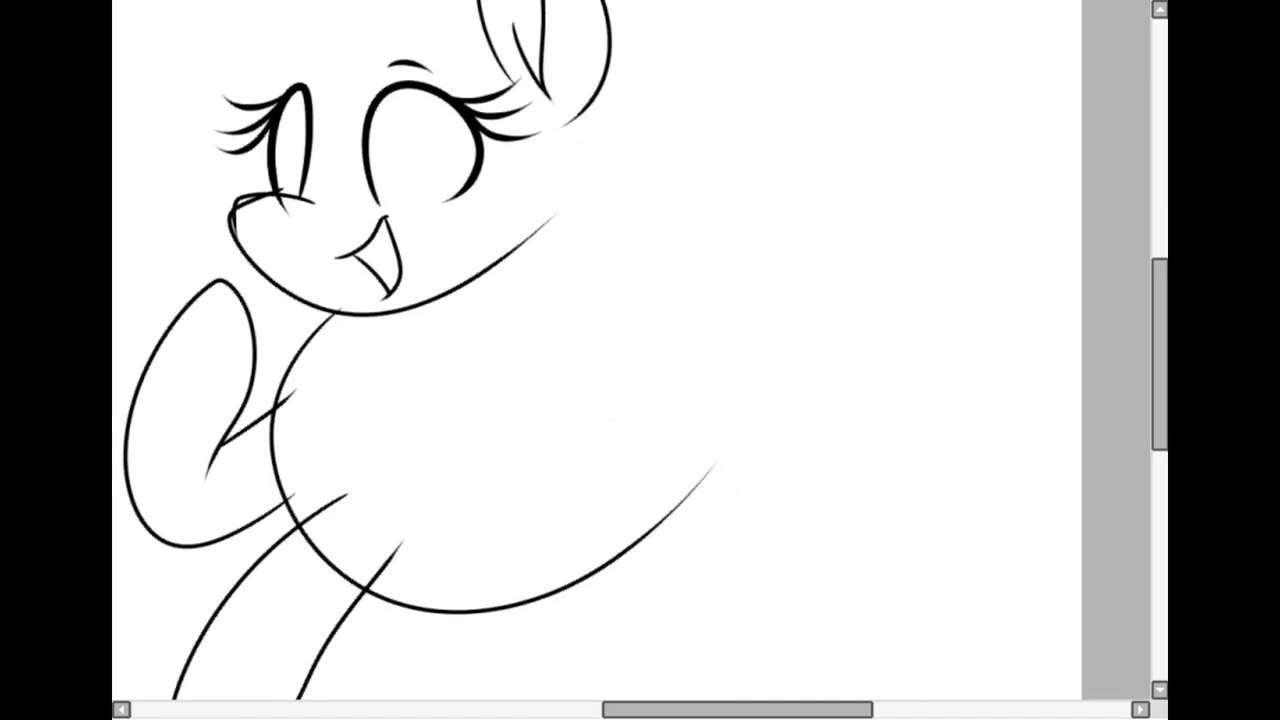
scroll(640, 360, down, 3)
scroll(640, 360, right, 1)
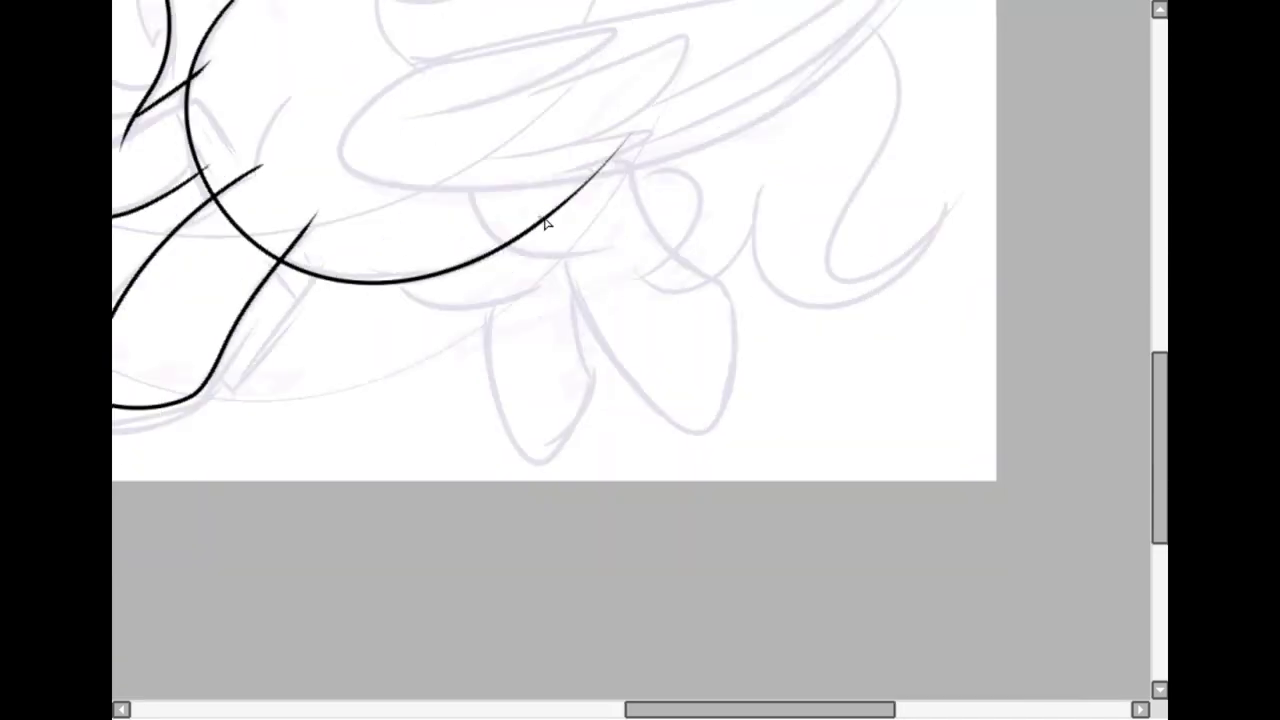
drag(605, 153, 712, 290)
scroll(640, 360, up, 1)
scroll(640, 360, left, 1)
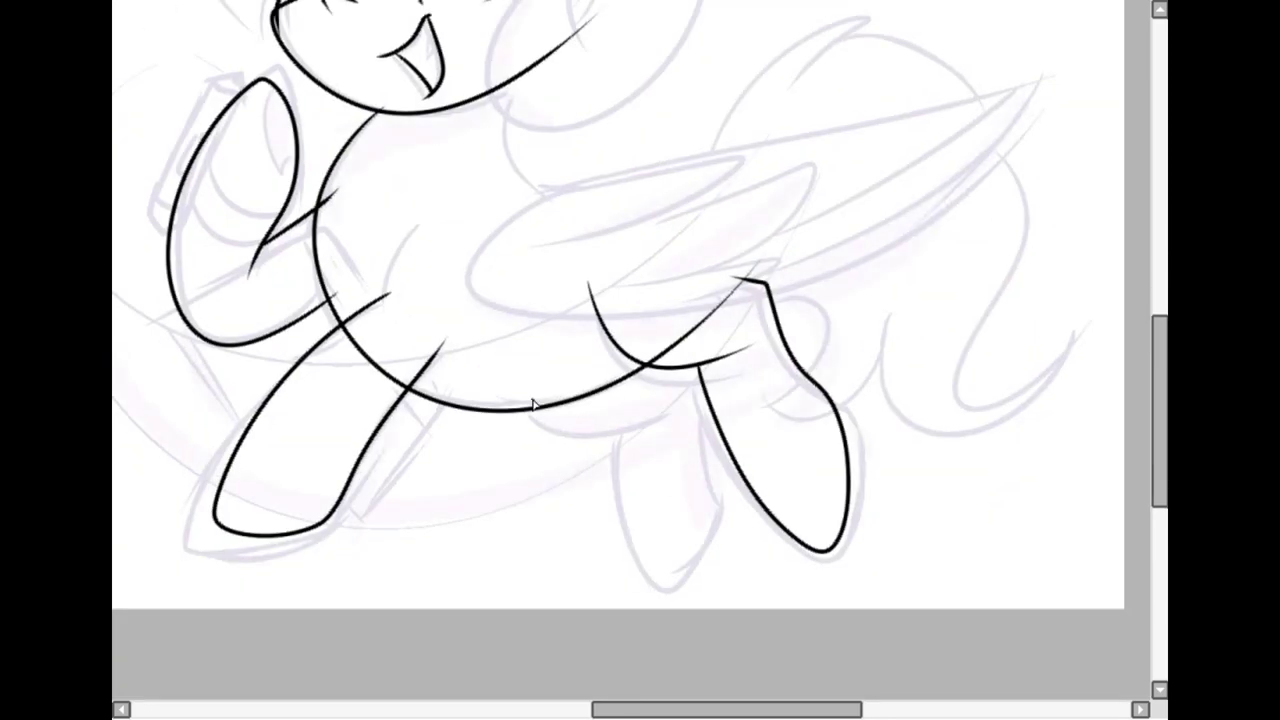
Ink the other hind leg and the short lower belly curve in front of it.
mouse_move(622, 421)
mouse_down()
mouse_move(713, 379)
mouse_move(666, 368)
mouse_move(705, 455)
mouse_up()
scroll(720, 350, down, 3)
scroll(720, 350, up, 2)
scroll(716, 74, up, 2)
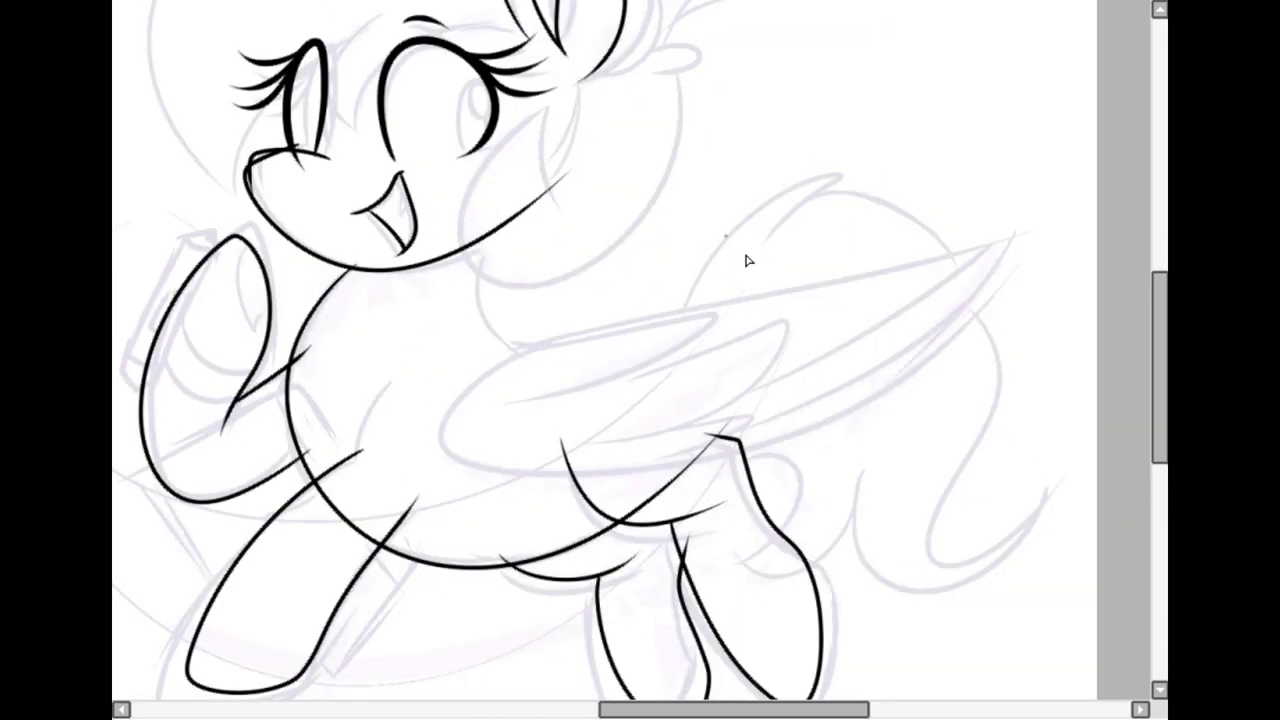
Ink the folded wing's outer outline from its rounded front to the pointed tip, redoing strokes that miss.
drag(970, 252, 463, 457)
key(ctrl+z)
drag(948, 262, 510, 468)
drag(631, 485, 1028, 176)
key(ctrl+z)
mouse_move(958, 258)
mouse_down()
mouse_move(908, 332)
mouse_move(1016, 174)
mouse_up()
key(ctrl+z)
key(ctrl+z)
mouse_move(967, 250)
mouse_down()
mouse_move(491, 493)
mouse_move(979, 181)
mouse_up()
Ink the overlapping feather layers inside the folded wing.
scroll(630, 350, up, 1)
drag(587, 453, 700, 470)
drag(805, 405, 690, 540)
drag(712, 430, 968, 277)
mouse_move(658, 402)
mouse_down()
mouse_move(866, 287)
mouse_move(973, 332)
mouse_up()
Ink the top hairline from the ear to the pointed tuft on the crown.
drag(620, 180, 691, 367)
scroll(694, 97, up, 1)
mouse_move(694, 97)
mouse_down()
mouse_move(730, 154)
mouse_move(580, 48)
mouse_up()
key(ctrl+z)
drag(783, 205, 566, 57)
Ink the large rounded front hair outline from the crown tuft down to its tip beside the muzzle.
drag(590, 110, 430, 545)
key(ctrl+z)
drag(610, 116, 420, 525)
key(ctrl+z)
mouse_move(604, 102)
mouse_down()
mouse_move(410, 557)
mouse_move(648, 305)
mouse_up()
key(ctrl+z)
key(ctrl+z)
drag(548, 100, 425, 580)
Ink the lower edge of the front hair across the far eye and the pointed fringe lock between the eyes.
drag(420, 582, 679, 312)
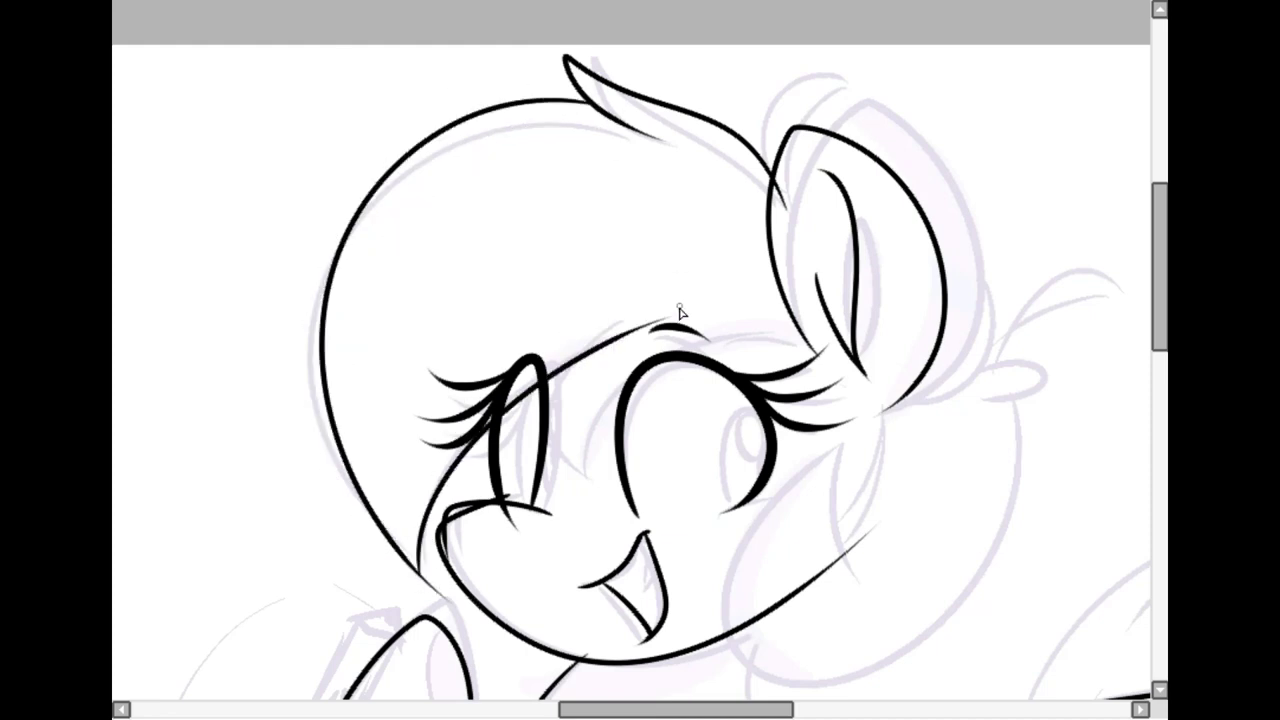
key(ctrl+z)
key(ctrl+z)
key(ctrl+z)
mouse_move(413, 570)
mouse_down()
mouse_move(457, 441)
mouse_move(664, 313)
mouse_up()
mouse_move(588, 349)
mouse_down()
mouse_move(583, 446)
mouse_move(808, 327)
mouse_up()
Ink the hair curve behind the ear, the small tuft beside it and the large hair loop along the cheek.
scroll(465, 176, down, 3)
scroll(604, 332, up, 3)
drag(782, 74, 732, 237)
mouse_move(836, 162)
mouse_down()
mouse_move(909, 163)
mouse_move(856, 187)
mouse_up()
drag(876, 182, 748, 200)
Ink the flowing tail behind the wing and the short neck line between the hair loop and the wing.
scroll(774, 226, down, 3)
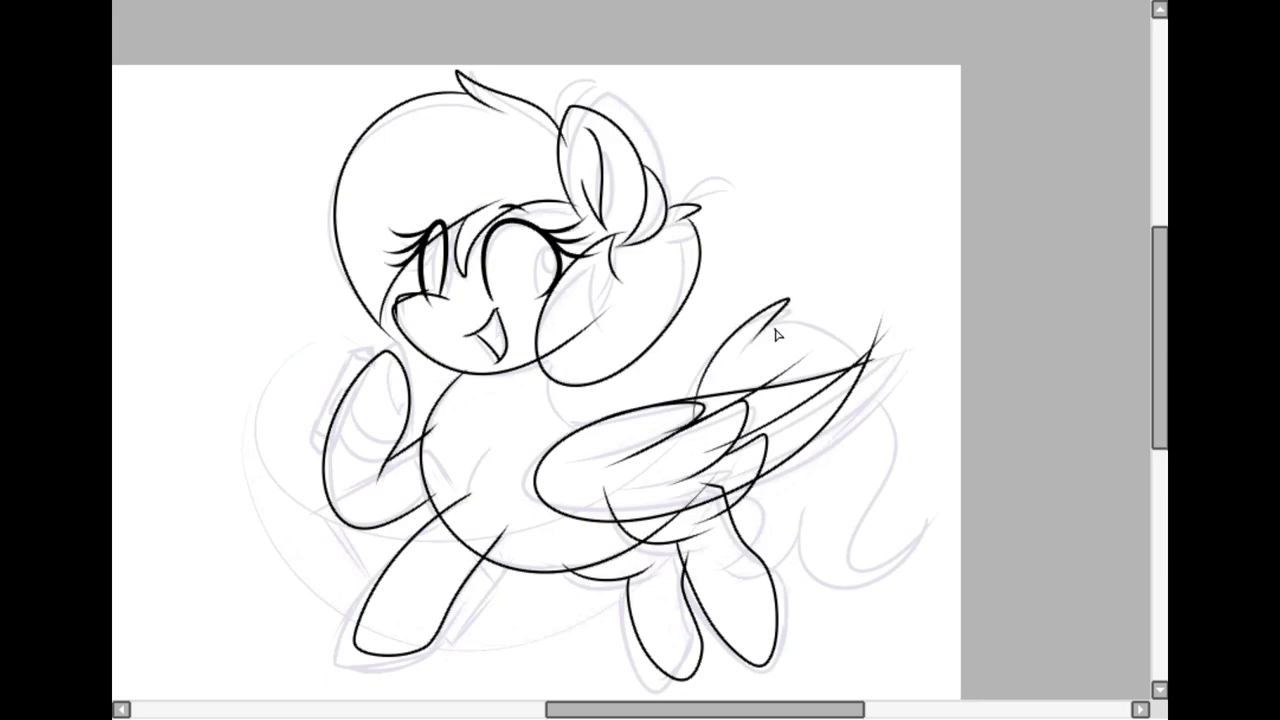
drag(782, 306, 904, 552)
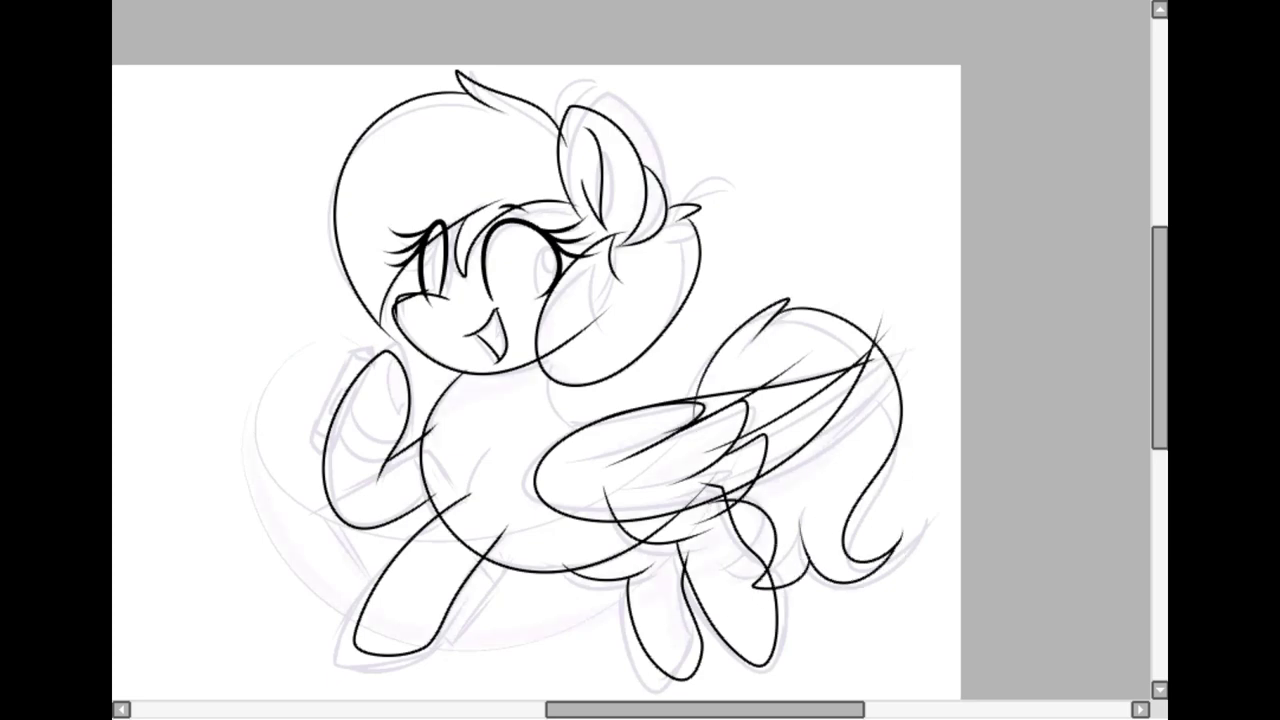
drag(640, 380, 611, 399)
scroll(392, 418, up, 2)
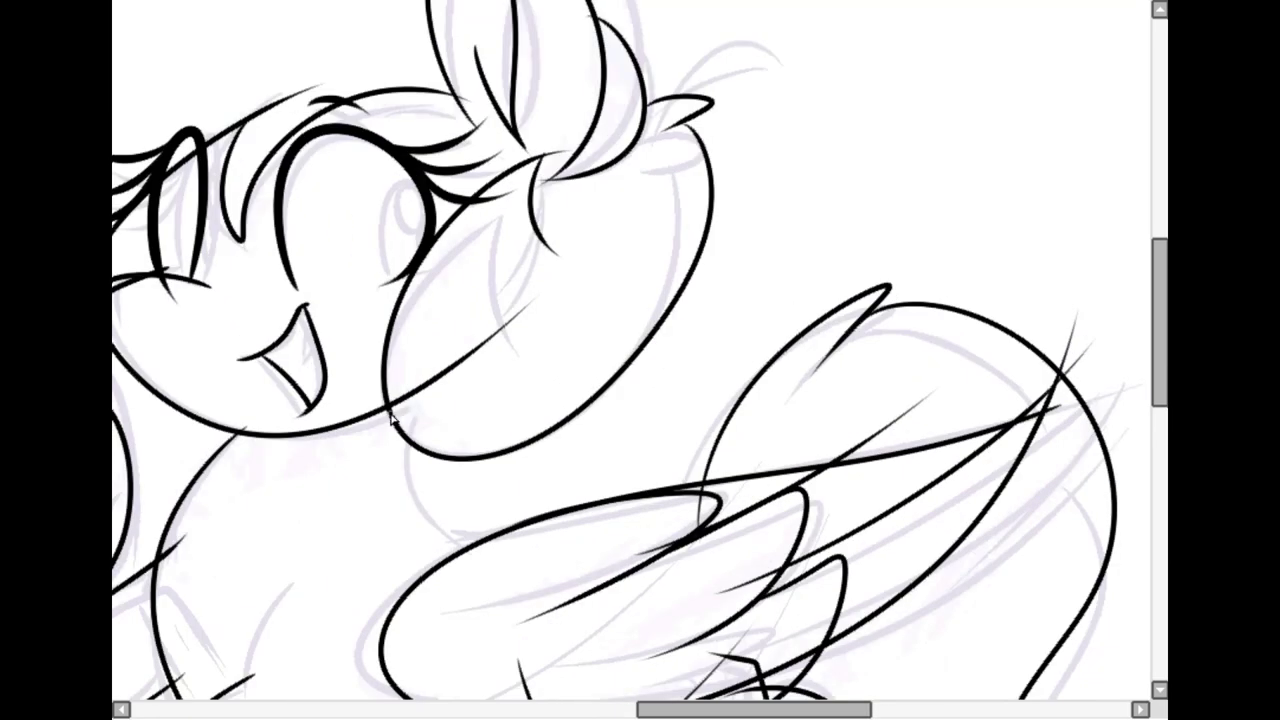
scroll(651, 432, down, 5)
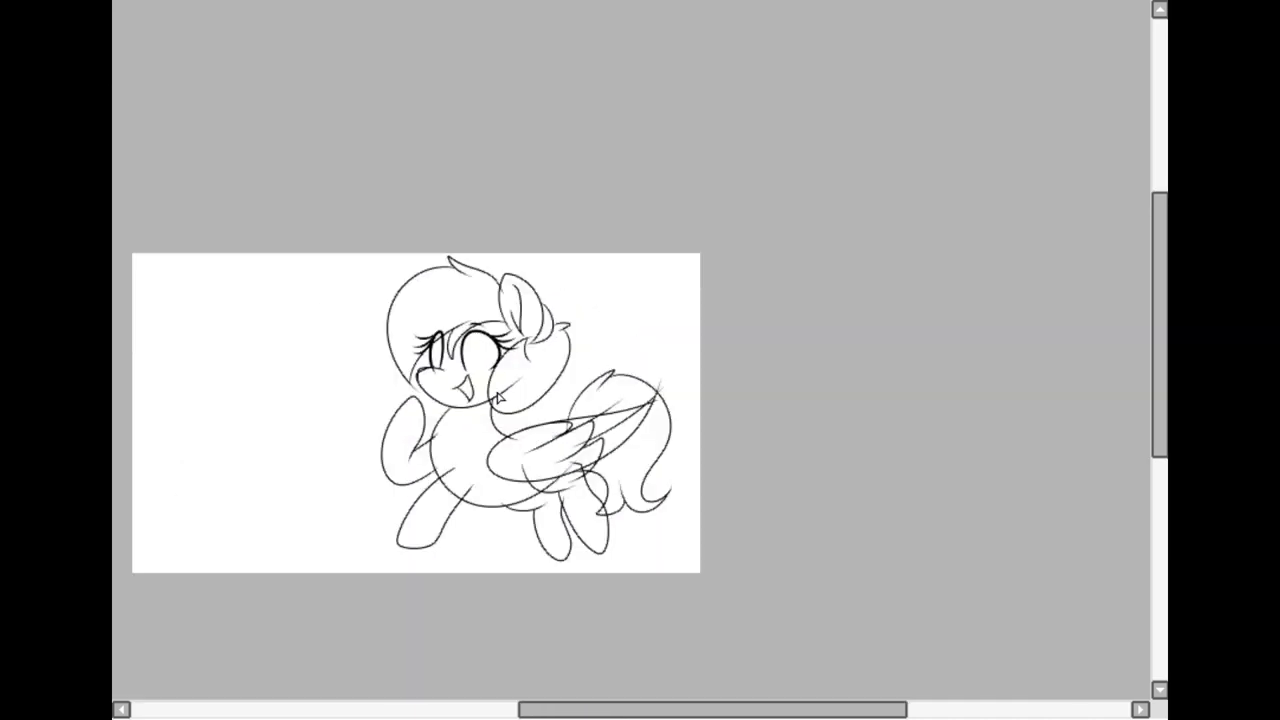
Replace the lowered foreleg with a bent, shorter leg that curves over the chest and ends in a rounded hoof.
scroll(651, 432, up, 4)
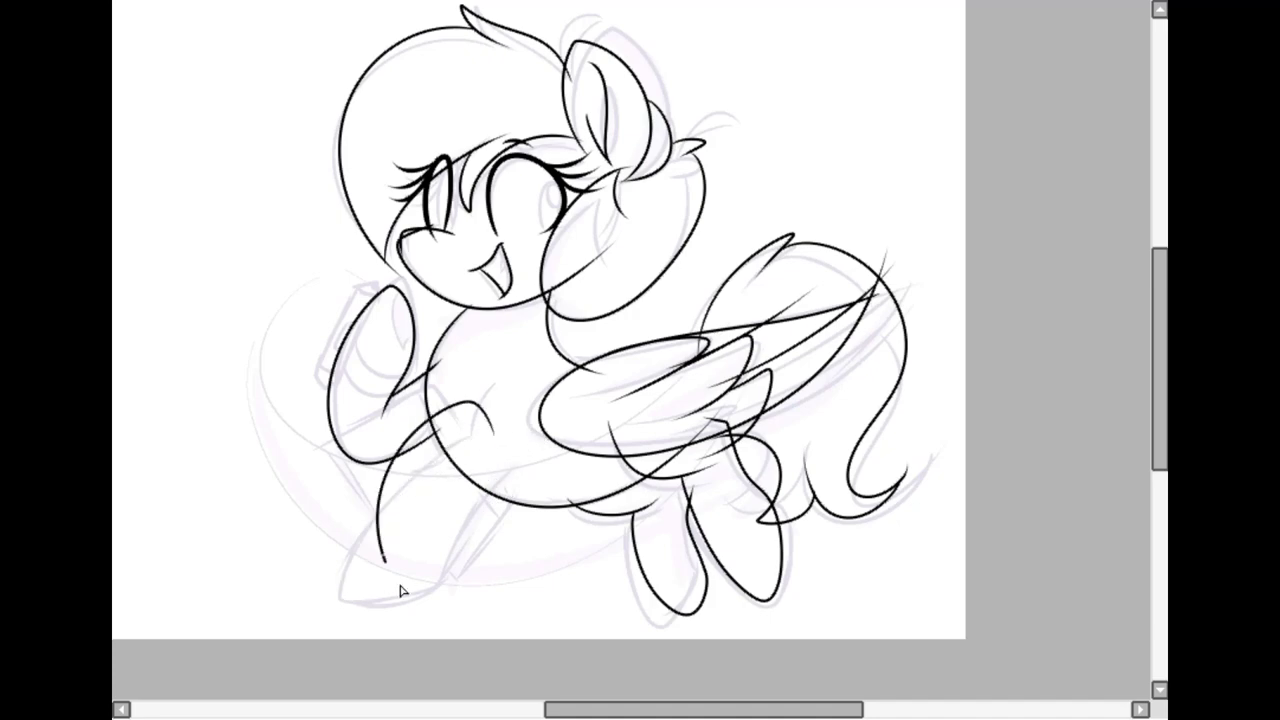
scroll(595, 446, up, 2)
scroll(640, 400, down, 2)
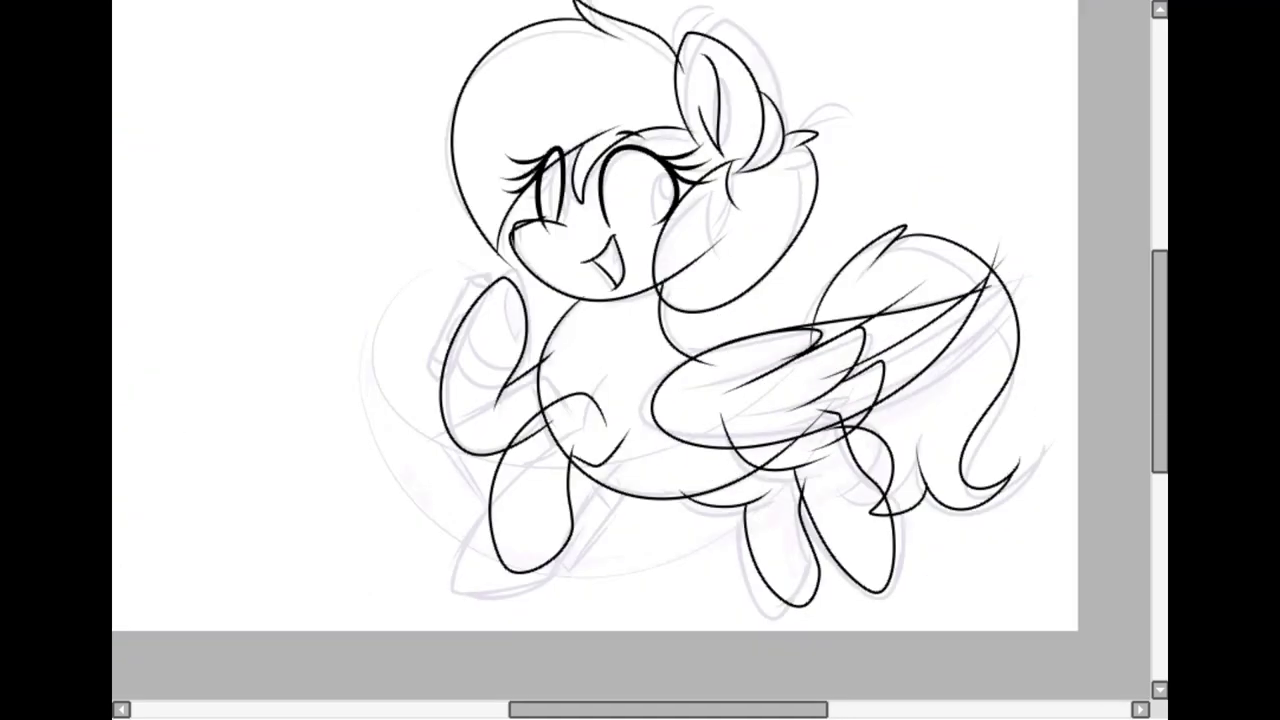
Check the line art with and without the sketch and redraw the neck line between hair loop and wing.
scroll(818, 347, up, 2)
scroll(371, 491, down, 1)
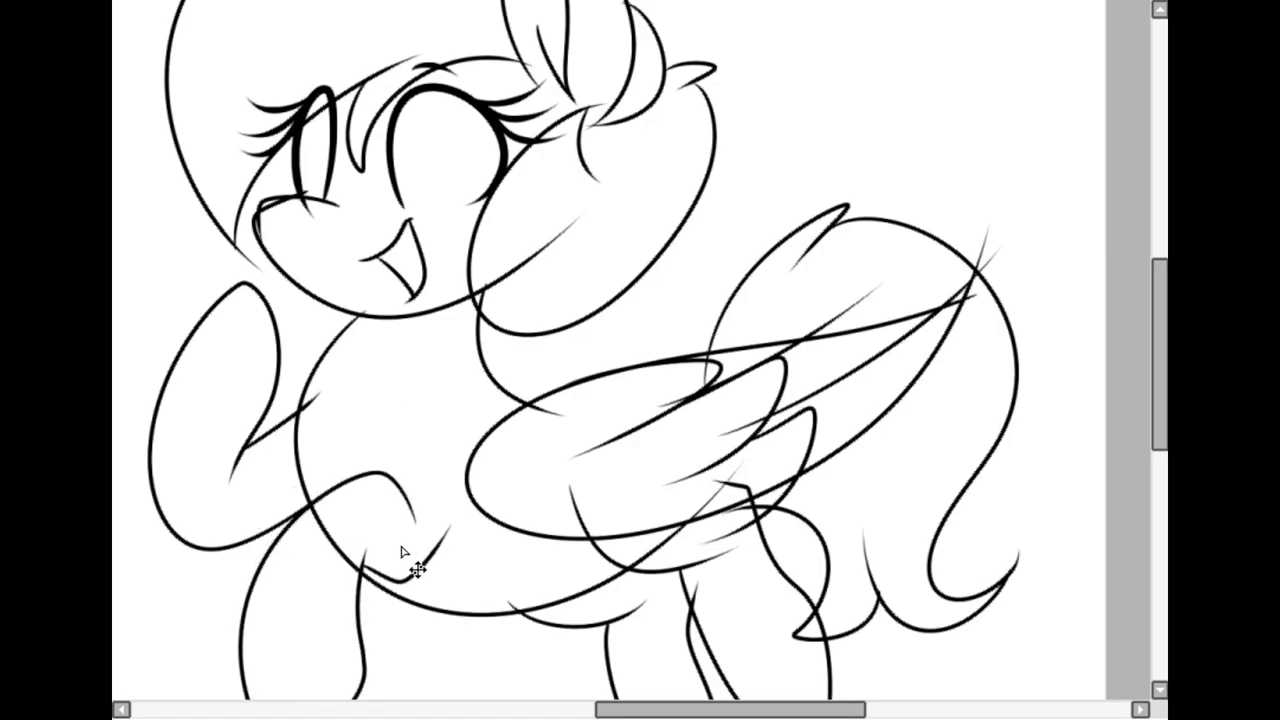
scroll(420, 391, down, 2)
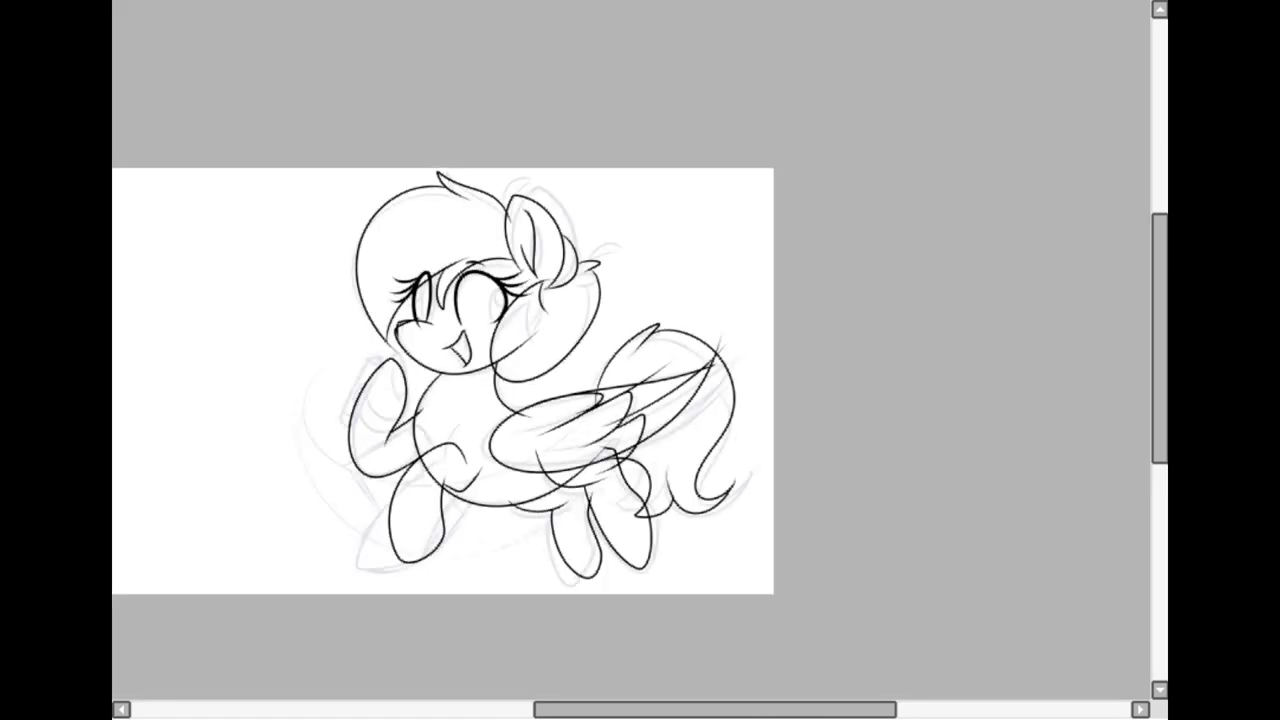
scroll(520, 356, up, 1)
scroll(395, 356, down, 1)
scroll(378, 348, up, 1)
scroll(745, 300, down, 2)
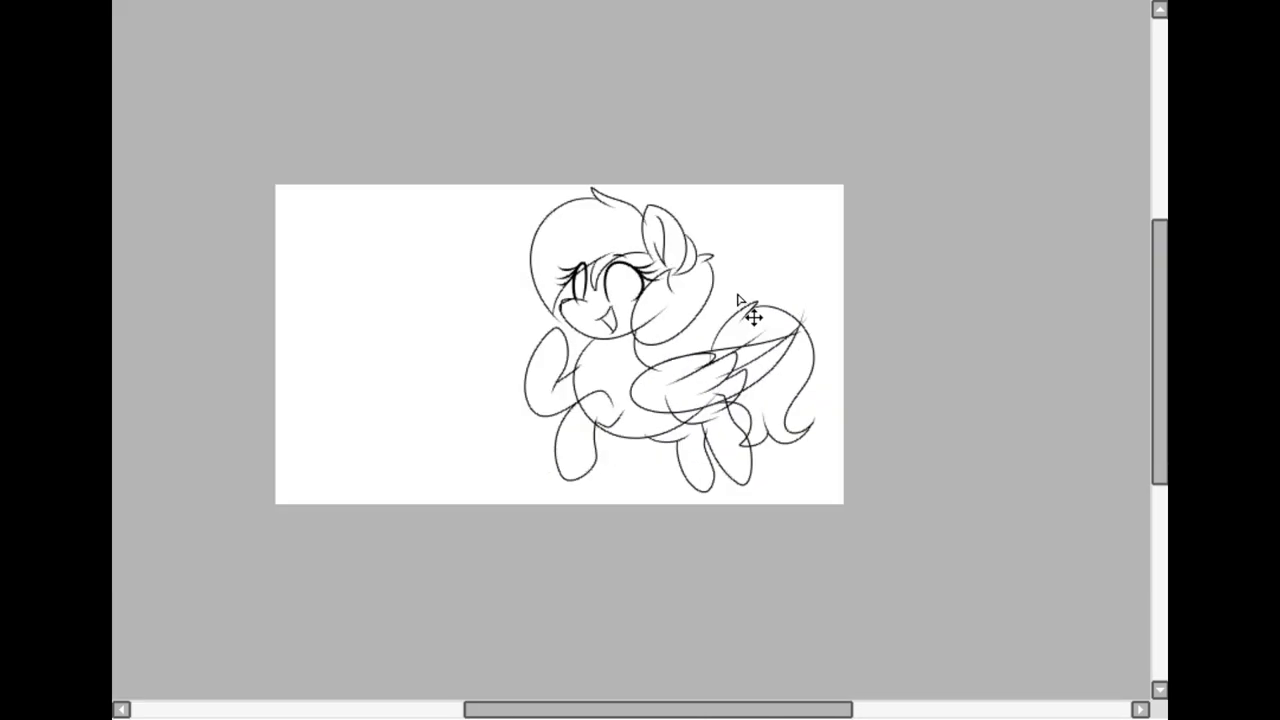
scroll(622, 320, up, 1)
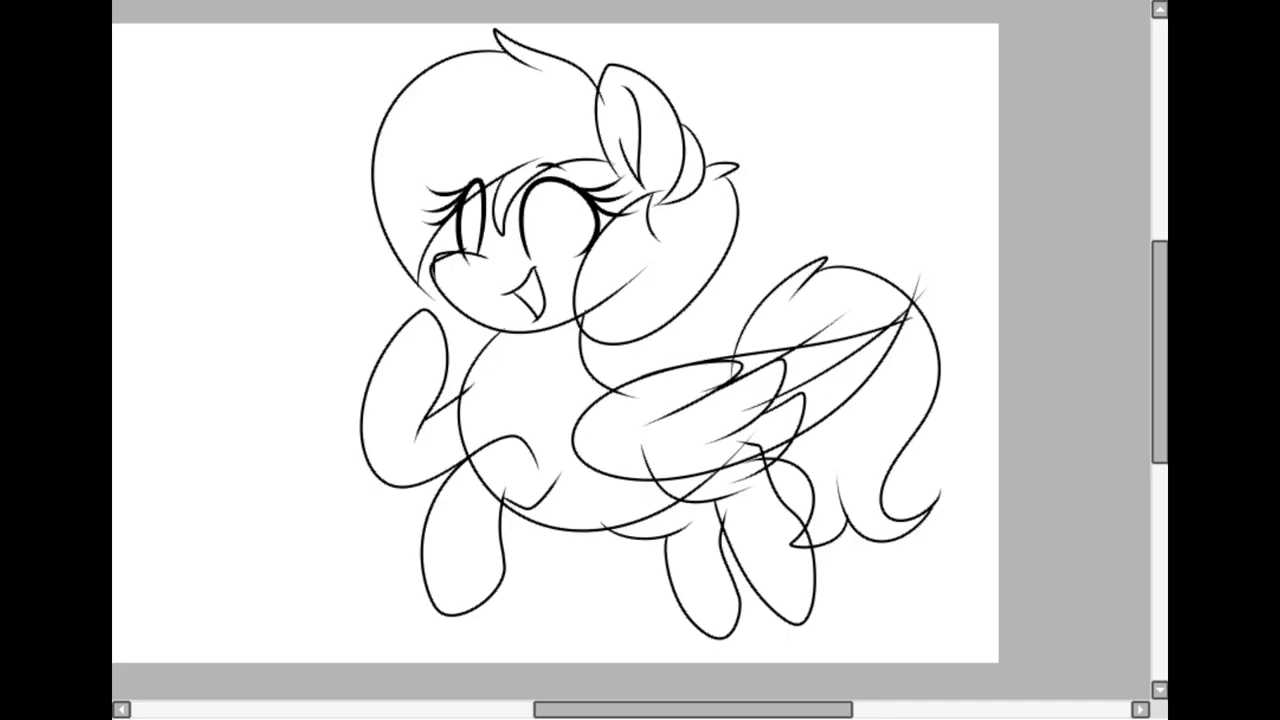
scroll(605, 410, up, 1)
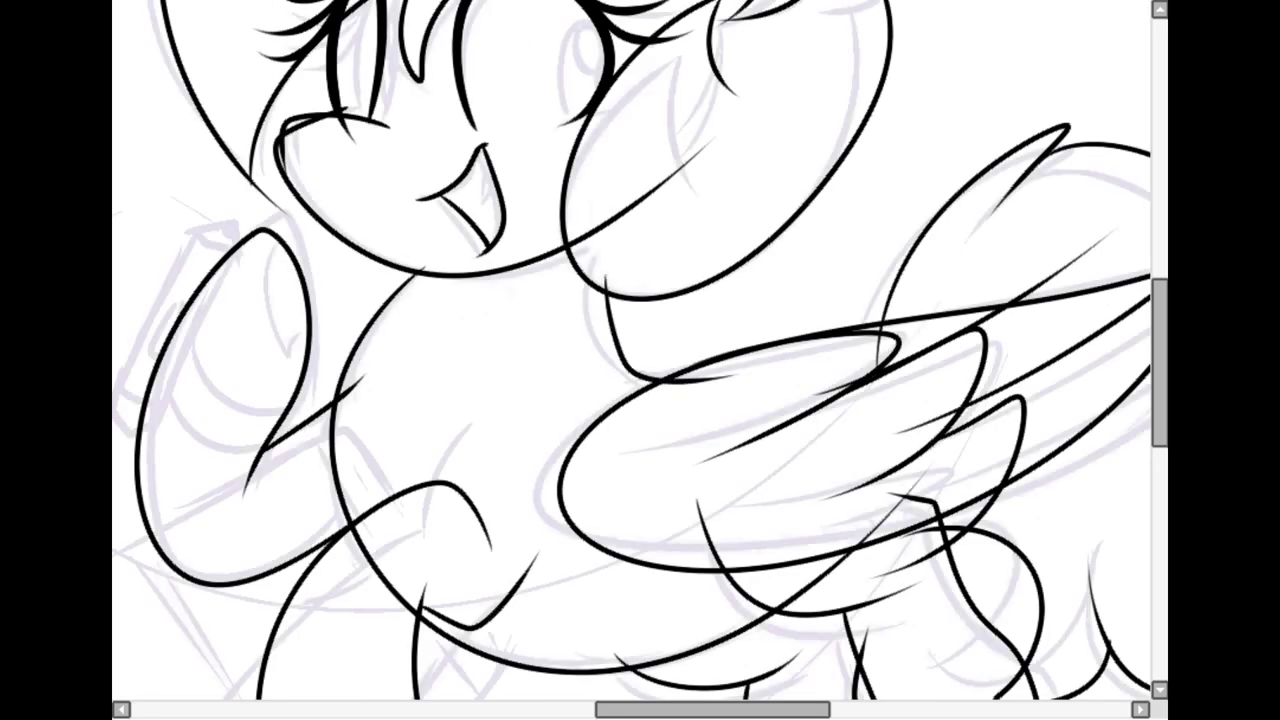
scroll(626, 350, down, 1)
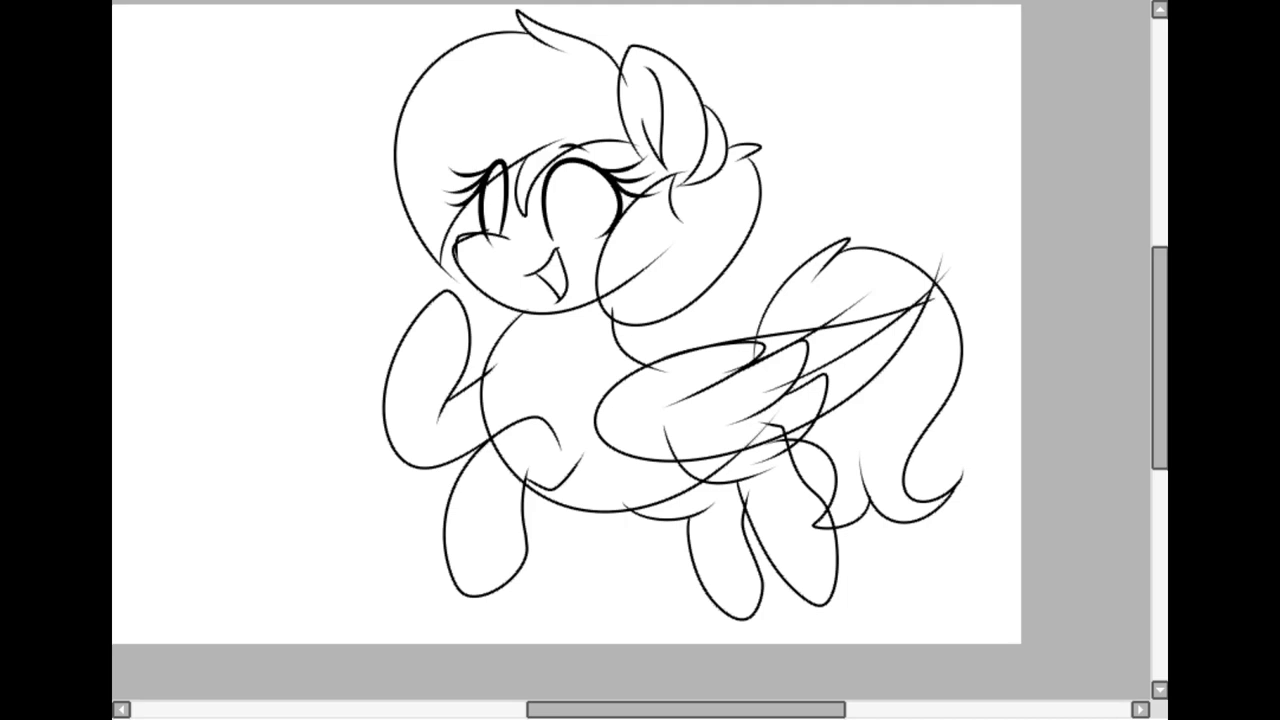
Draw two parallel curved bands across the raised foreleg below the hoof.
drag(271, 25, 290, 73)
key(ctrl+z)
drag(600, 400, 600, 323)
scroll(631, 350, up, 1)
drag(272, 208, 432, 208)
drag(370, 184, 401, 170)
key(ctrl+z)
mouse_move(350, 296)
mouse_down()
mouse_move(458, 355)
mouse_move(746, 321)
mouse_move(658, 351)
mouse_up()
scroll(631, 350, up, 1)
drag(566, 95, 412, 405)
key(ctrl+z)
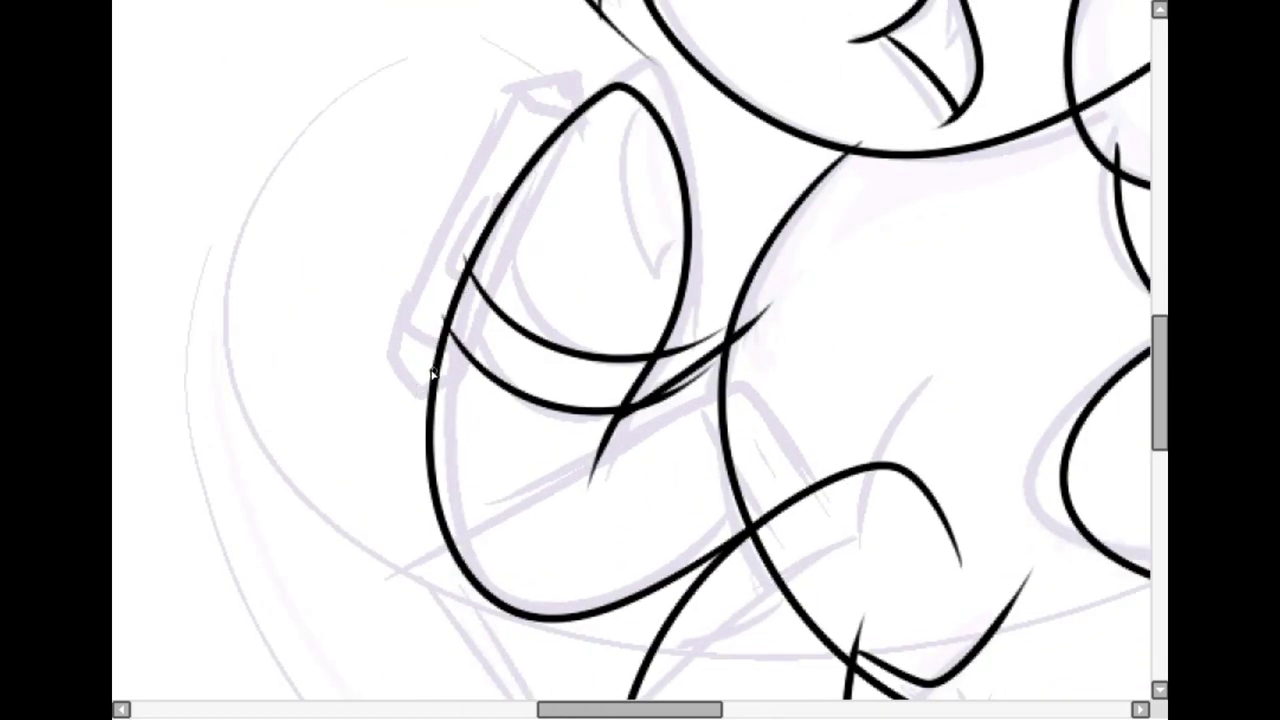
key(ctrl+z)
mouse_move(404, 356)
mouse_down()
mouse_move(532, 118)
mouse_move(380, 378)
mouse_up()
key(ctrl+z)
key(ctrl+z)
Ink the slim pen beside the raised hoof, including its long edges, blunt end and angled tip.
drag(572, 118, 440, 385)
mouse_move(514, 96)
mouse_down()
mouse_move(412, 360)
mouse_move(410, 432)
mouse_up()
key(ctrl+z)
key(ctrl+y)
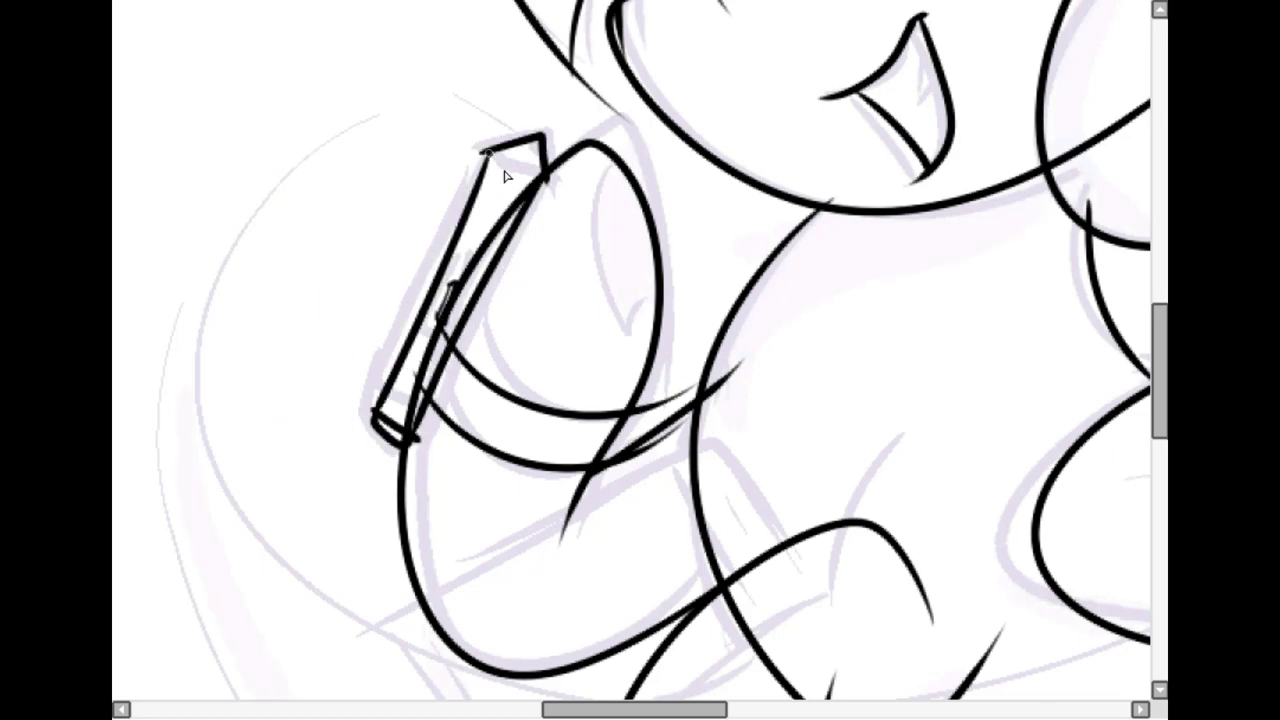
scroll(568, 178, down, 1)
drag(568, 178, 473, 118)
scroll(476, 70, down, 1)
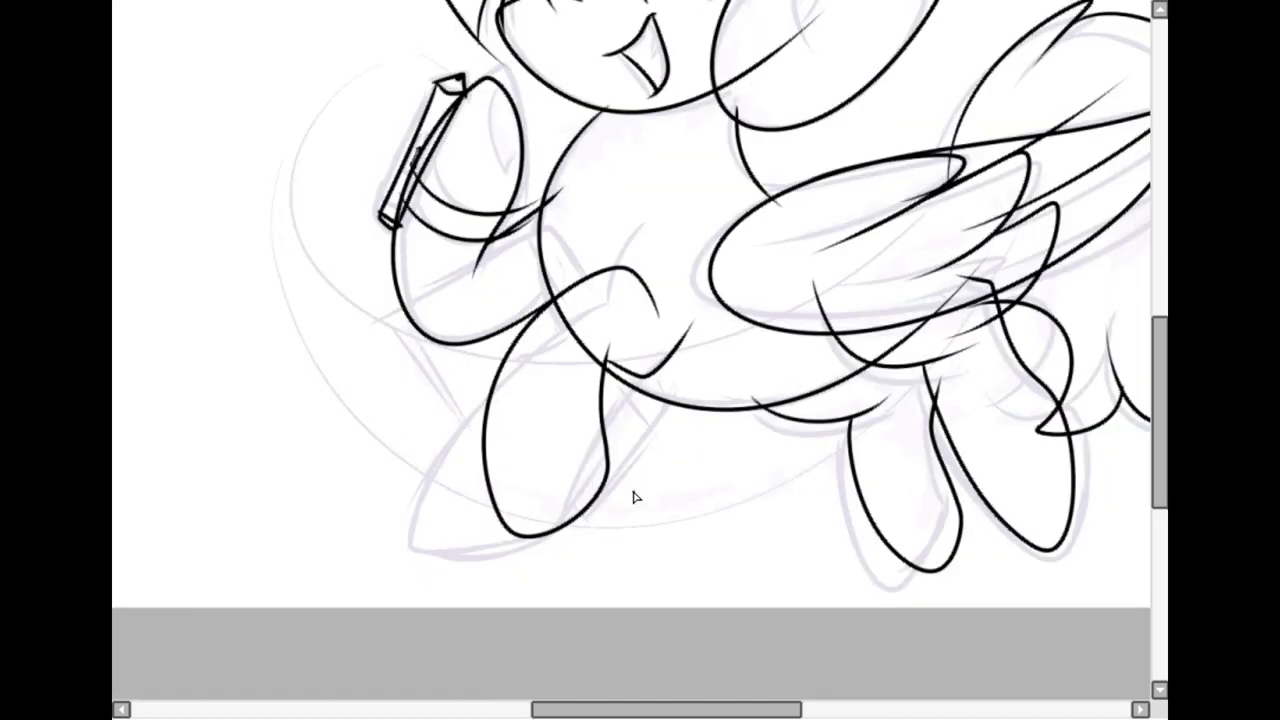
Ink the tilted rectangular board's visible edges and corners behind the two forelegs.
scroll(634, 494, up, 1)
drag(290, 266, 621, 272)
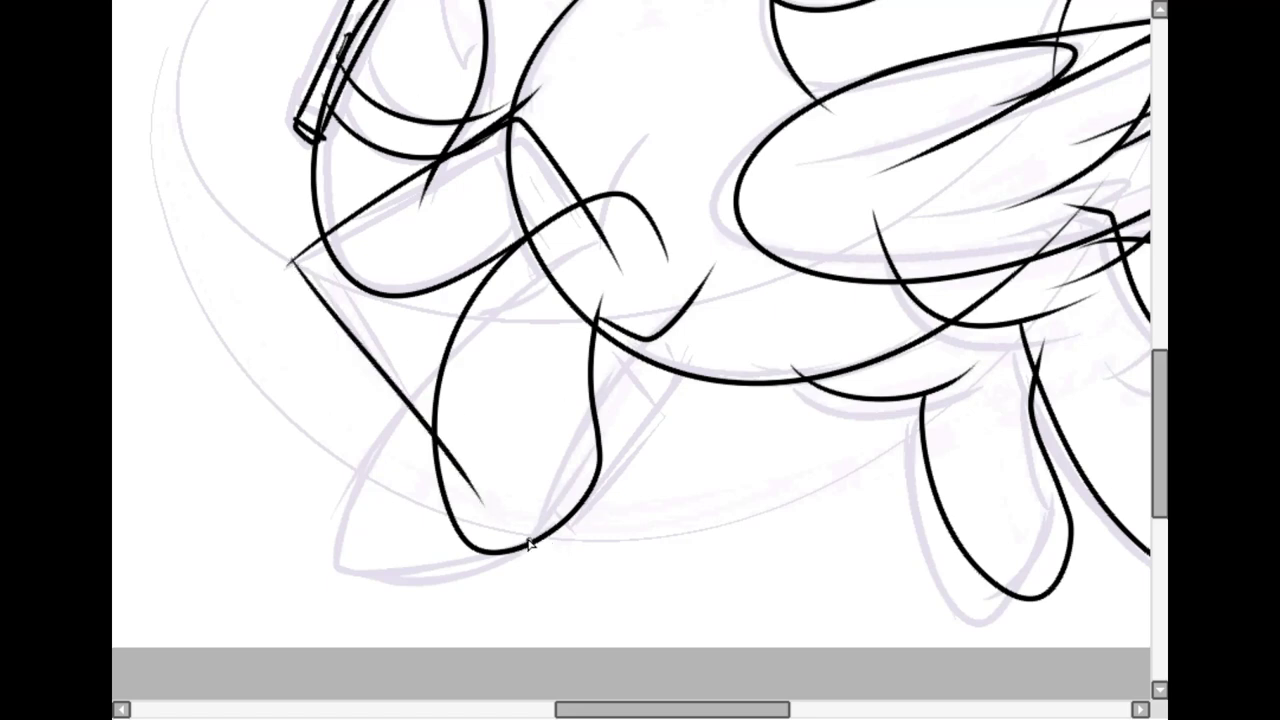
key(ctrl+z)
drag(514, 536, 655, 344)
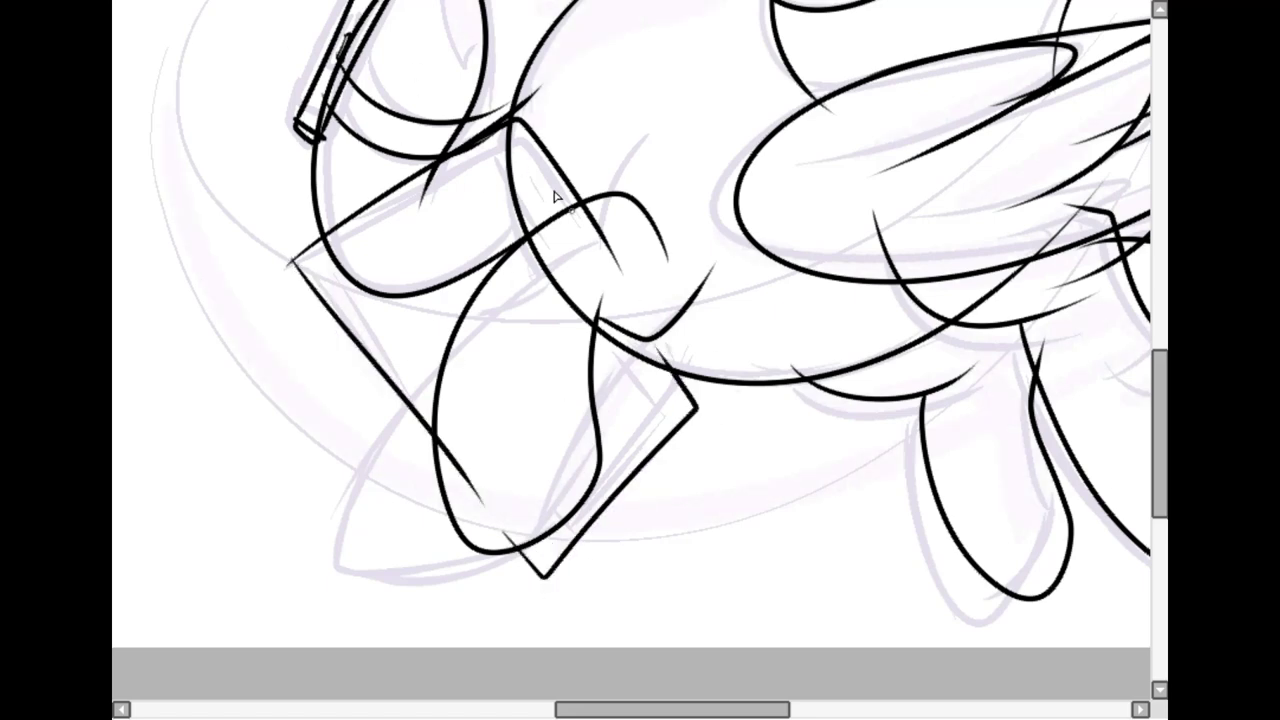
scroll(570, 210, down, 2)
drag(572, 212, 514, 412)
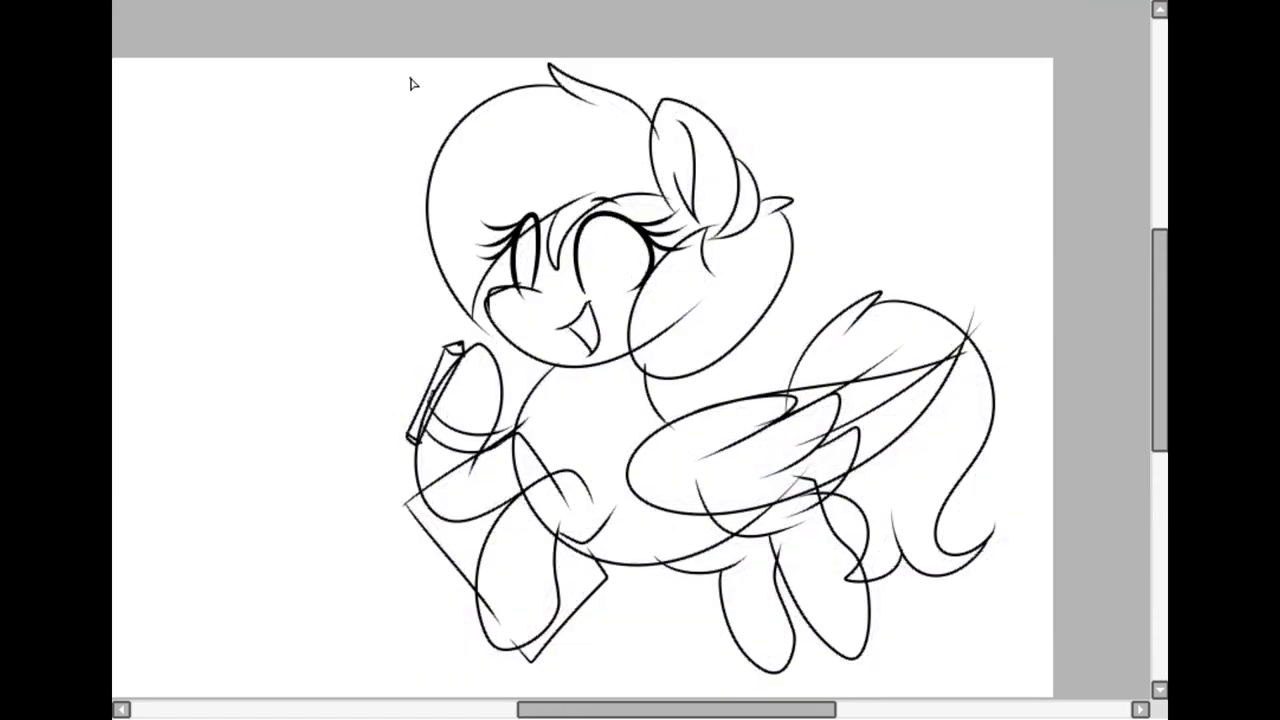
Erase the crossed line ends at the pointed tip of the front hair beside the muzzle.
scroll(560, 249, down, 1)
scroll(671, 331, up, 1)
scroll(325, 163, up, 5)
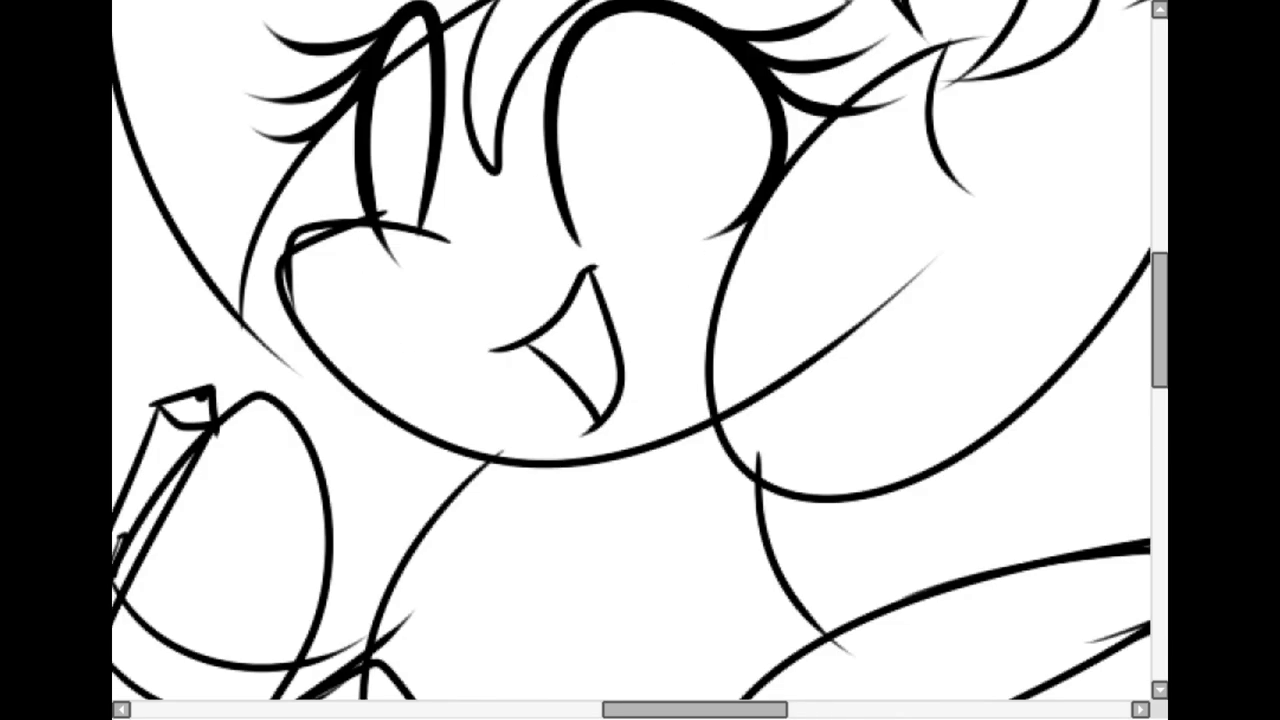
scroll(494, 357, down, 4)
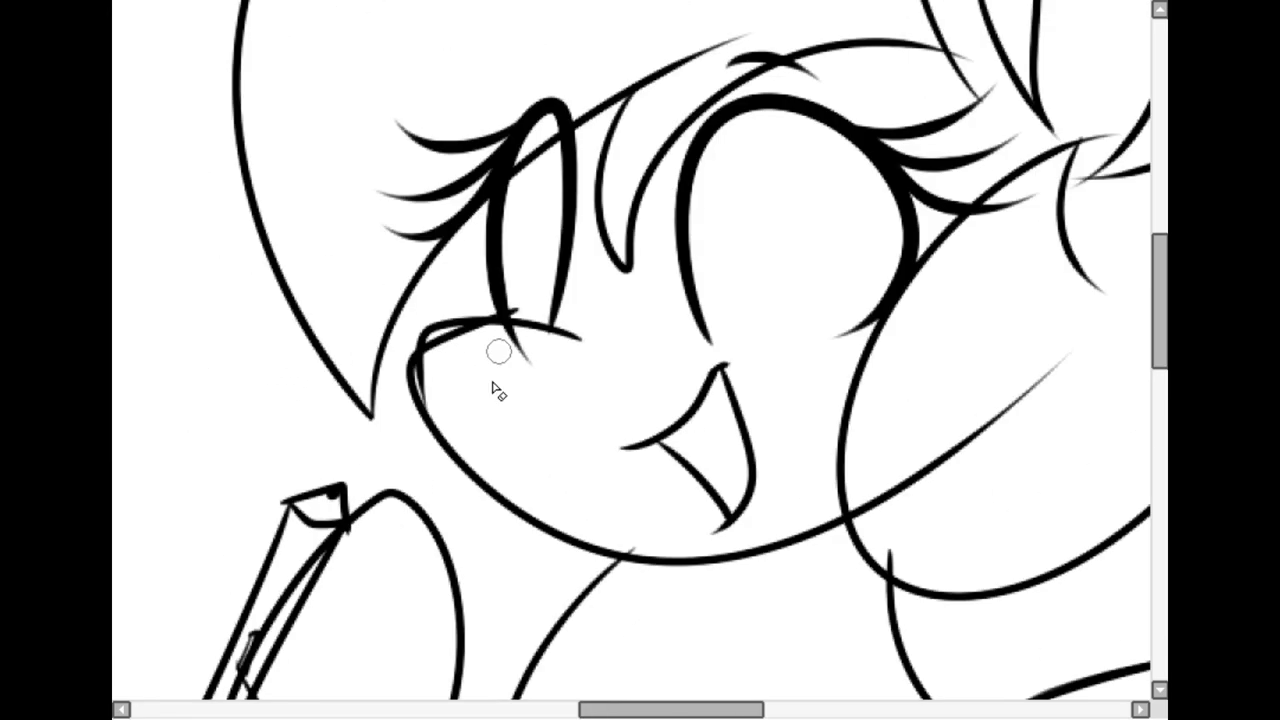
Erase the overshooting line ends where the cheek hair and hair bun meet below the ear.
scroll(737, 151, up, 5)
scroll(618, 313, down, 4)
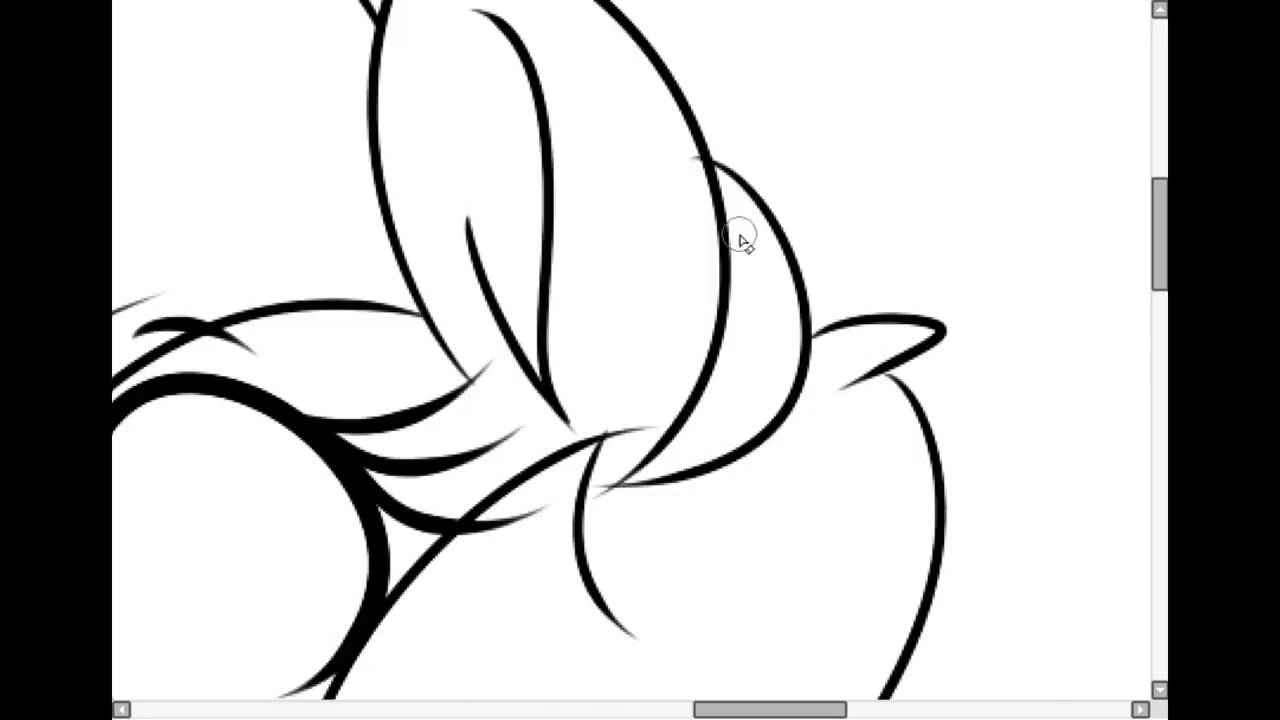
scroll(480, 314, up, 5)
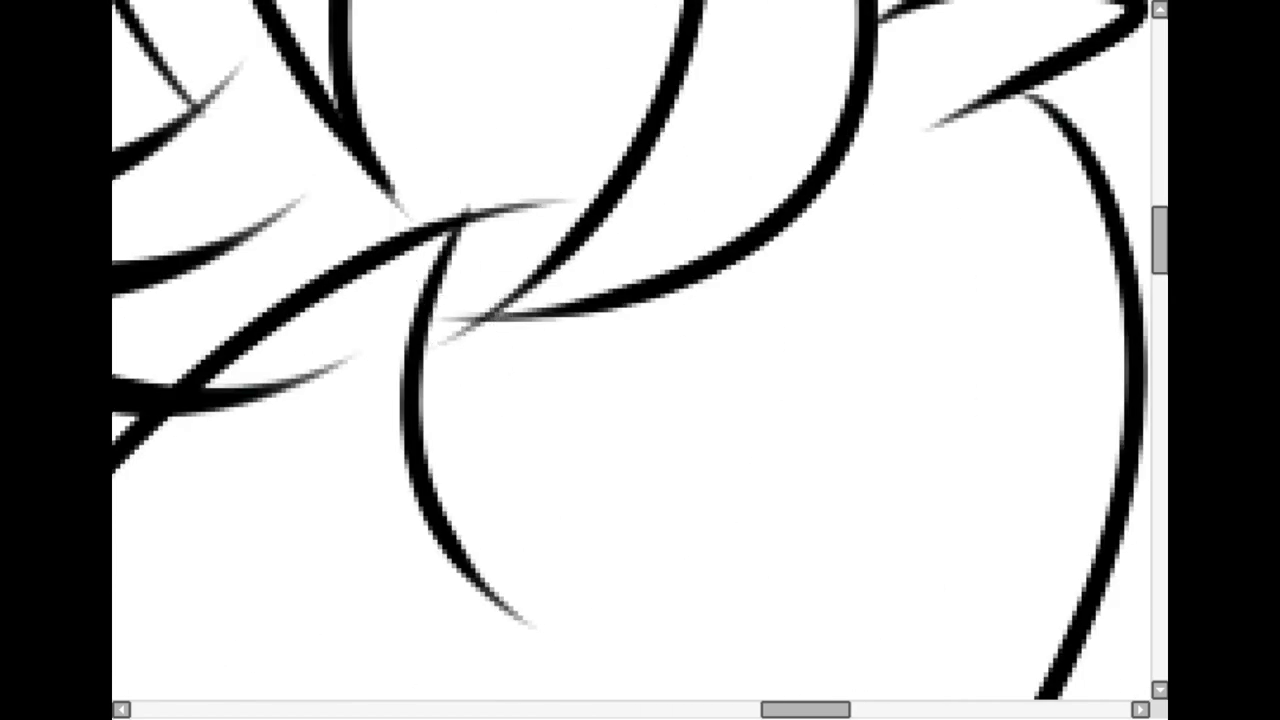
scroll(189, 380, down, 2)
scroll(509, 343, up, 2)
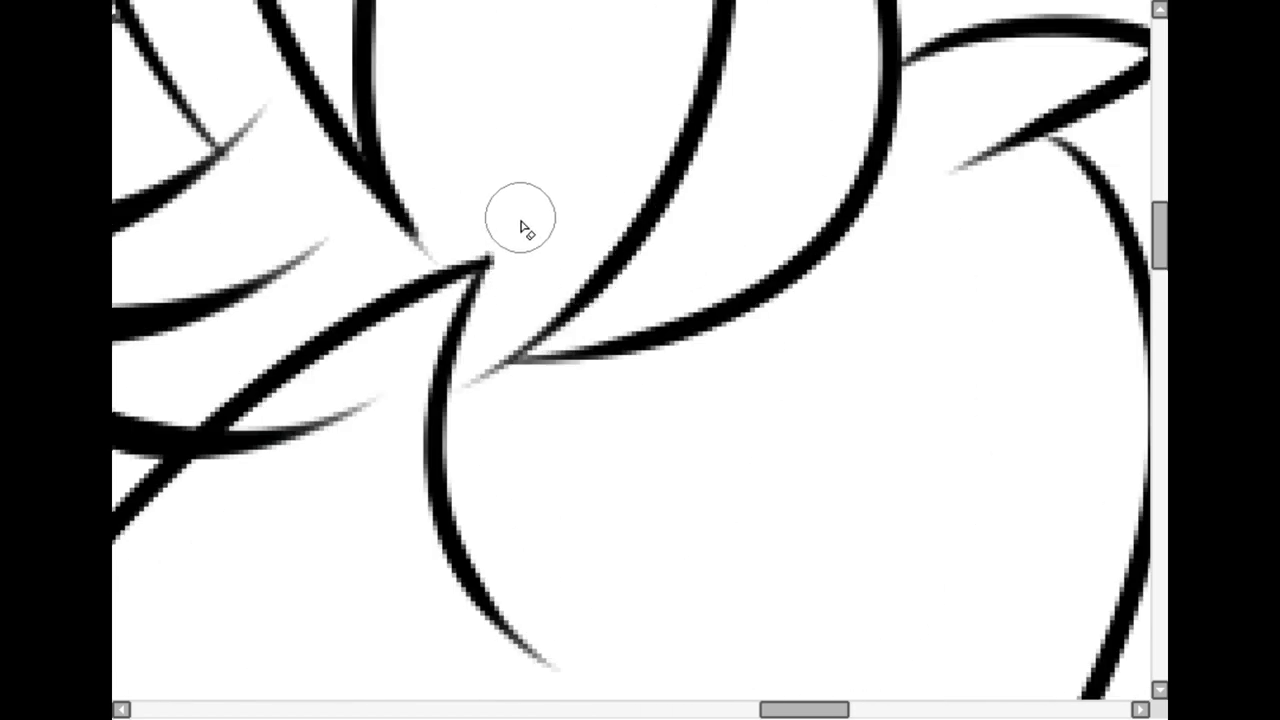
Clean up the crossed line ends at the lower tips of the tail.
scroll(530, 300, down, 3)
scroll(545, 420, up, 4)
scroll(534, 443, down, 5)
scroll(521, 520, up, 5)
scroll(521, 520, down, 5)
scroll(386, 249, up, 5)
scroll(446, 548, down, 2)
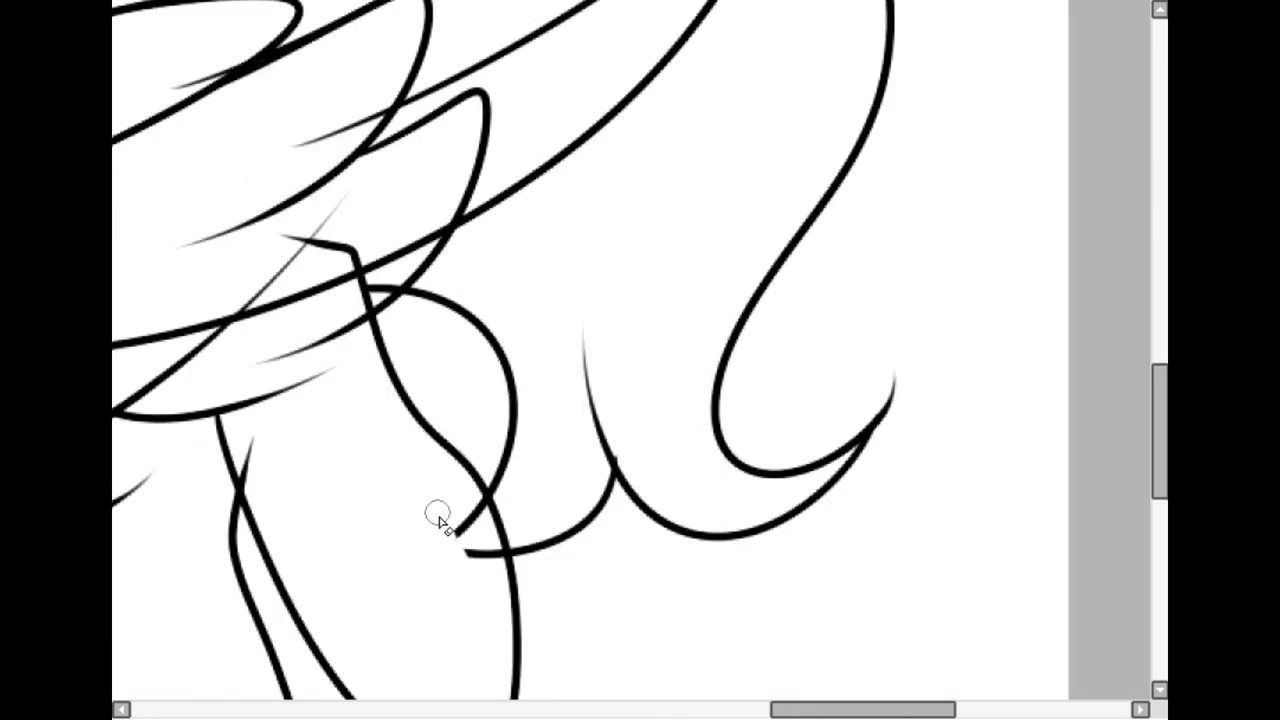
scroll(680, 537, up, 2)
scroll(1037, 297, down, 3)
scroll(923, 494, up, 3)
Erase the tail end of the far eye's outline below the muzzle line.
scroll(299, 397, down, 5)
scroll(299, 397, up, 6)
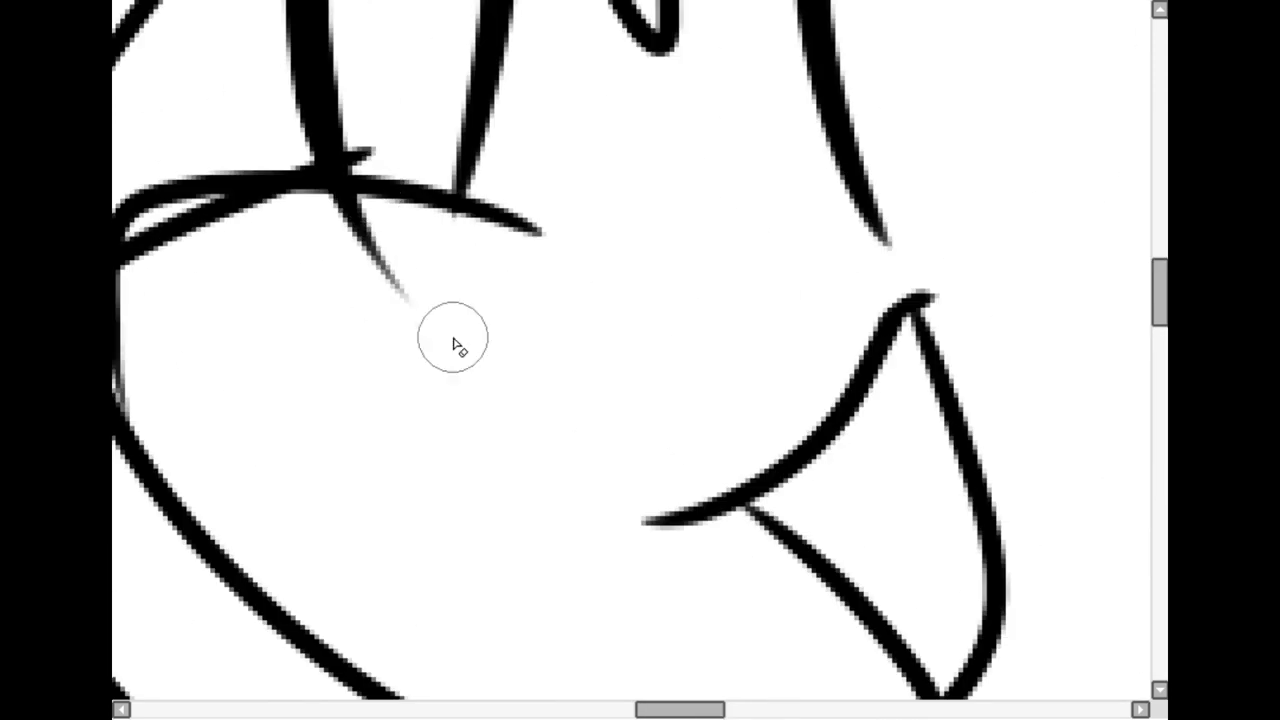
scroll(766, 343, down, 3)
Erase the far eye's lashes and upper outline where they extend past the hair fringe.
scroll(471, 320, up, 6)
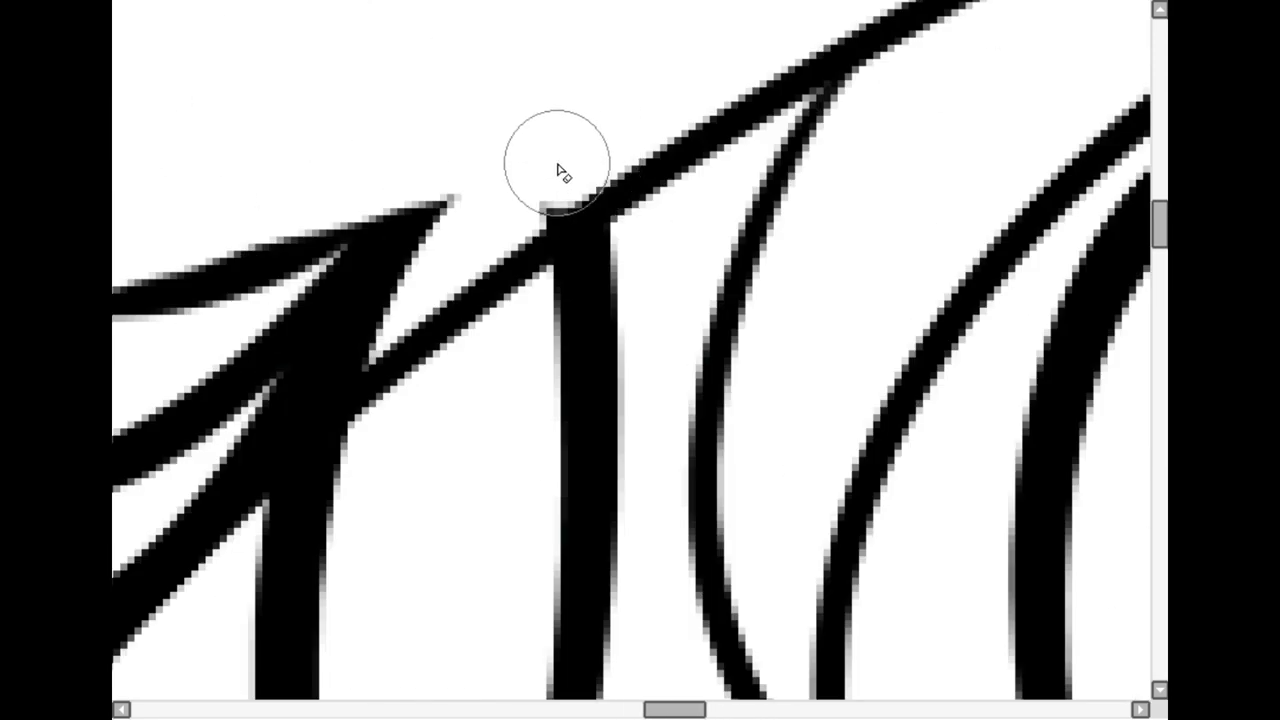
scroll(530, 175, down, 3)
scroll(491, 177, up, 2)
mouse_move(390, 338)
mouse_down()
mouse_move(494, 334)
mouse_move(560, 137)
mouse_move(612, 226)
mouse_move(580, 251)
mouse_move(620, 228)
mouse_up()
scroll(685, 197, up, 2)
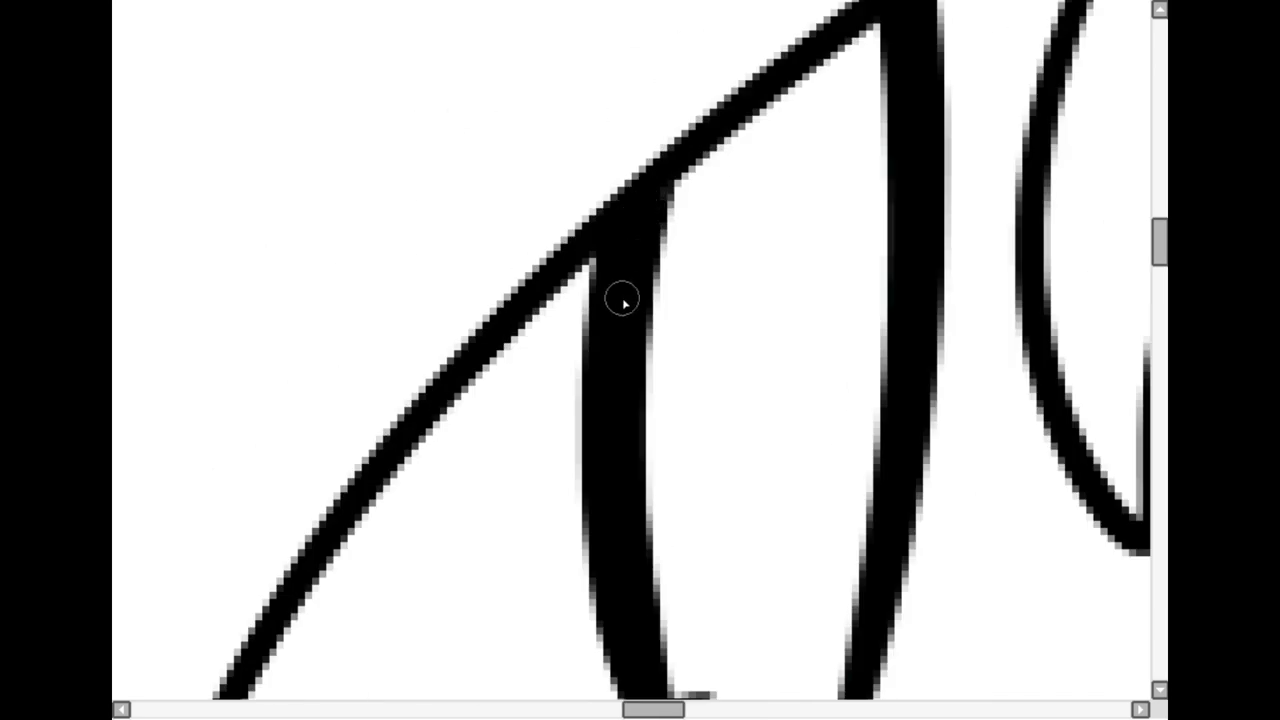
scroll(628, 294, down, 8)
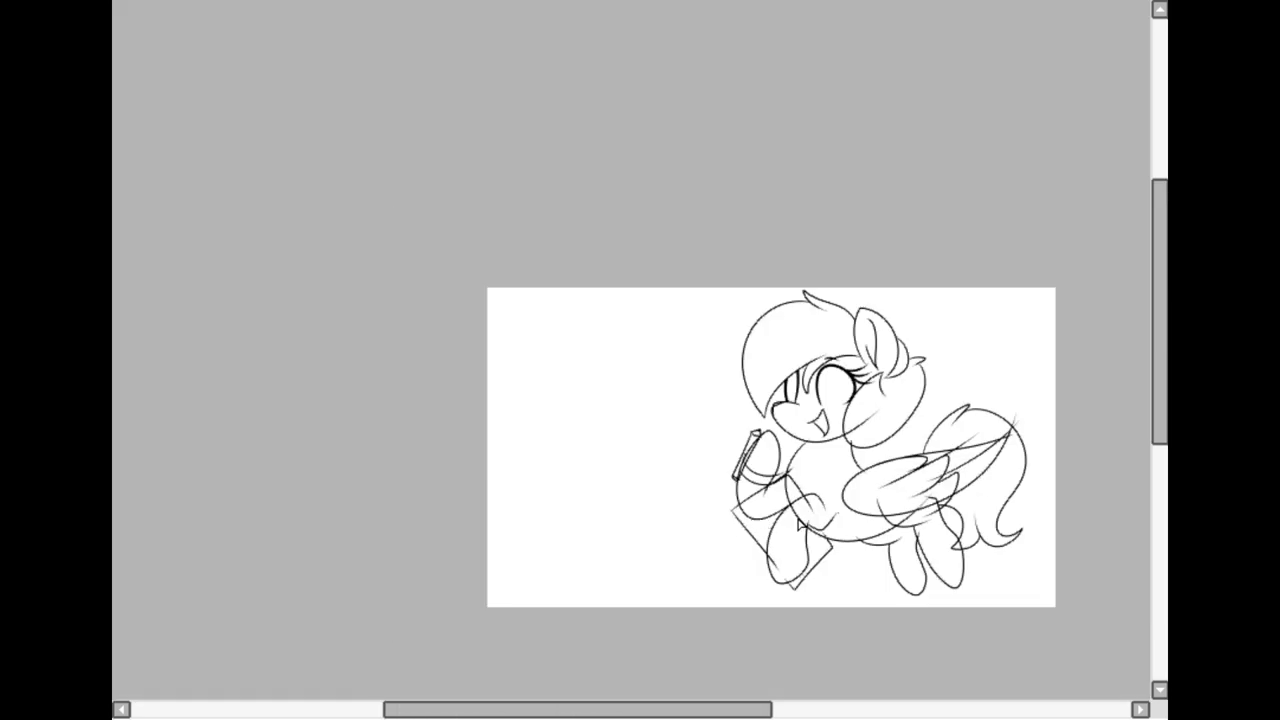
Erase the raised foreleg's outline where it passes behind the board's upper corner.
scroll(724, 534, up, 3)
scroll(563, 571, up, 4)
mouse_move(340, 430)
mouse_down()
mouse_move(306, 386)
mouse_move(643, 600)
mouse_move(537, 539)
mouse_up()
scroll(537, 534, down, 4)
scroll(748, 488, up, 3)
drag(555, 472, 518, 532)
drag(276, 374, 320, 264)
scroll(397, 547, down, 2)
scroll(452, 369, up, 2)
mouse_move(441, 343)
mouse_down()
mouse_move(478, 318)
mouse_move(360, 414)
mouse_move(500, 330)
mouse_up()
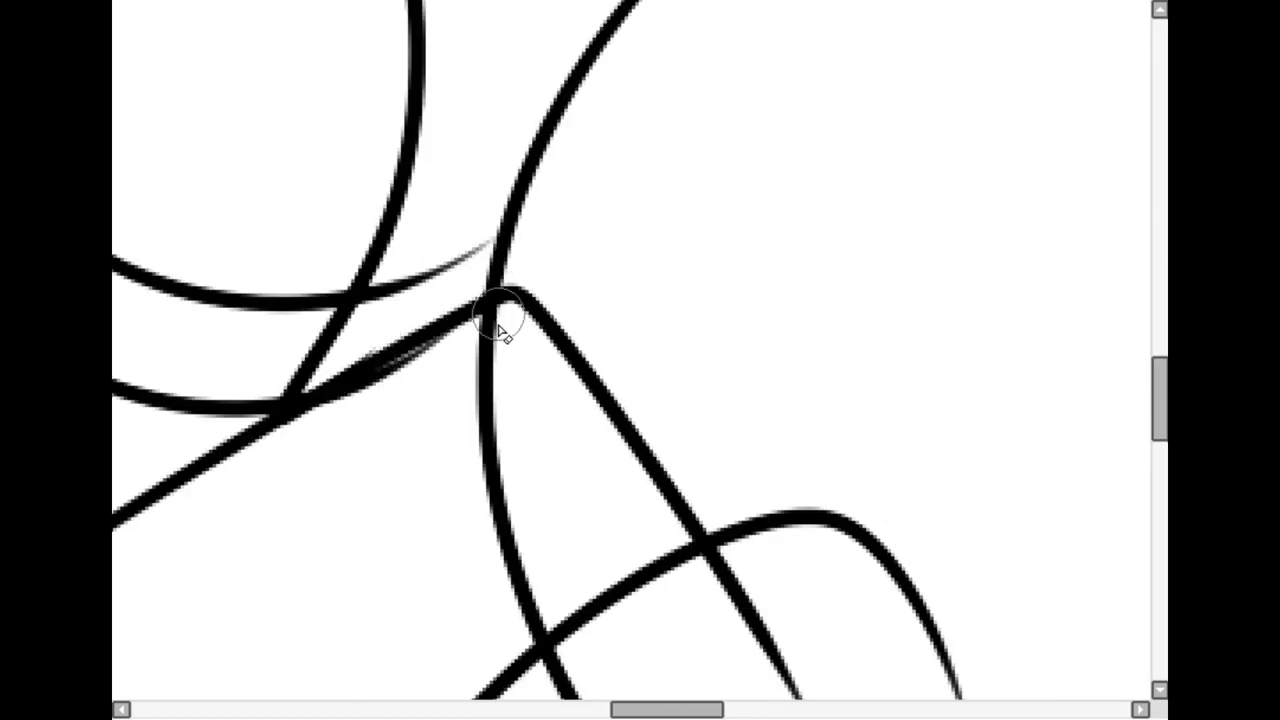
scroll(288, 456, down, 4)
scroll(447, 380, down, 1)
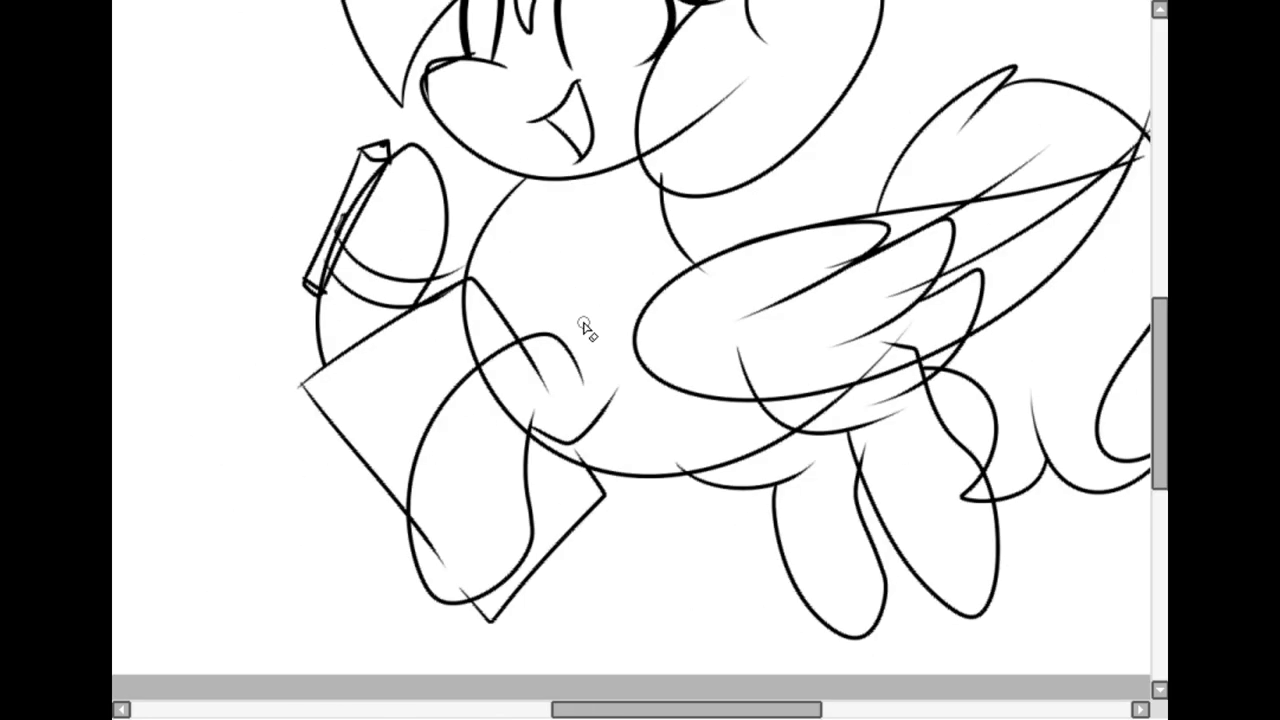
Erase the chest line running through the board and the lower foreleg.
scroll(586, 329, up, 5)
drag(520, 229, 523, 494)
scroll(502, 313, down, 1)
drag(502, 312, 562, 564)
drag(562, 564, 417, 117)
mouse_move(430, 185)
mouse_down()
mouse_move(623, 497)
mouse_move(420, 265)
mouse_up()
scroll(491, 360, up, 1)
drag(491, 360, 525, 403)
Erase the belly line where it runs through the haunch and the wing.
scroll(303, 352, down, 3)
scroll(303, 352, down, 3)
scroll(878, 190, up, 4)
mouse_move(880, 189)
mouse_down()
mouse_move(571, 486)
mouse_move(551, 171)
mouse_up()
scroll(551, 171, up, 1)
drag(551, 185, 146, 482)
Extend the lower end of the ear-side line below the bun so it meets the small hair curl.
scroll(197, 493, up, 1)
scroll(372, 468, down, 3)
scroll(193, 405, up, 4)
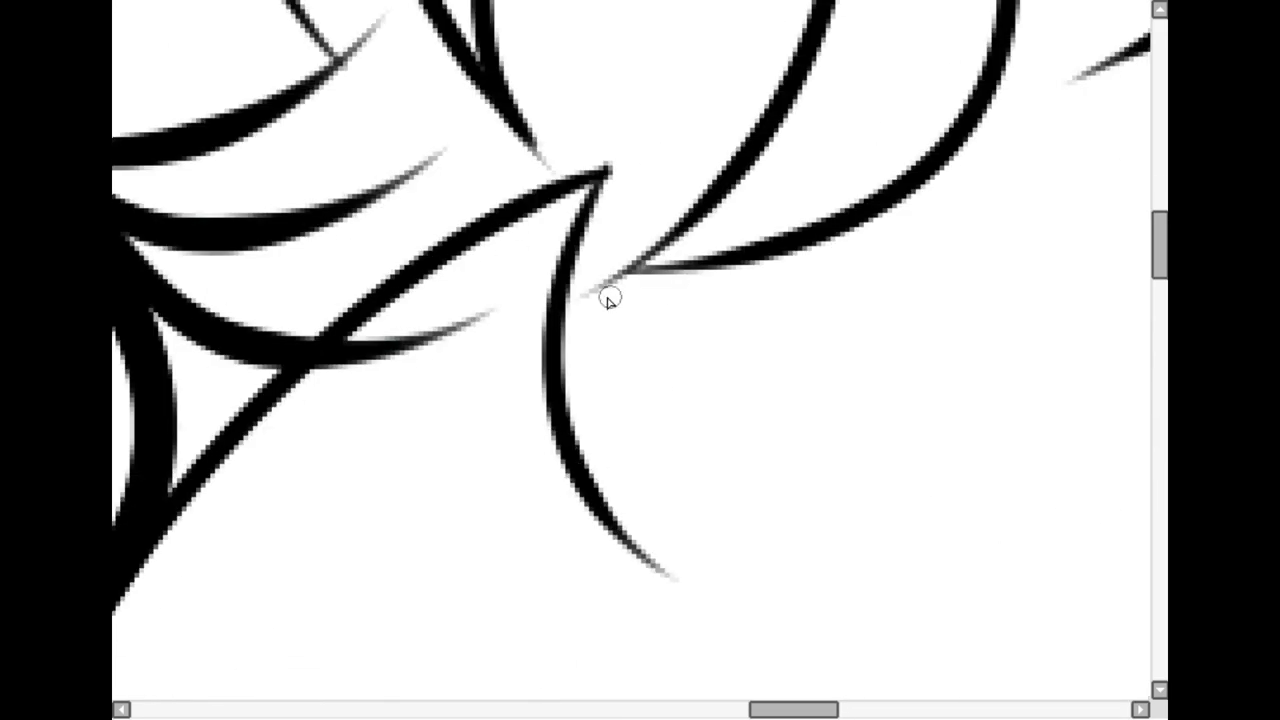
scroll(632, 350, down, 2)
scroll(632, 350, up, 5)
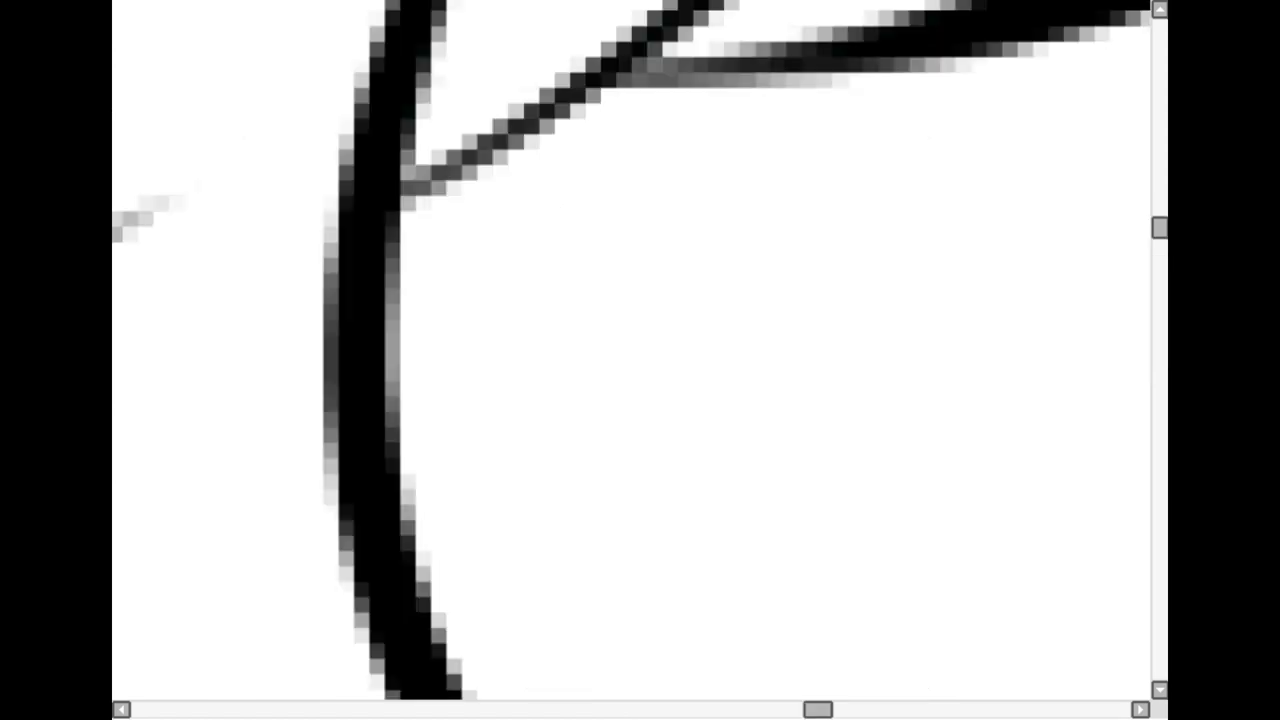
Erase the feather line ends crossing inside and below the wing, and clean the doubled stroke along its upper edge.
scroll(632, 350, down, 6)
scroll(861, 313, up, 2)
drag(861, 313, 511, 14)
scroll(511, 14, up, 1)
scroll(800, 160, down, 2)
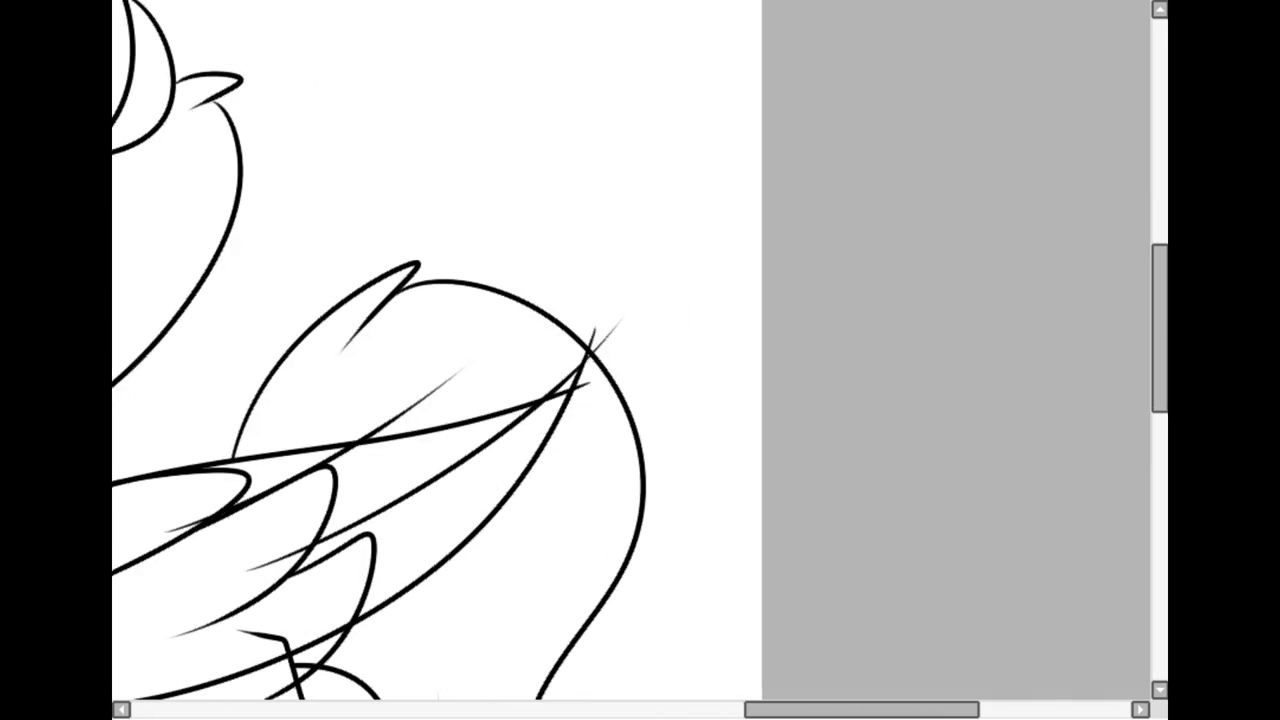
scroll(386, 357, up, 4)
scroll(514, 223, down, 2)
drag(432, 479, 832, 221)
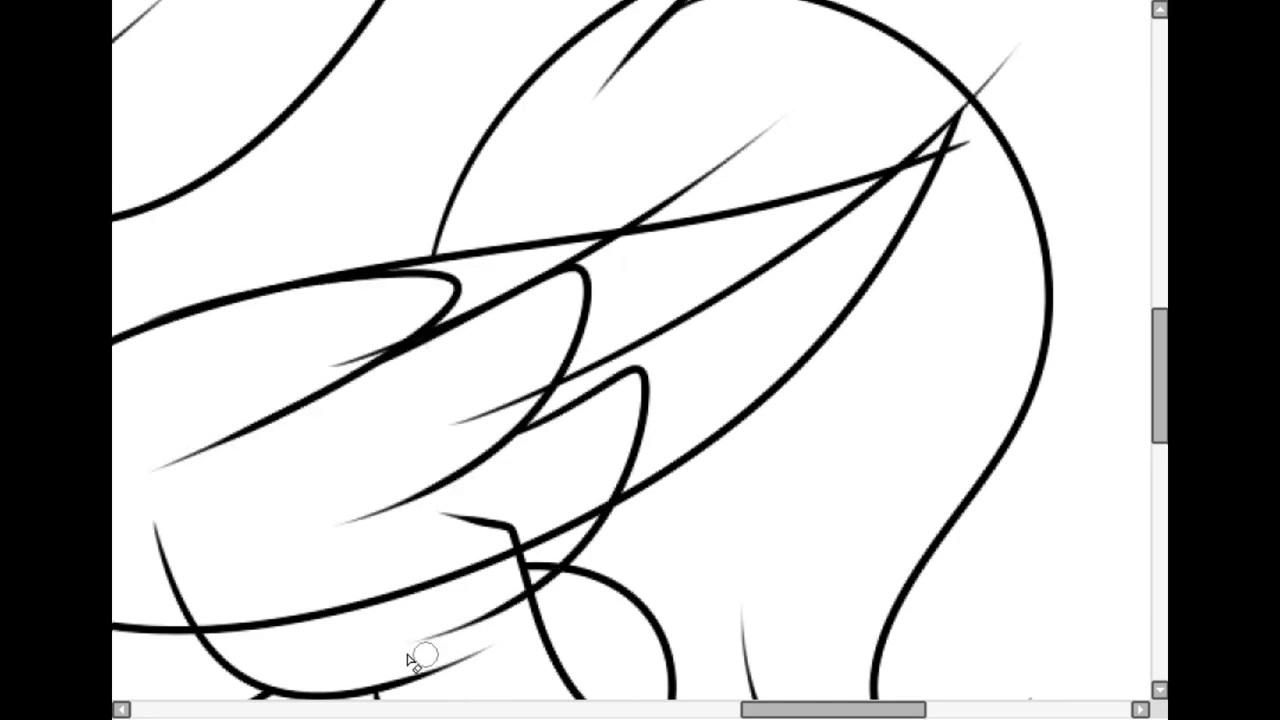
drag(481, 662, 587, 558)
drag(146, 318, 266, 283)
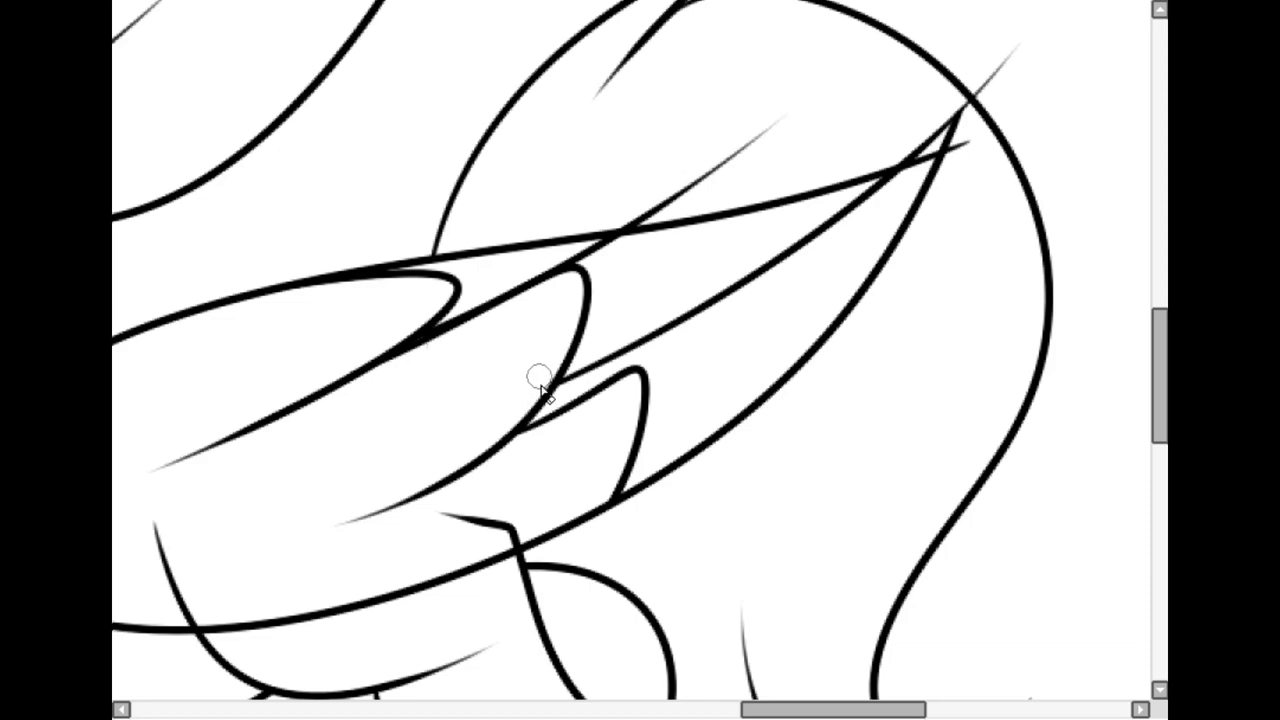
Erase the feather line that sticks out above the wing's upper edge.
scroll(738, 136, up, 3)
drag(860, 92, 480, 350)
scroll(482, 349, down, 3)
Erase the crossed line ends at the wing tip so its edges form one clean point.
scroll(878, 266, up, 3)
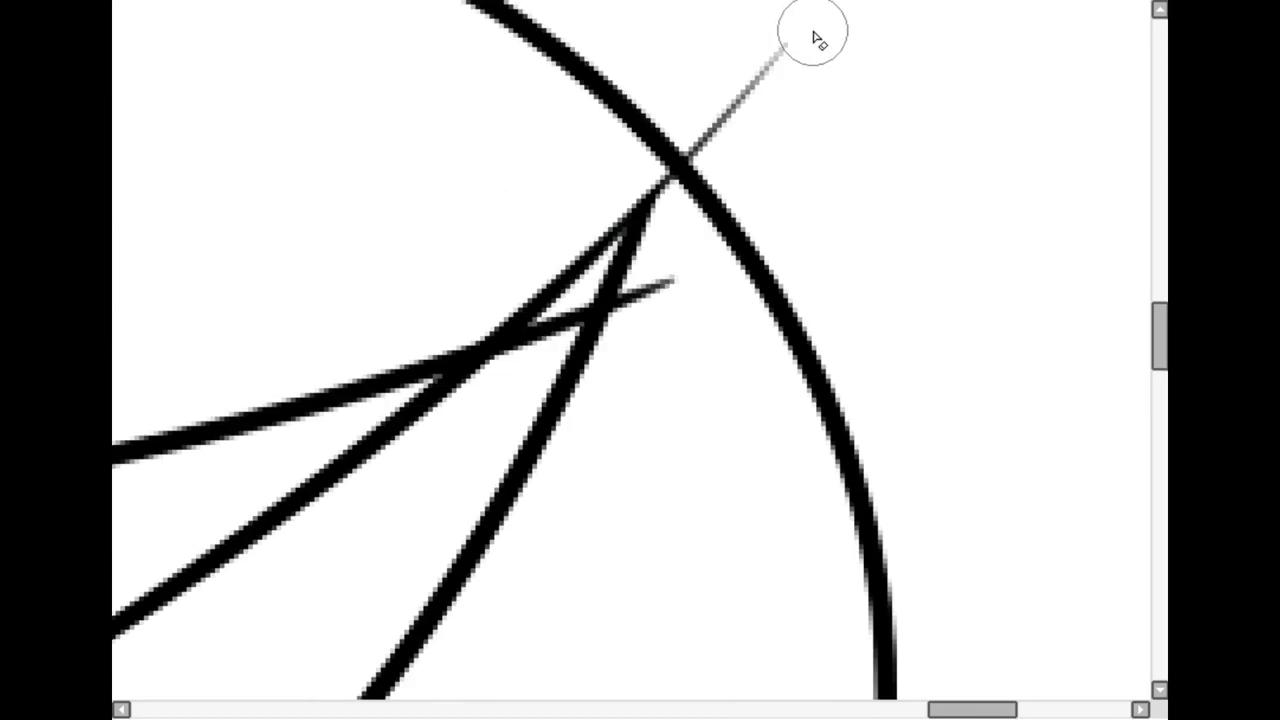
drag(817, 34, 680, 165)
scroll(800, 147, down, 4)
scroll(805, 152, down, 3)
scroll(377, 400, up, 5)
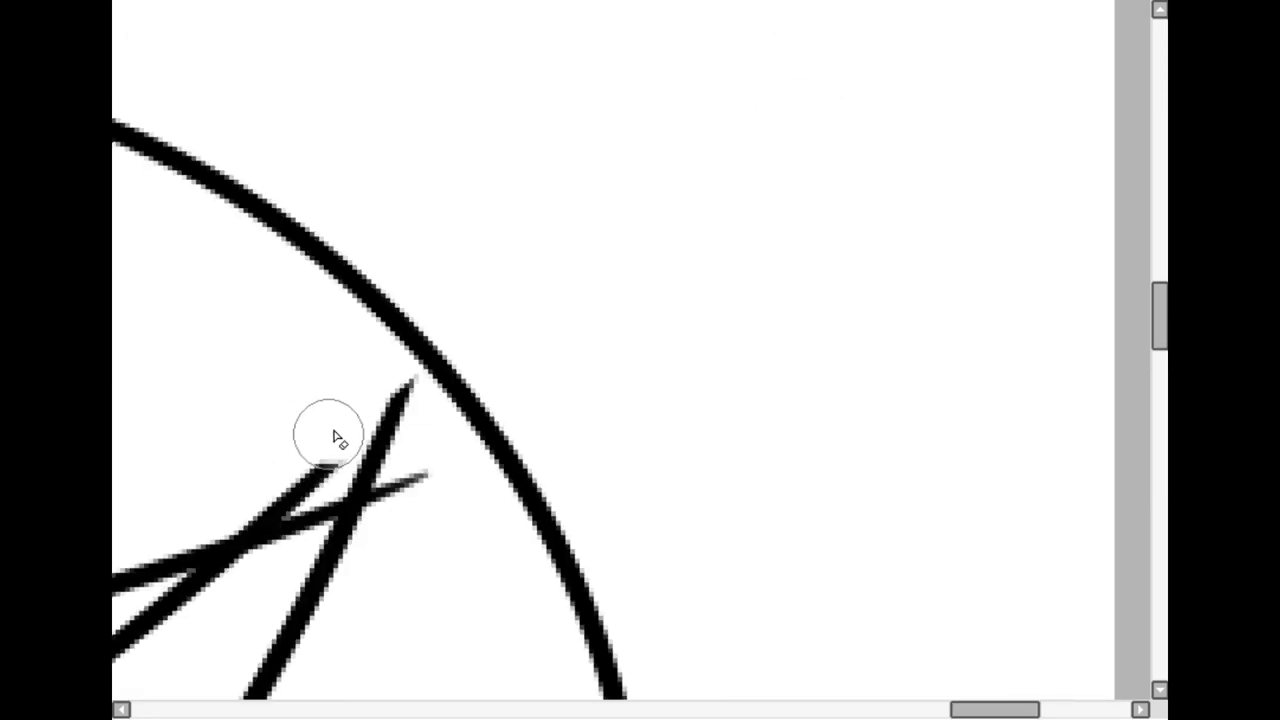
mouse_move(412, 384)
mouse_down()
mouse_move(349, 451)
mouse_move(400, 531)
mouse_up()
scroll(578, 342, down, 4)
scroll(578, 342, down, 2)
scroll(470, 480, up, 2)
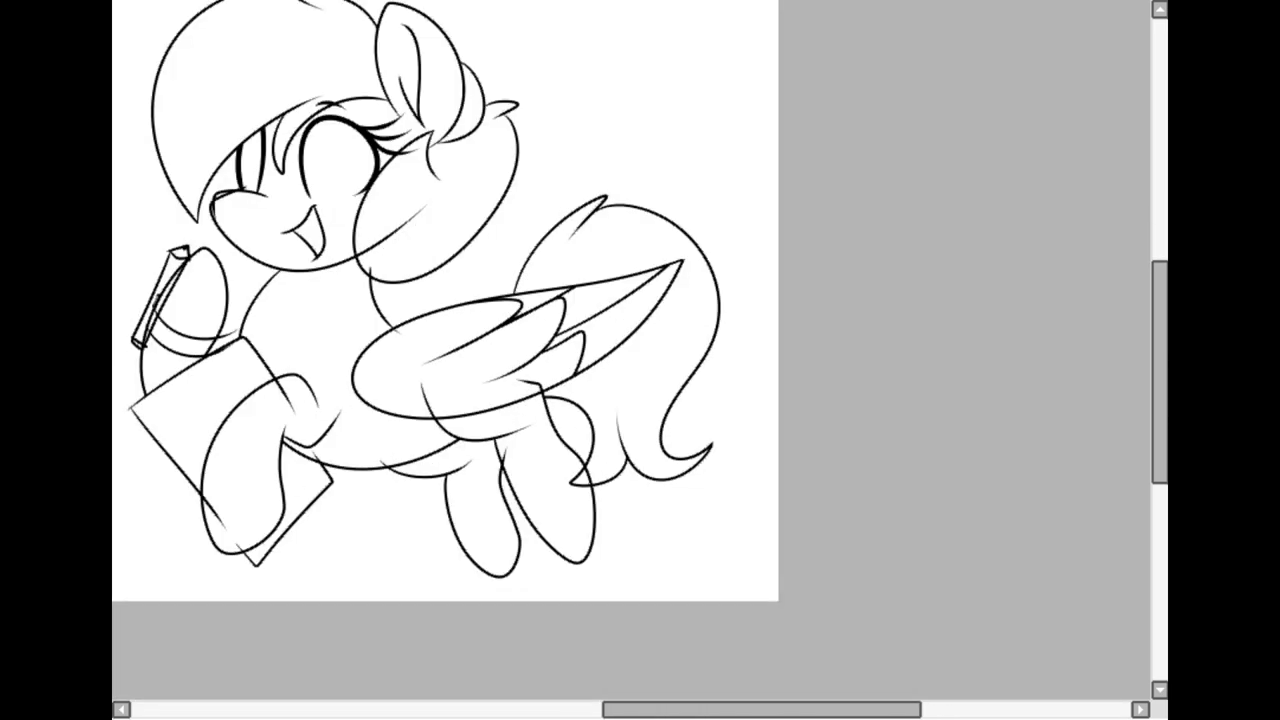
Erase the overlapping line ends where the two hind legs meet below the haunch.
scroll(353, 468, up, 4)
drag(640, 424, 600, 428)
scroll(600, 428, down, 4)
scroll(690, 418, up, 3)
drag(243, 343, 234, 412)
scroll(343, 404, down, 4)
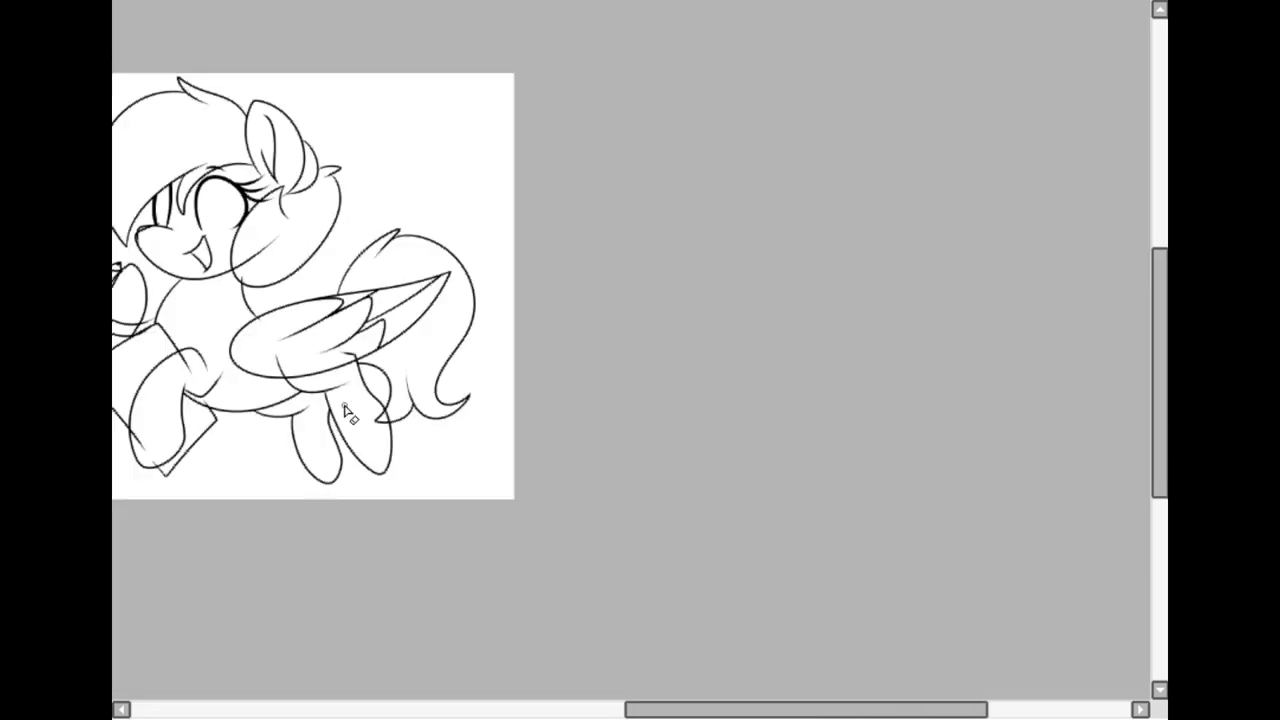
scroll(174, 457, down, 2)
Erase the haunch and hind-leg lines that run up into the wing.
scroll(220, 457, up, 4)
scroll(571, 457, up, 3)
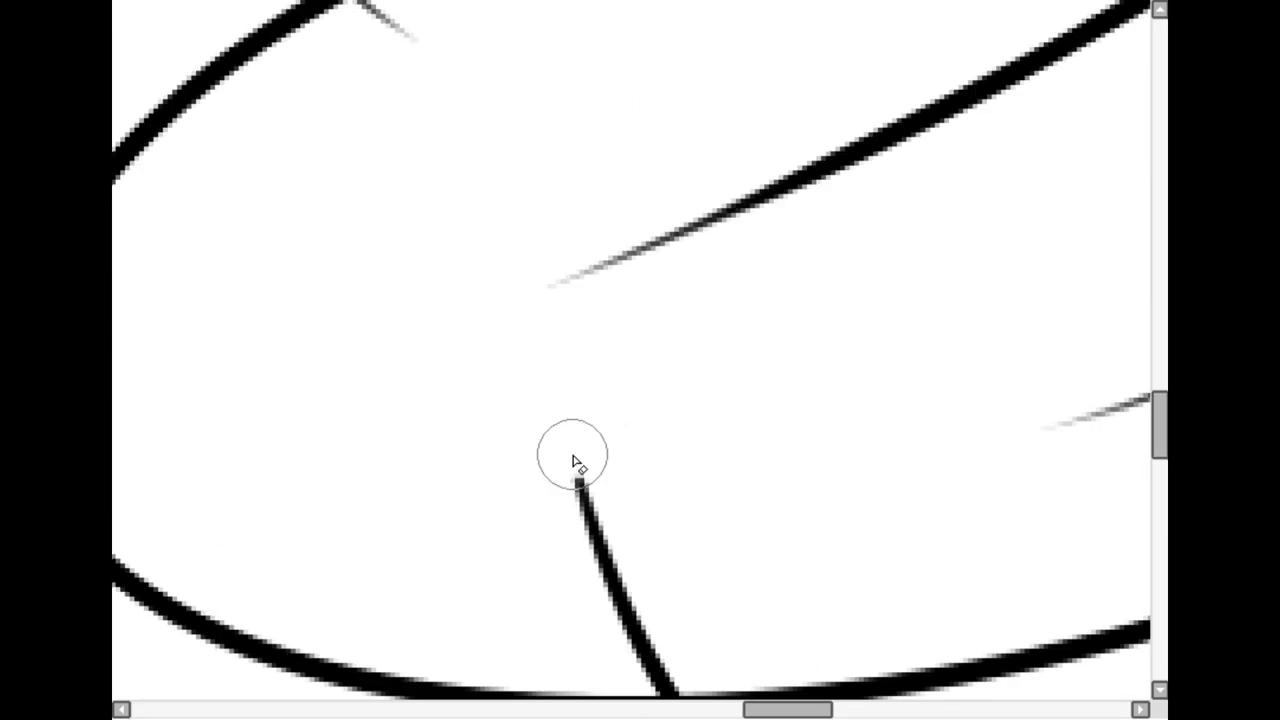
drag(589, 418, 608, 463)
scroll(608, 463, down, 3)
scroll(760, 437, up, 4)
drag(803, 437, 796, 476)
scroll(790, 460, down, 5)
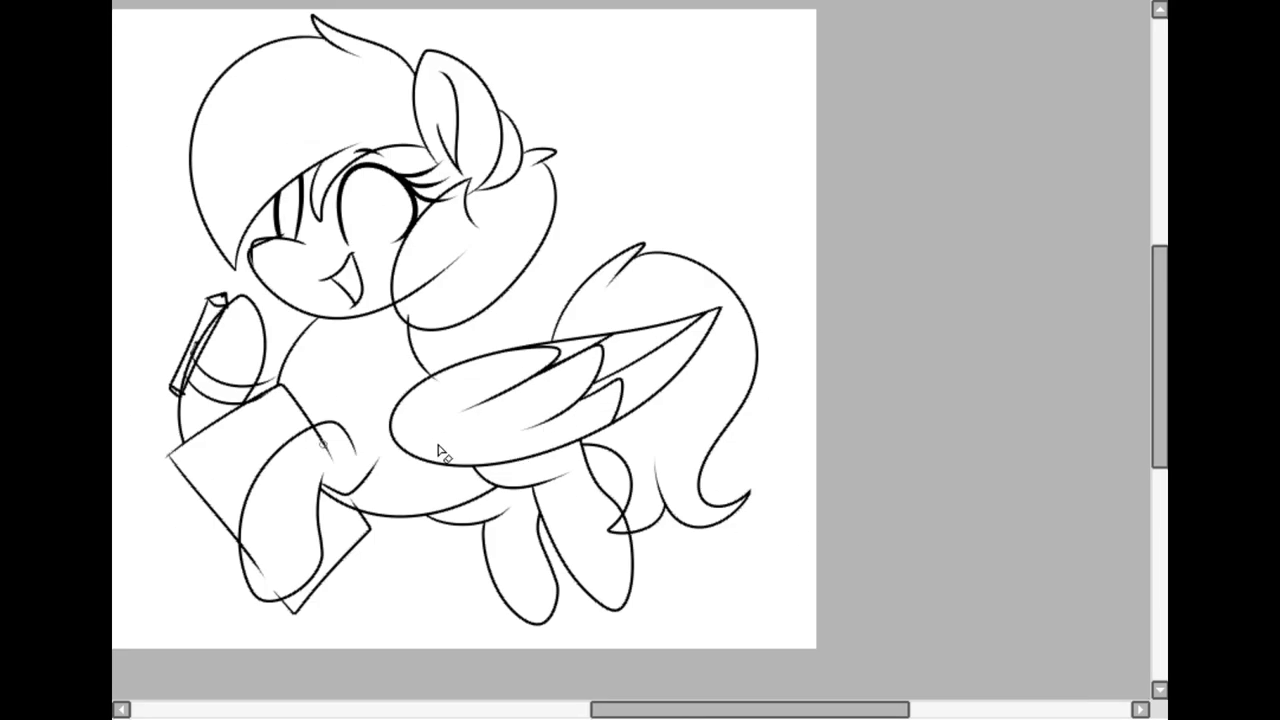
Erase the hind leg's outline where it crosses the tail.
scroll(600, 440, up, 5)
drag(967, 342, 975, 462)
scroll(557, 465, down, 5)
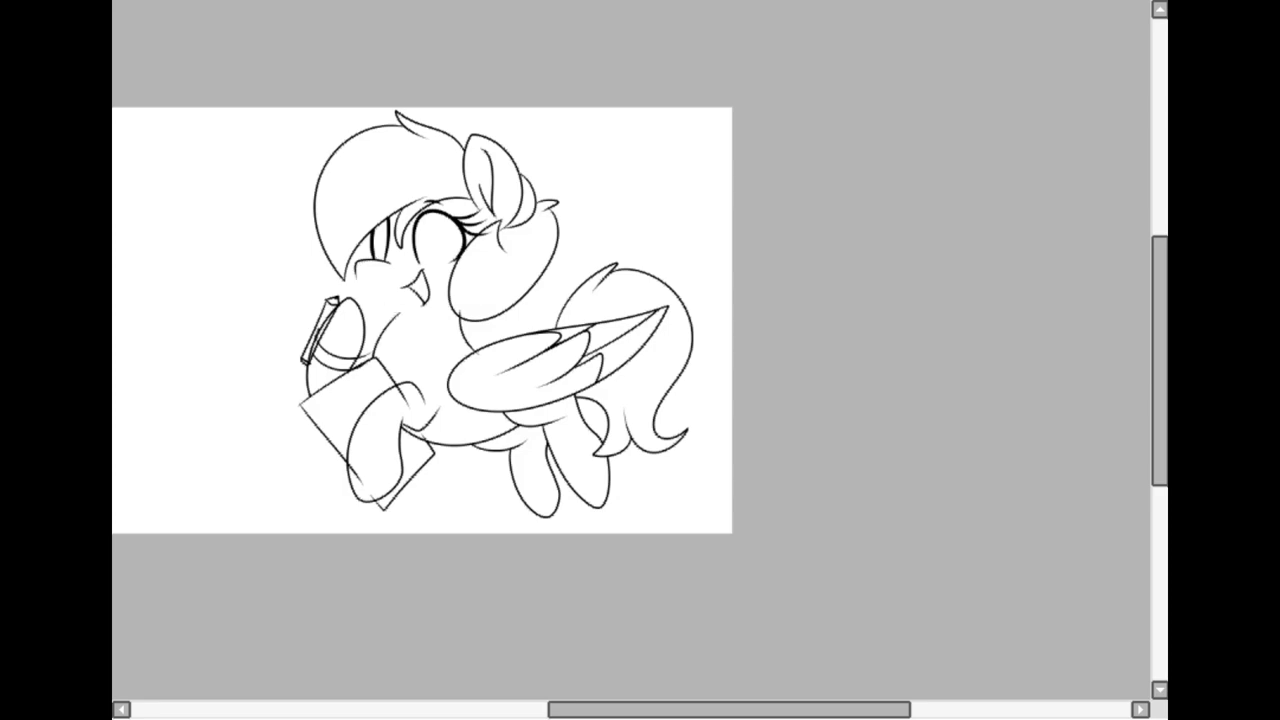
Restore the chin line and erase its end where it runs into the hair loop.
drag(355, 277, 496, 266)
scroll(540, 169, up, 6)
mouse_move(562, 190)
mouse_down()
mouse_move(326, 394)
mouse_move(218, 452)
mouse_up()
scroll(260, 420, down, 1)
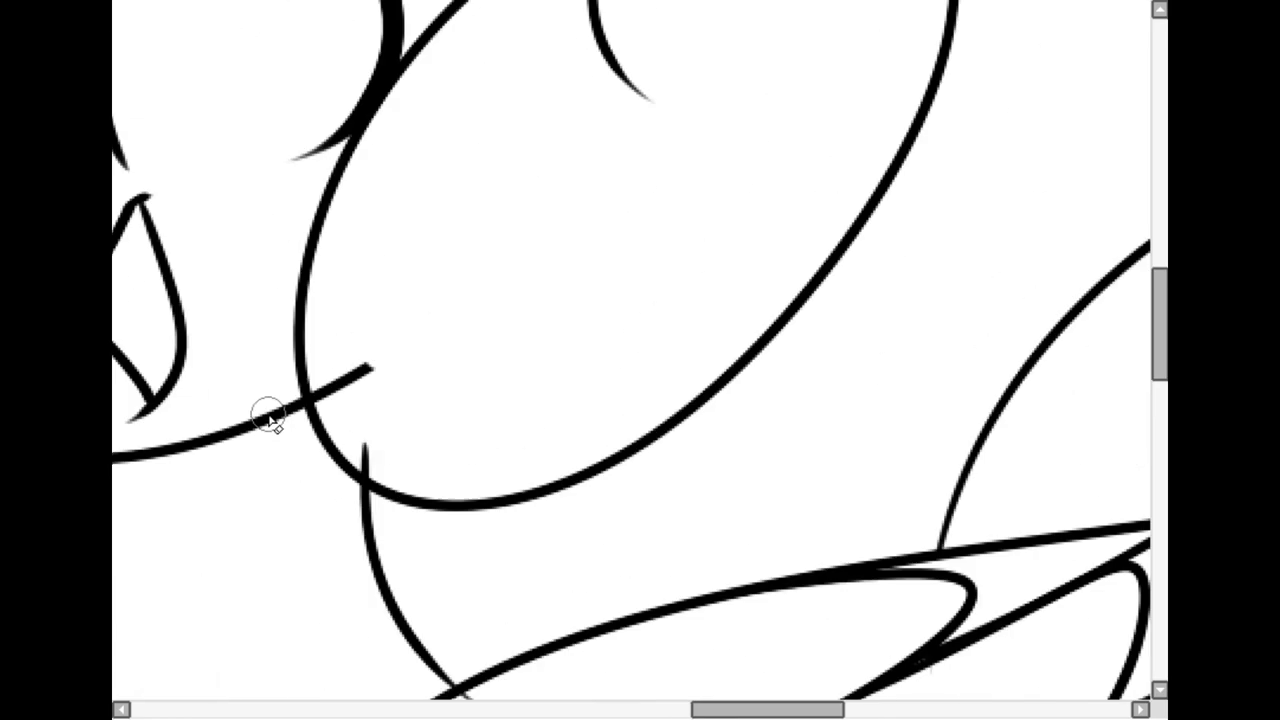
scroll(270, 412, up, 2)
drag(446, 334, 374, 398)
scroll(376, 390, down, 5)
scroll(384, 285, up, 3)
drag(510, 258, 490, 280)
scroll(435, 368, down, 4)
Erase the doubled stroke along the top of the muzzle and its leftover end at the far eye.
scroll(309, 331, up, 6)
mouse_move(325, 308)
mouse_down()
mouse_move(416, 302)
mouse_move(191, 366)
mouse_up()
scroll(331, 371, down, 3)
scroll(331, 371, up, 1)
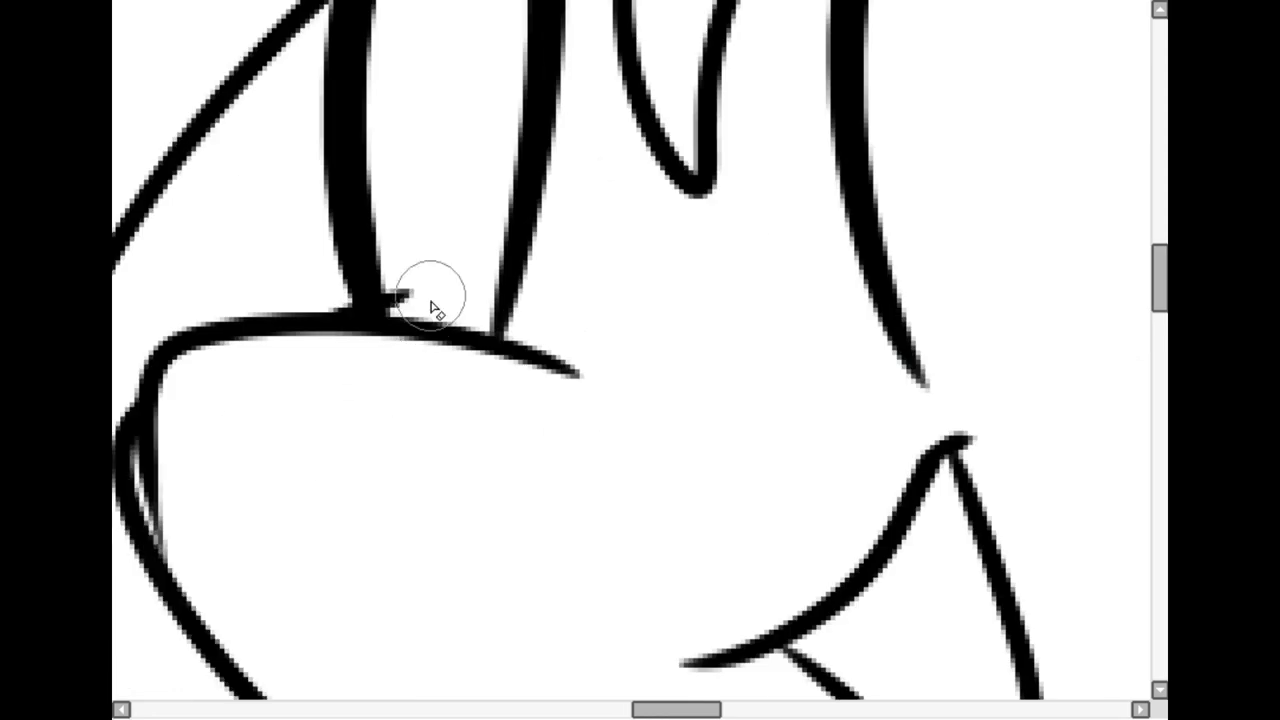
scroll(432, 308, down, 5)
Trim both ends of the back neck line where they extend into the hair loop and the wing.
scroll(577, 407, up, 5)
drag(508, 226, 508, 277)
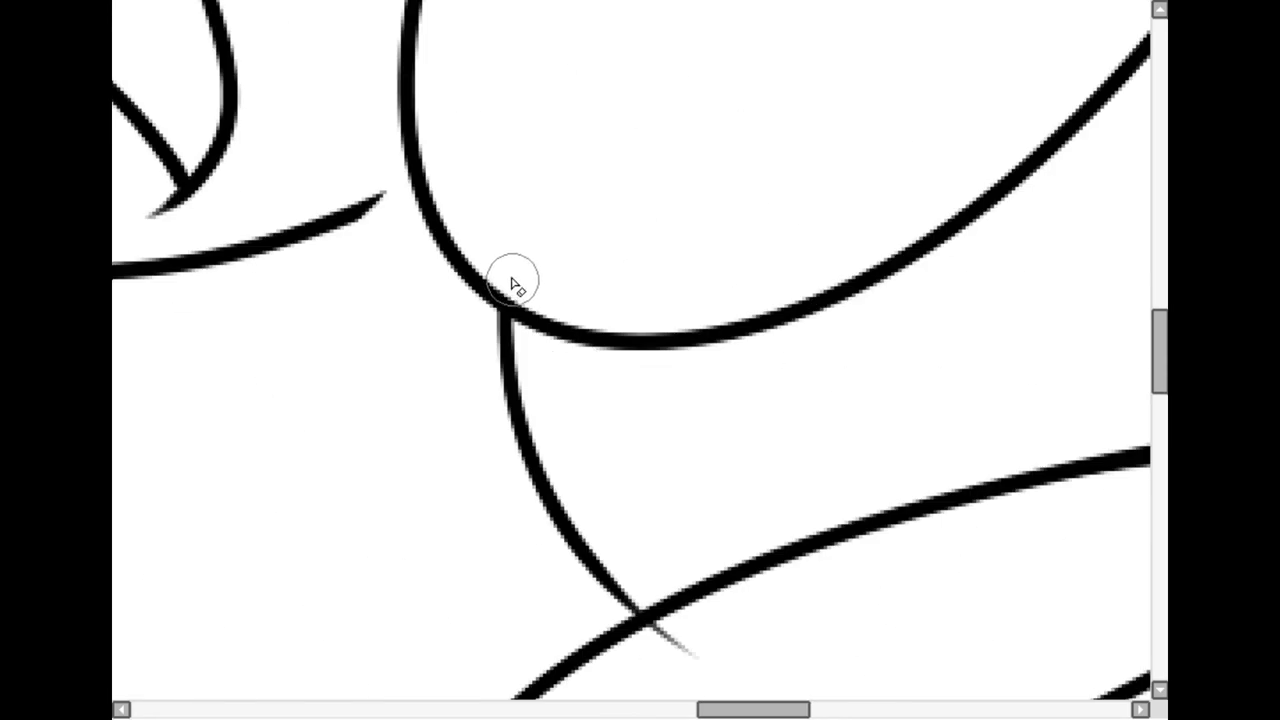
scroll(510, 285, down, 2)
scroll(589, 510, up, 4)
drag(690, 322, 555, 300)
scroll(557, 413, down, 8)
scroll(510, 480, up, 2)
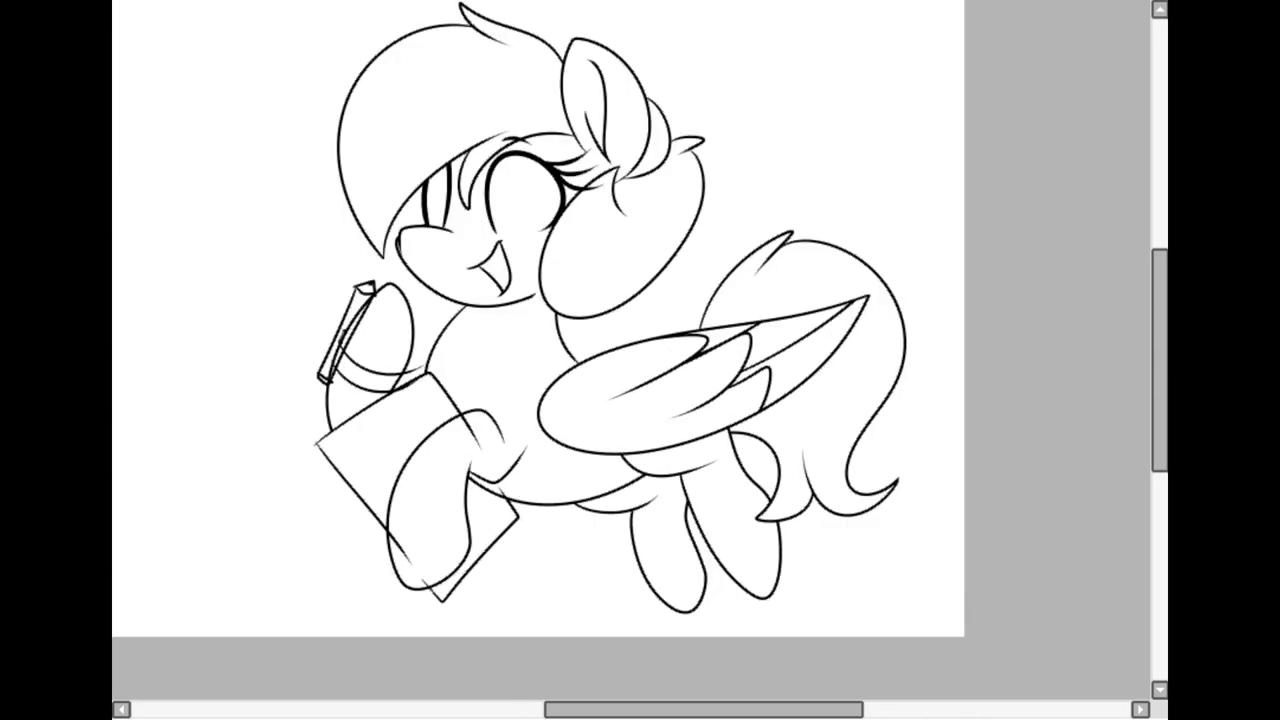
Erase the board's edge lines where they cross the lower foreleg and the belly.
scroll(356, 560, up, 6)
mouse_move(349, 546)
mouse_down()
mouse_move(229, 349)
mouse_move(226, 370)
mouse_move(417, 617)
mouse_up()
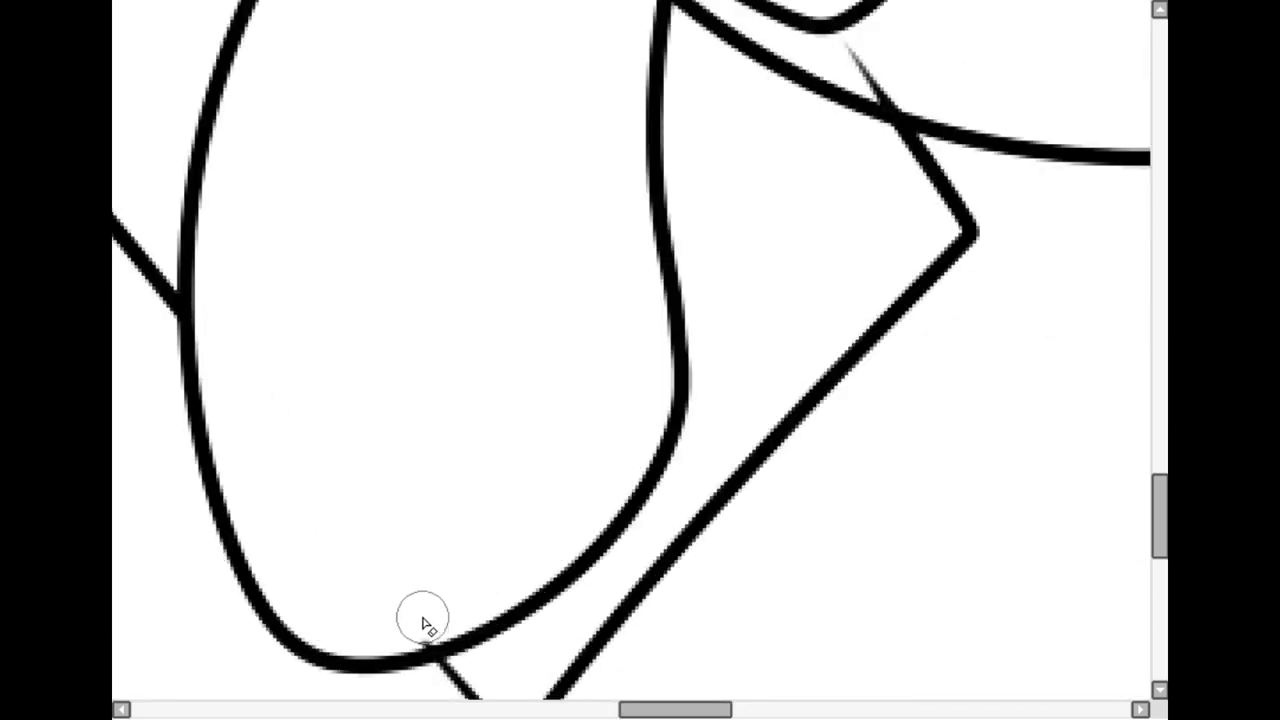
scroll(495, 340, down, 3)
scroll(541, 315, up, 4)
drag(724, 127, 785, 220)
scroll(905, 282, down, 6)
Erase the board's upper side edge where it overlaps the lower foreleg.
scroll(890, 175, up, 4)
drag(580, 409, 468, 238)
scroll(504, 314, down, 4)
scroll(264, 328, up, 6)
drag(295, 385, 306, 326)
scroll(334, 409, down, 5)
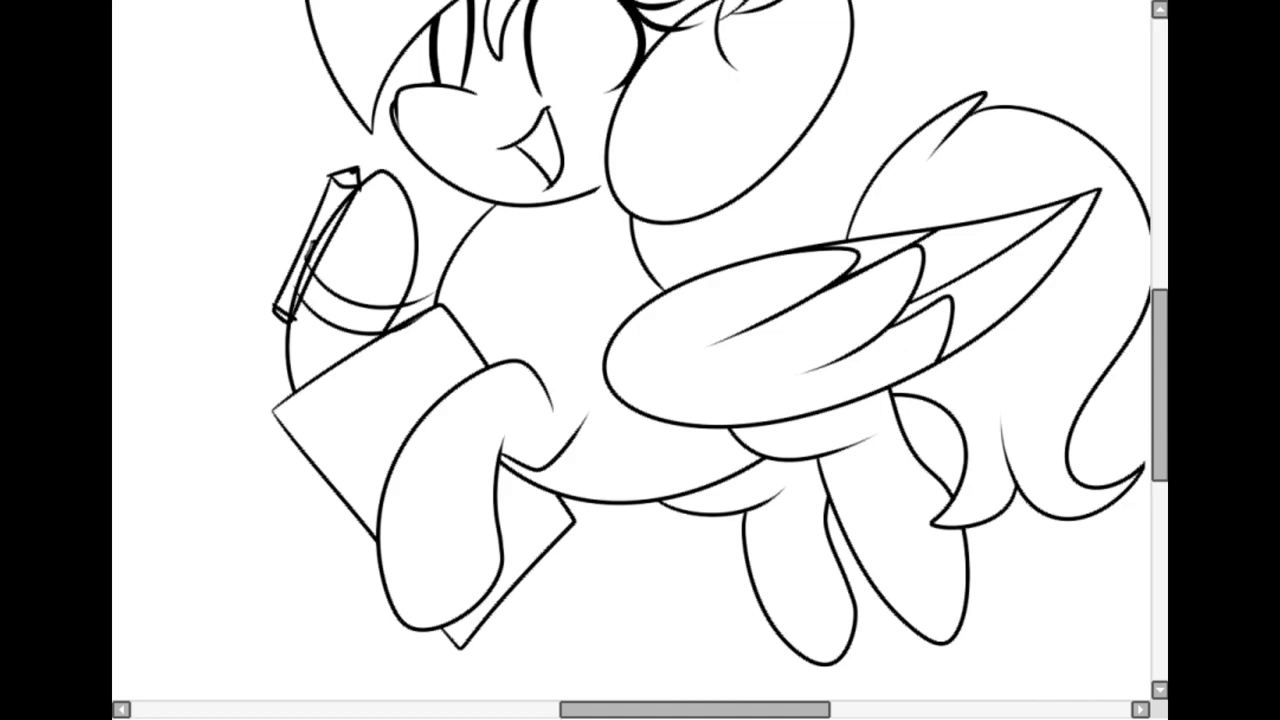
Trim the two foreleg bands so they end at the foreleg's outline and the pen's edge.
scroll(330, 250, up, 2)
scroll(330, 250, up, 2)
drag(351, 349, 320, 446)
scroll(320, 446, down, 5)
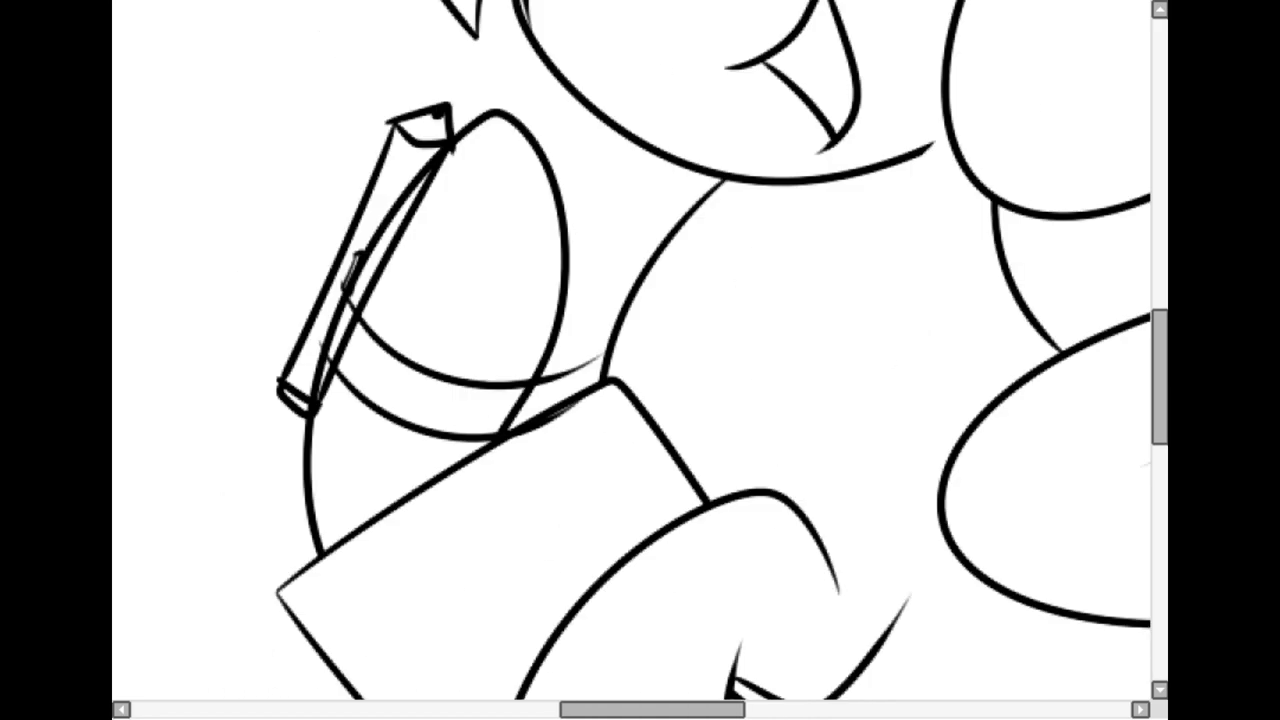
scroll(742, 376, up, 5)
scroll(417, 537, down, 1)
scroll(257, 443, up, 2)
scroll(631, 350, down, 2)
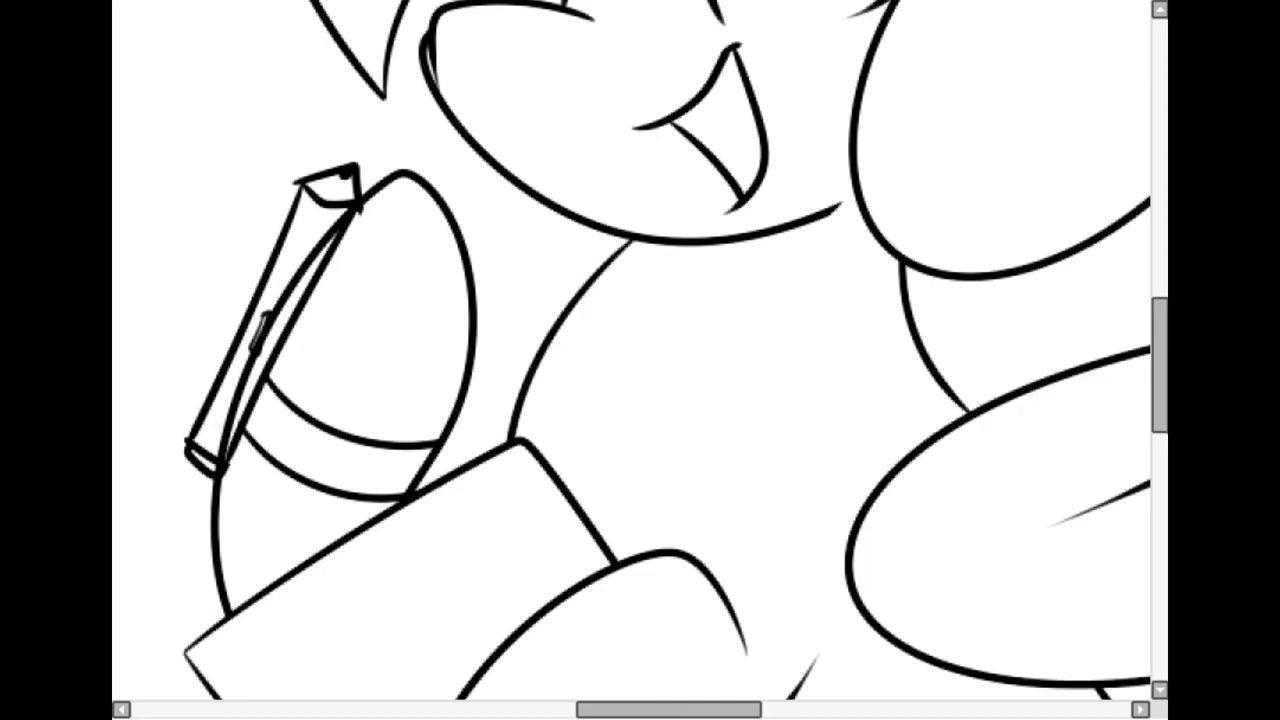
Erase the foreleg outline inside the pen and clean up the pen's blunt end.
scroll(407, 190, up, 3)
scroll(300, 350, down, 2)
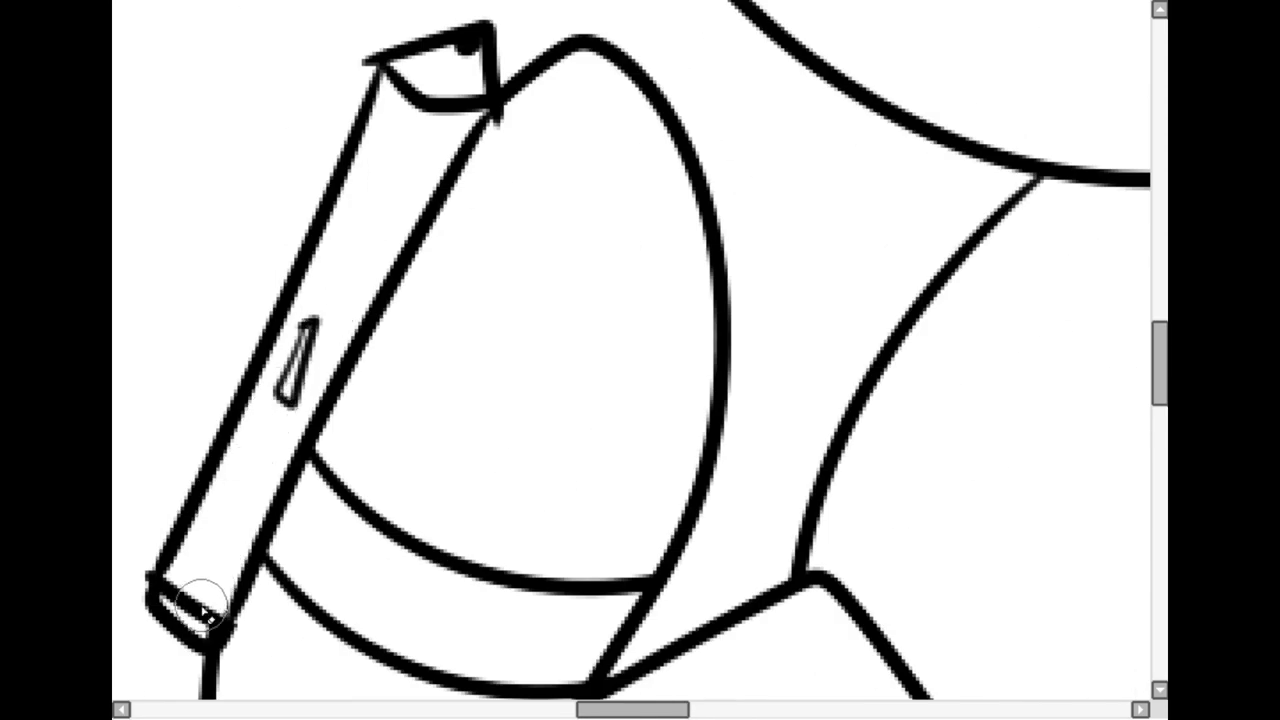
scroll(250, 490, down, 2)
scroll(245, 485, down, 4)
scroll(250, 520, up, 4)
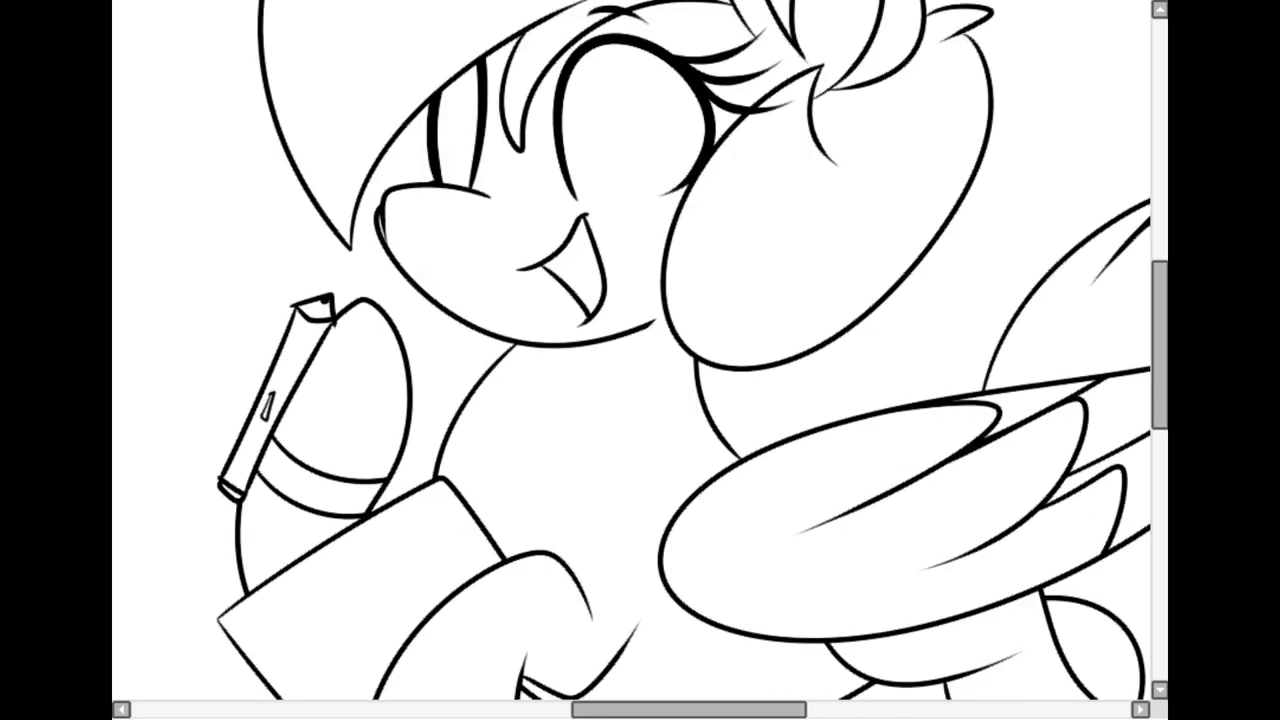
Erase the lowest eyelash's tip where it extends past the outline of the hair beside the near eye.
scroll(558, 428, down, 2)
scroll(594, 306, up, 3)
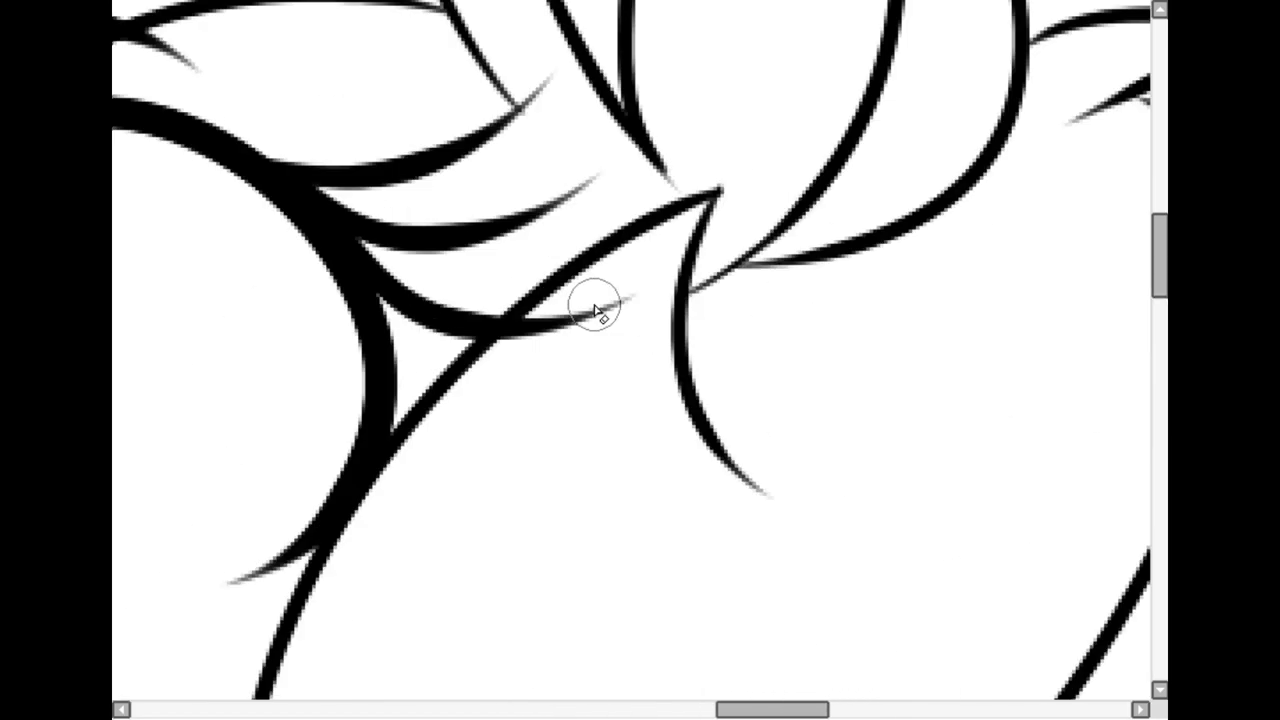
scroll(583, 331, down, 3)
scroll(553, 377, down, 2)
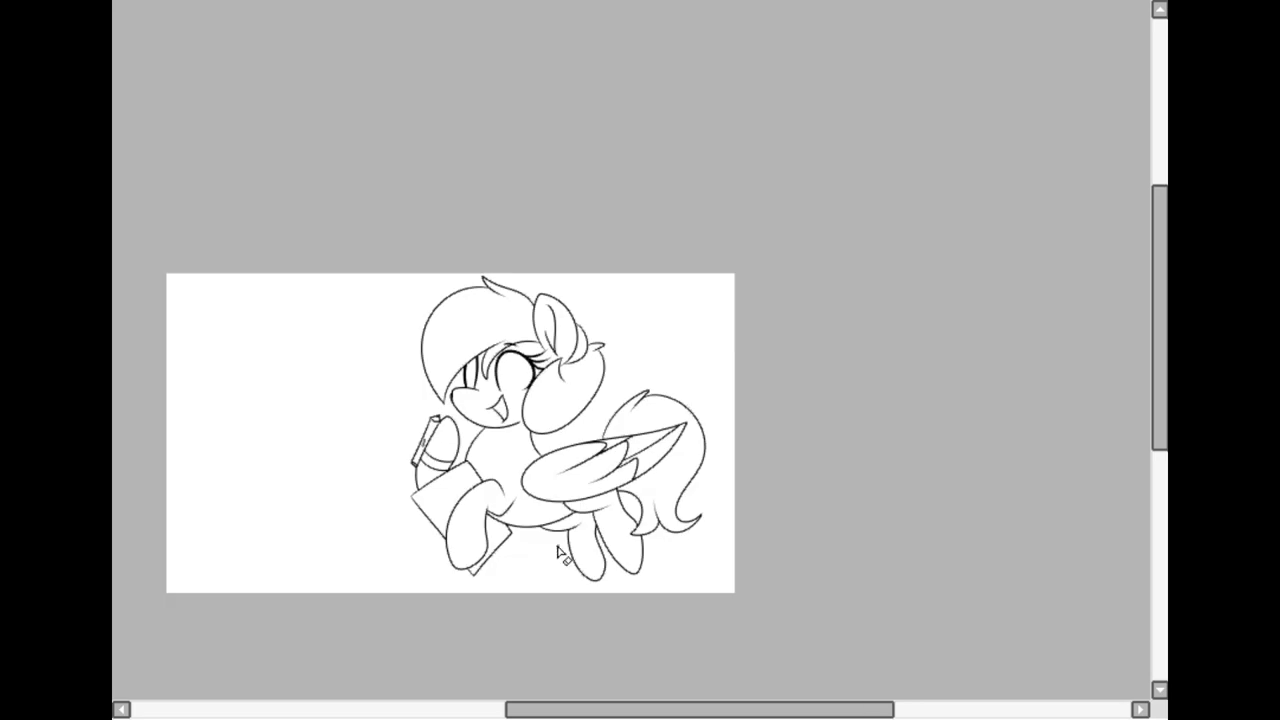
Check the line art as a whole and show the pale sketch beneath it again.
scroll(713, 480, up, 1)
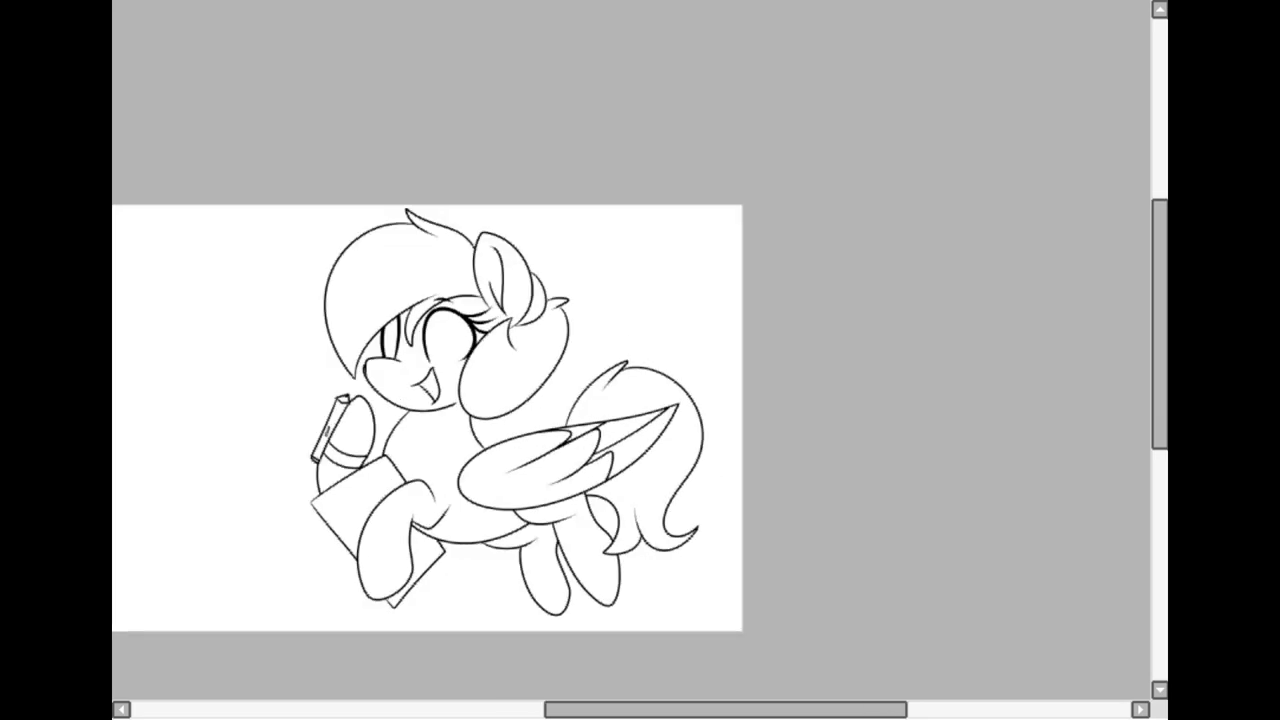
key(Home)
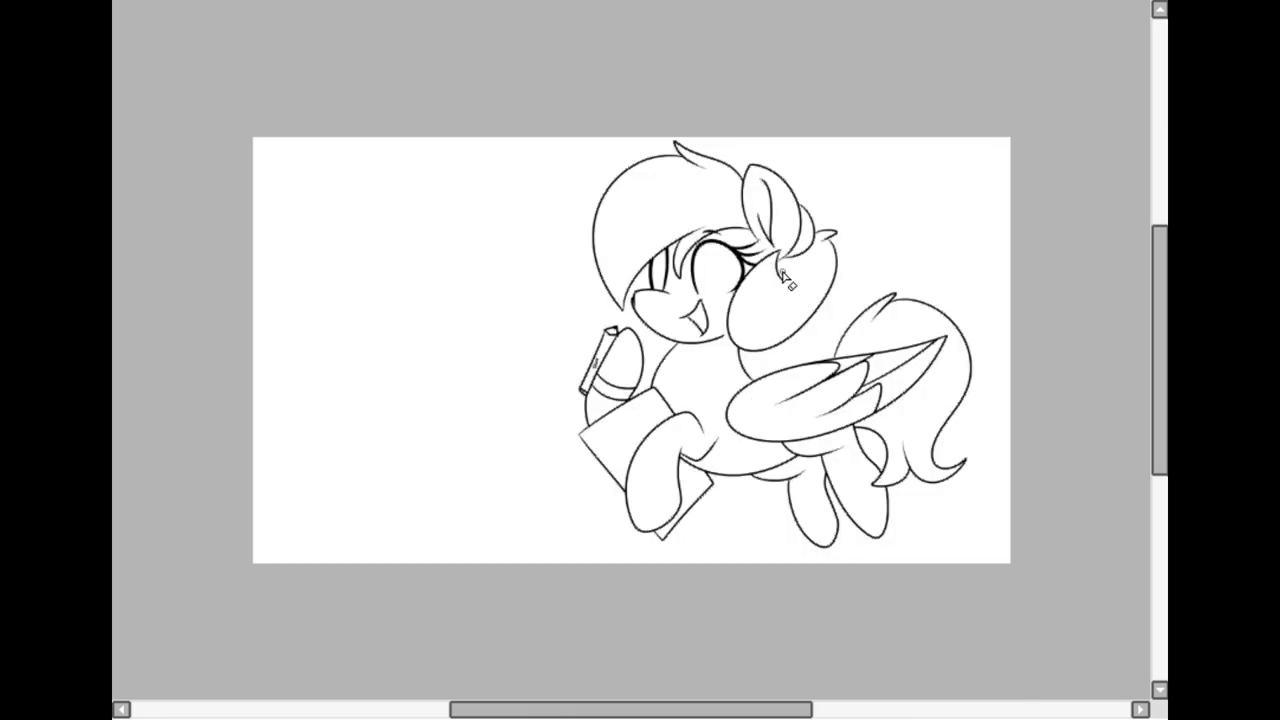
scroll(787, 281, up, 5)
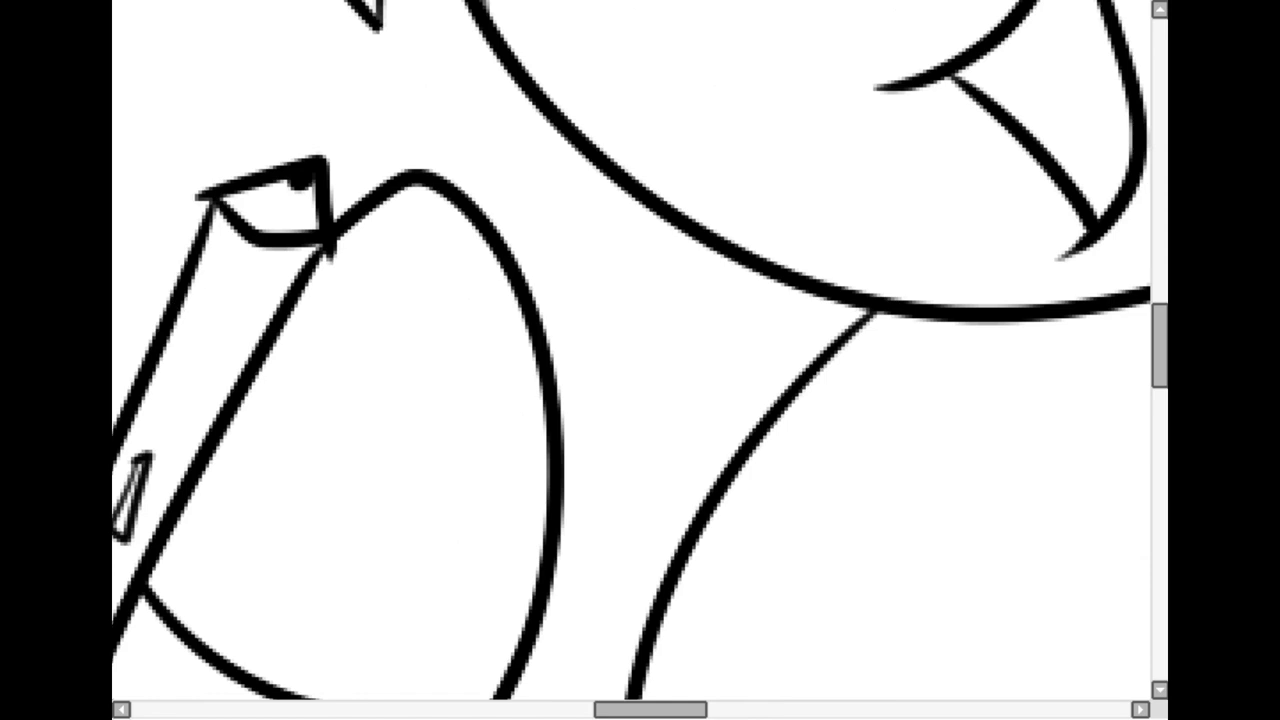
scroll(357, 291, down, 4)
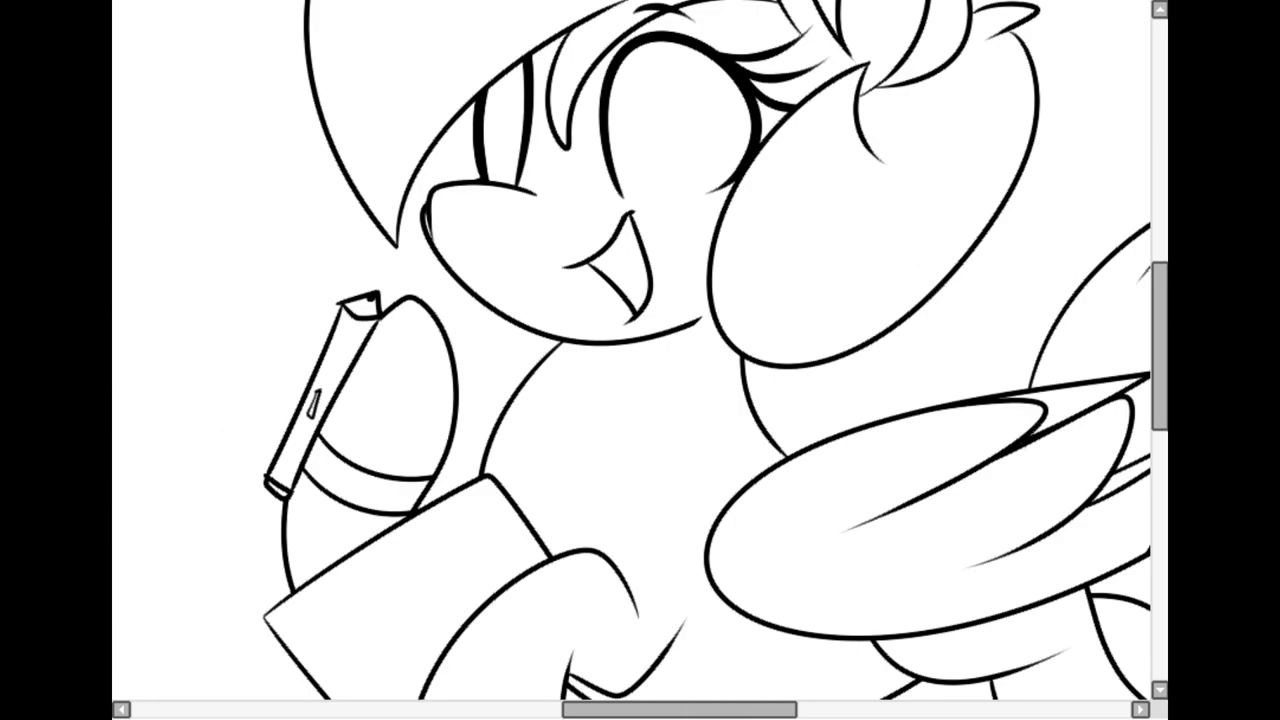
scroll(576, 436, down, 3)
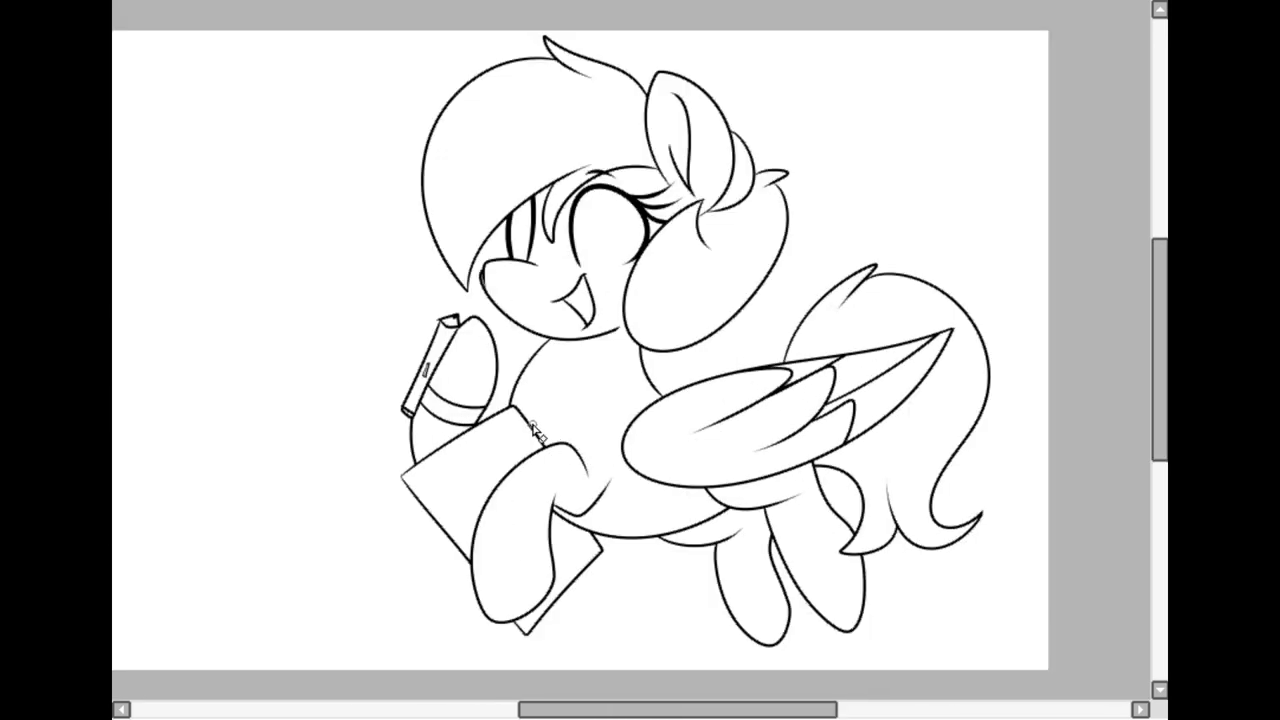
drag(678, 709, 717, 709)
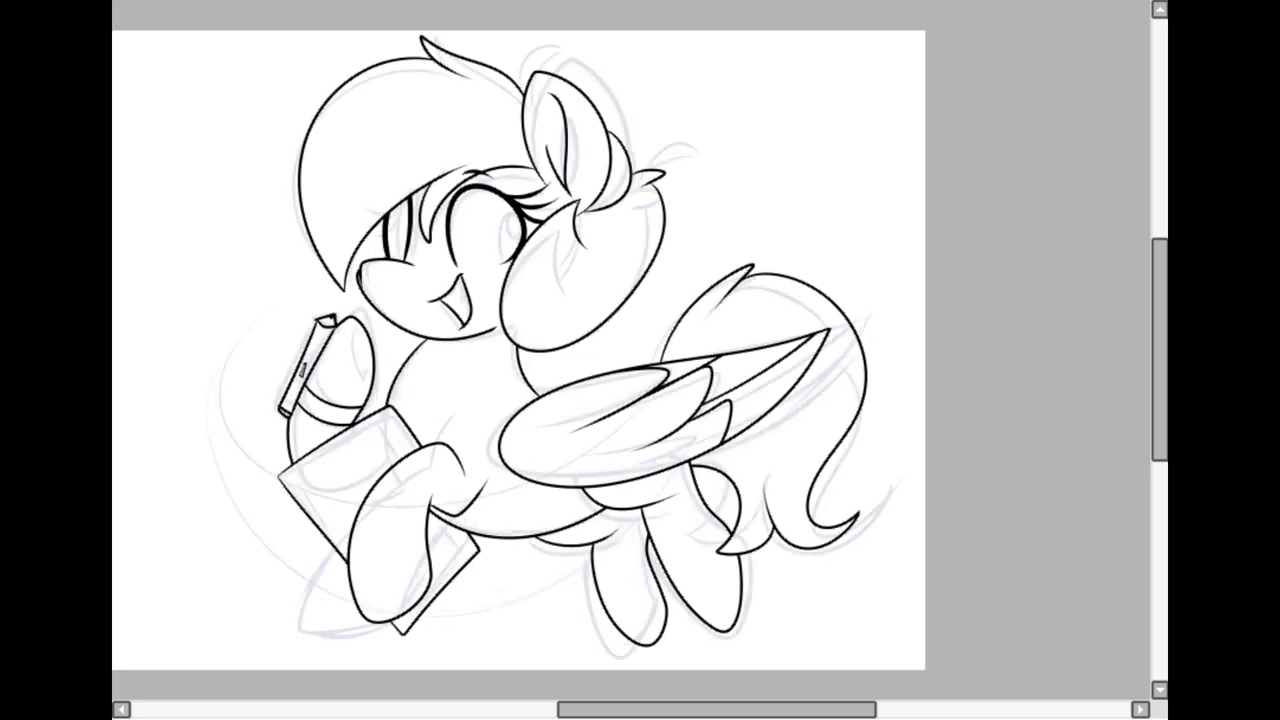
scroll(395, 255, up, 5)
drag(690, 294, 575, 407)
scroll(631, 350, up, 2)
mouse_move(634, 36)
mouse_down()
mouse_move(582, 70)
mouse_move(590, 368)
mouse_up()
scroll(631, 350, down, 1)
key(ctrl+z)
drag(394, 166, 457, 375)
scroll(457, 375, down, 2)
scroll(457, 375, up, 2)
key(ctrl+z)
drag(590, 112, 600, 365)
key(ctrl+z)
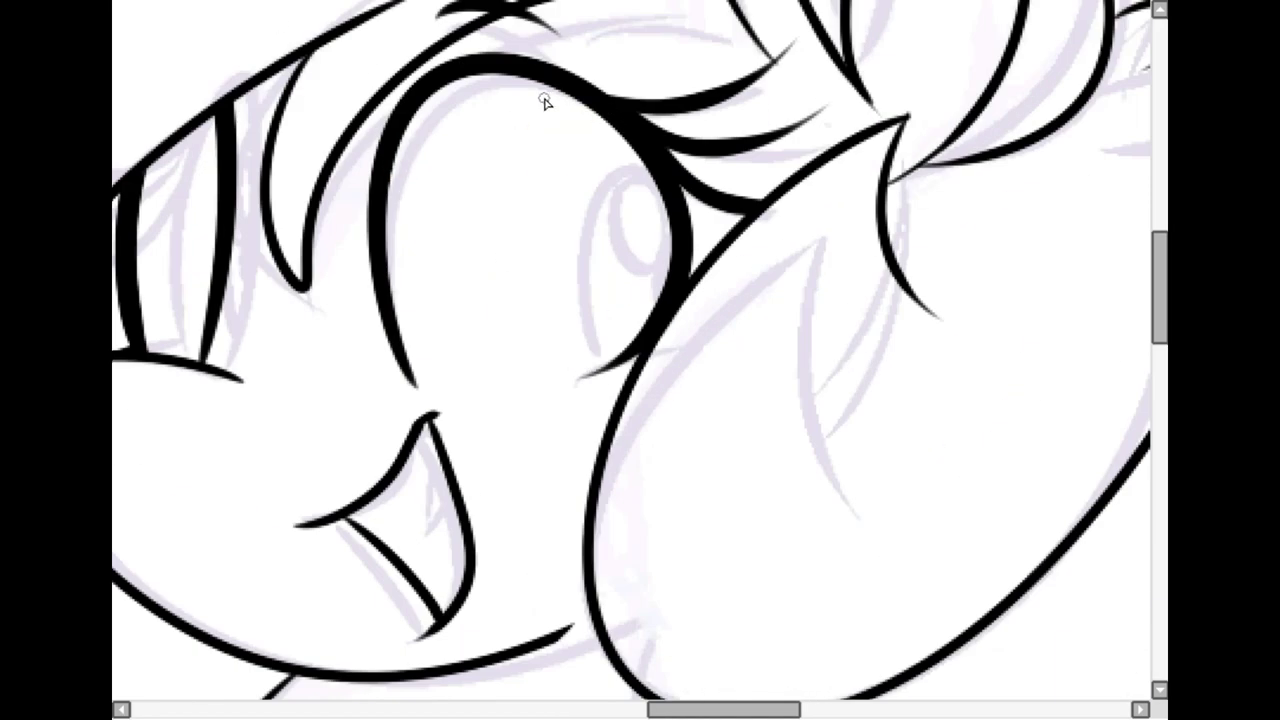
drag(575, 100, 605, 357)
drag(205, 120, 203, 335)
scroll(640, 360, down, 2)
scroll(640, 360, up, 2)
key(ctrl+z)
key(ctrl+z)
Draw the curved iris edges in both eyes and fill the far eye's iris with brown.
drag(623, 200, 605, 362)
drag(274, 338, 299, 372)
key(w)
click(302, 285)
click(343, 284)
key(ctrl+z)
key(g)
click(302, 285)
Close the near eye's iris at its lower tip and fill it with the same brown.
scroll(672, 334, up, 3)
drag(500, 417, 610, 352)
click(560, 260)
key(ctrl+f)
key(ctrl+d)
drag(426, 280, 508, 412)
mouse_move(520, 481)
mouse_down()
mouse_move(533, 468)
mouse_move(486, 475)
mouse_up()
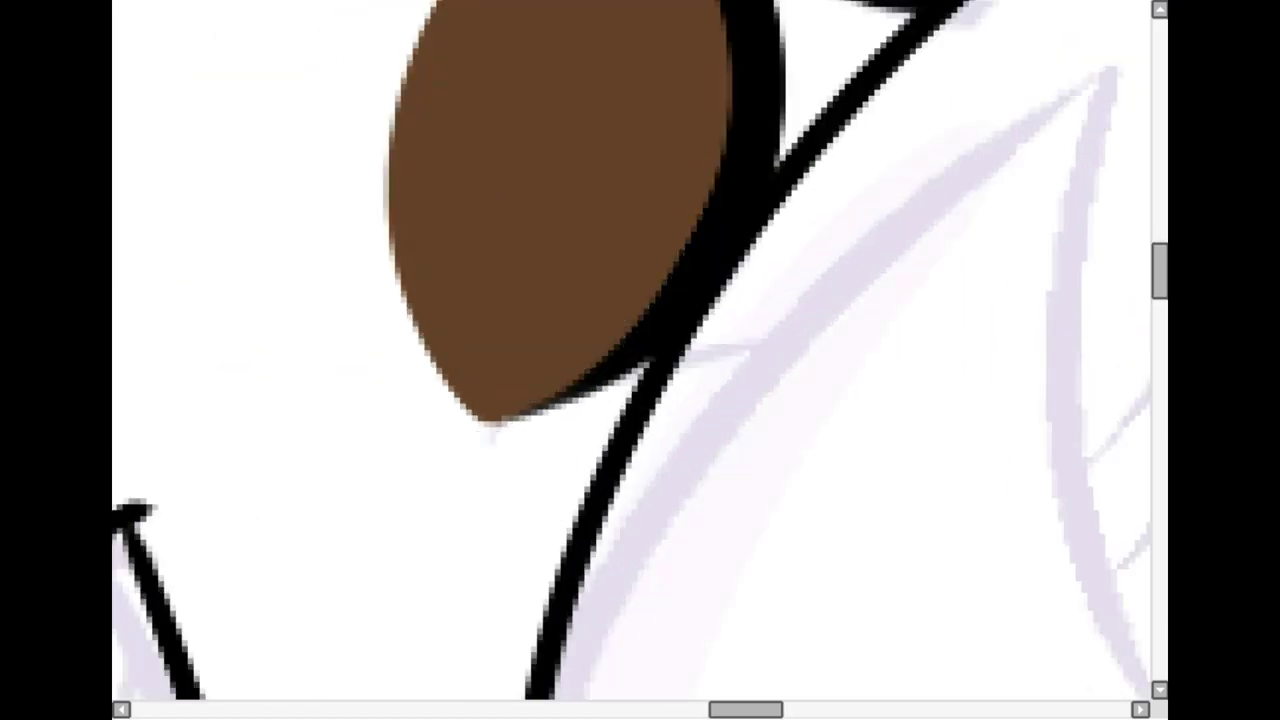
Shade both brown irises with a soft gradient that lightens to pale yellow at the bottom.
drag(160, 440, 1014, 541)
scroll(468, 476, down, 1)
mouse_move(740, 350)
mouse_down()
mouse_move(438, 449)
mouse_move(495, 392)
mouse_up()
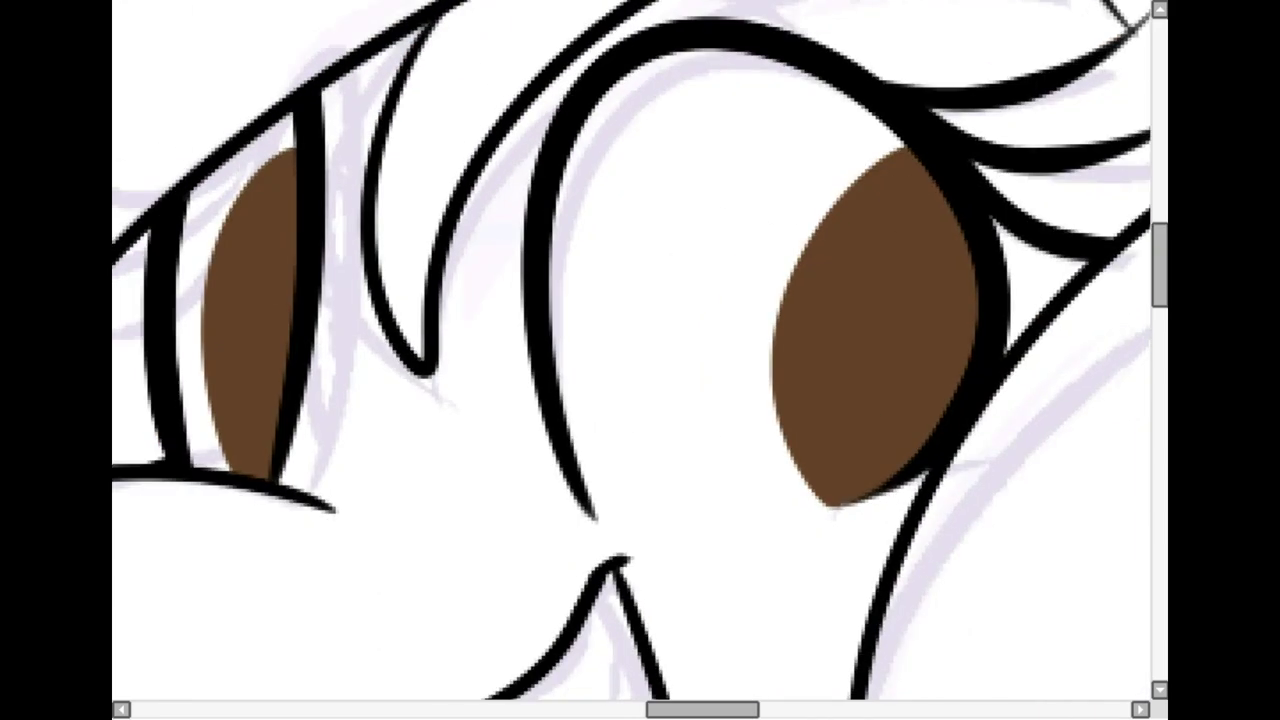
drag(230, 342, 162, 357)
drag(692, 329, 960, 327)
mouse_move(279, 432)
mouse_down()
mouse_move(158, 444)
mouse_move(279, 432)
mouse_up()
drag(785, 449, 920, 426)
mouse_move(190, 390)
mouse_down()
mouse_move(271, 260)
mouse_move(301, 451)
mouse_up()
drag(790, 385, 931, 392)
mouse_move(843, 373)
mouse_down()
mouse_move(960, 323)
mouse_move(860, 430)
mouse_up()
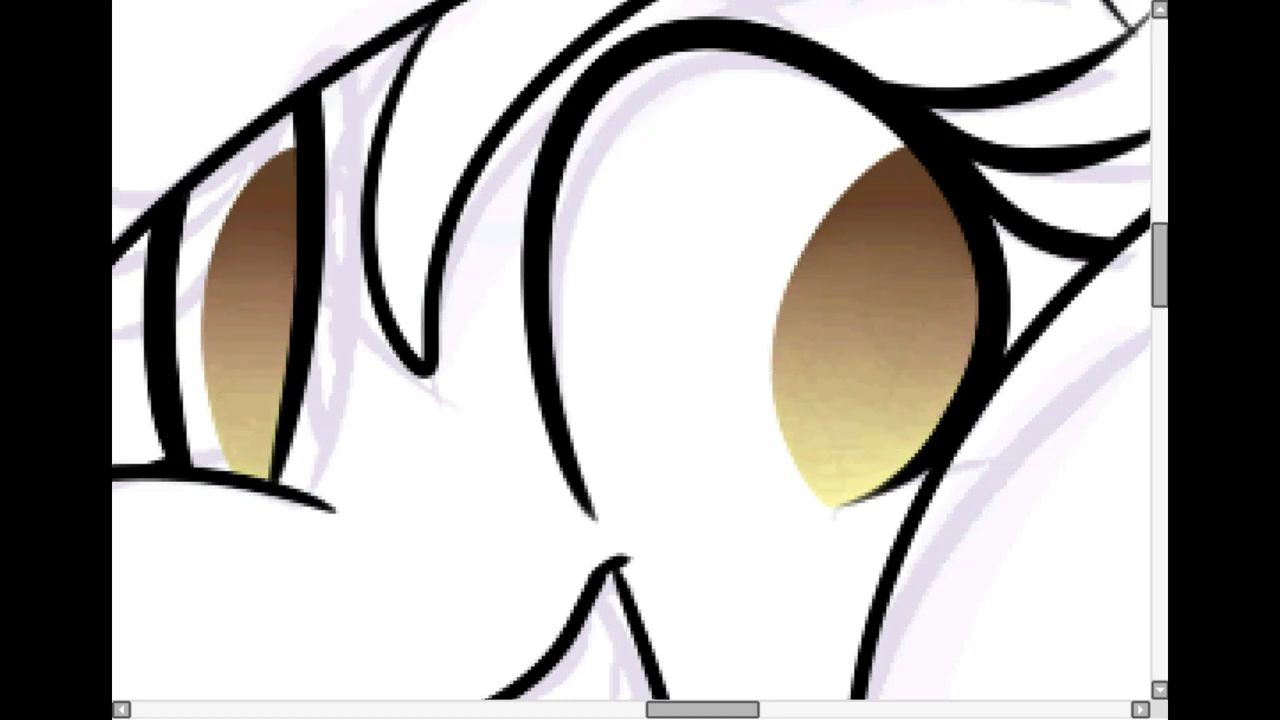
drag(307, 294, 303, 338)
drag(952, 328, 950, 368)
scroll(723, 237, down, 5)
scroll(890, 300, up, 2)
key(ctrl+z)
key(ctrl+z)
Paint a dark brown pupil against the inner edge of the outline in each iris.
scroll(440, 144, up, 1)
drag(764, 216, 756, 268)
drag(432, 214, 428, 254)
scroll(448, 114, down, 3)
scroll(460, 84, up, 3)
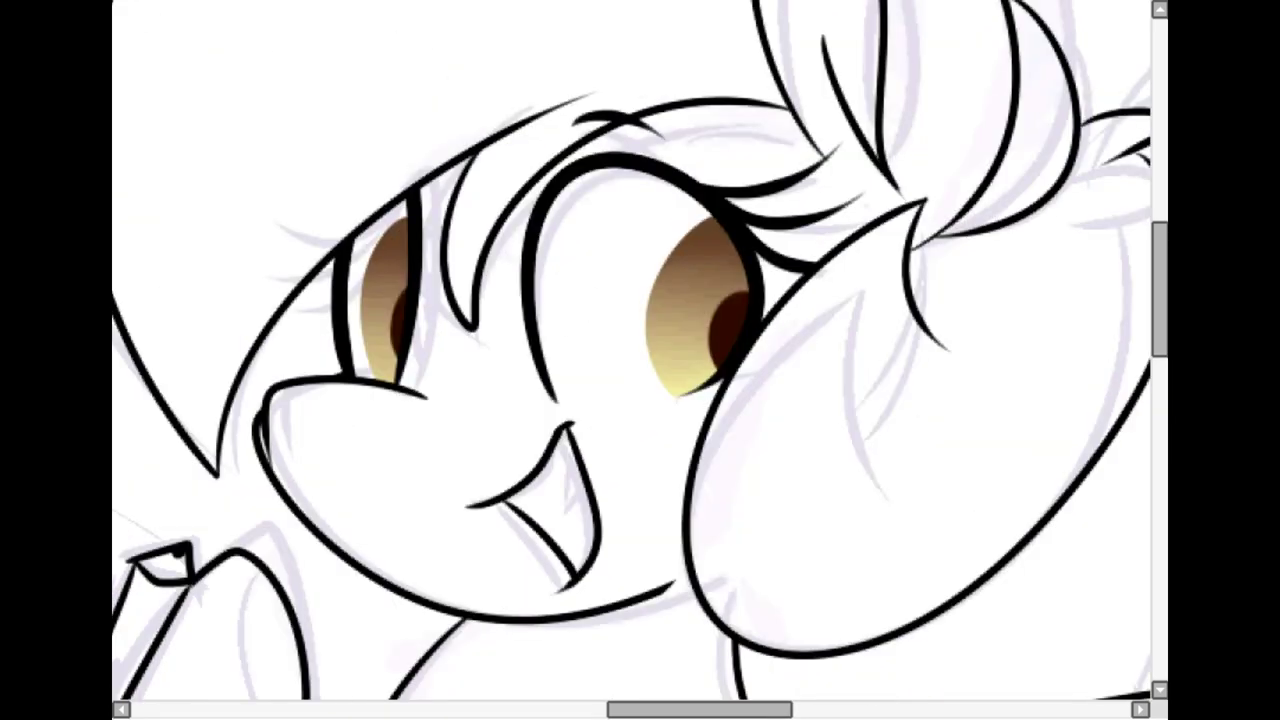
Paint dark brown rims around both irises and cover their upper parts down to the pupils.
scroll(691, 414, up, 2)
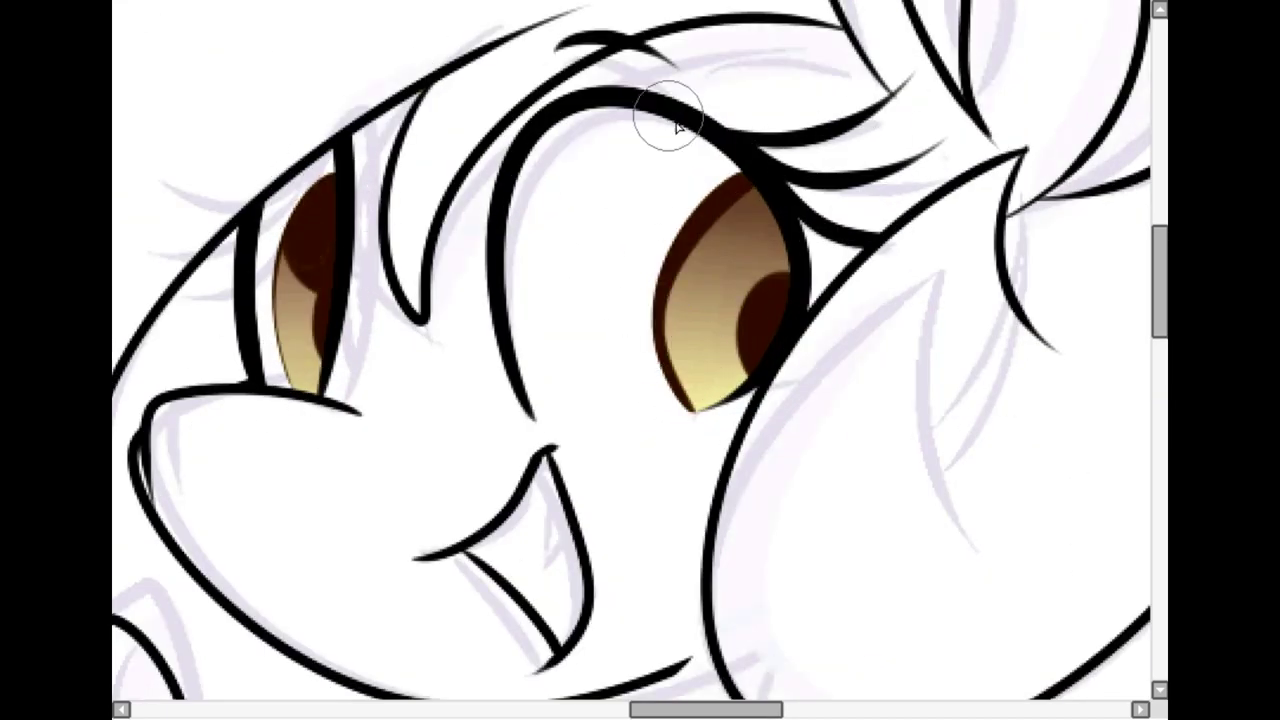
scroll(749, 230, down, 4)
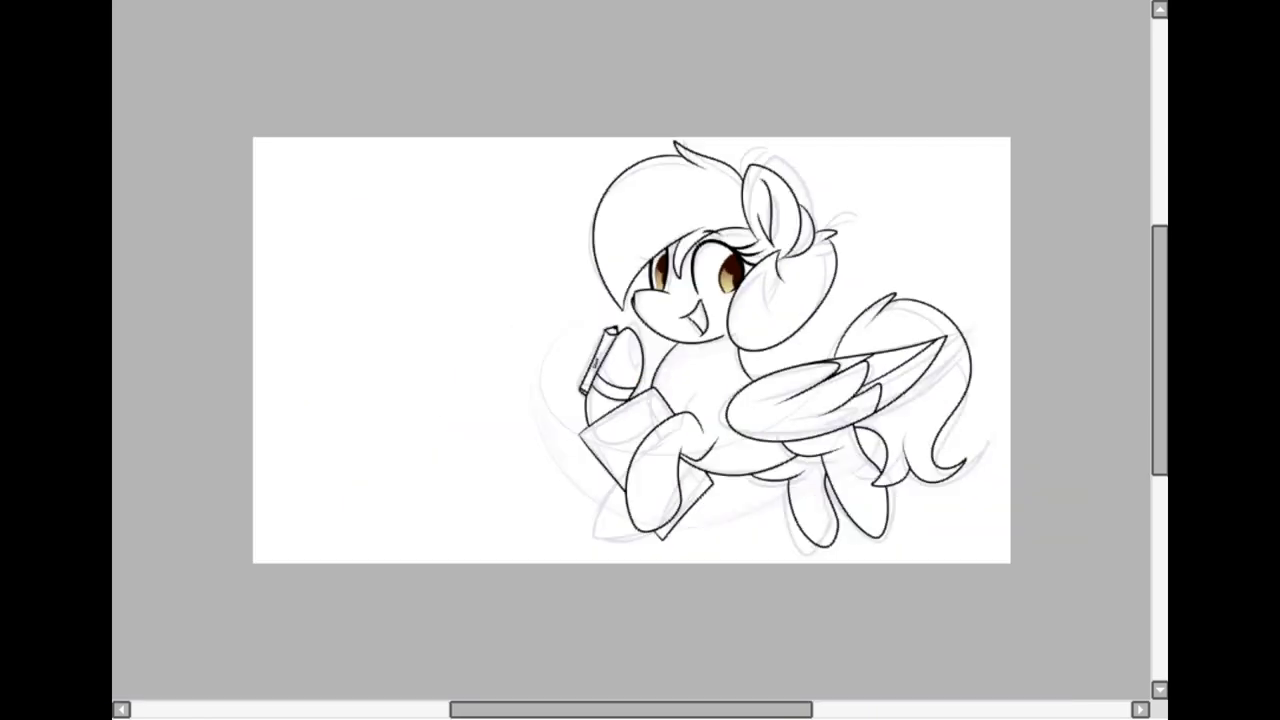
scroll(623, 361, up, 3)
scroll(890, 150, up, 2)
drag(890, 150, 653, 408)
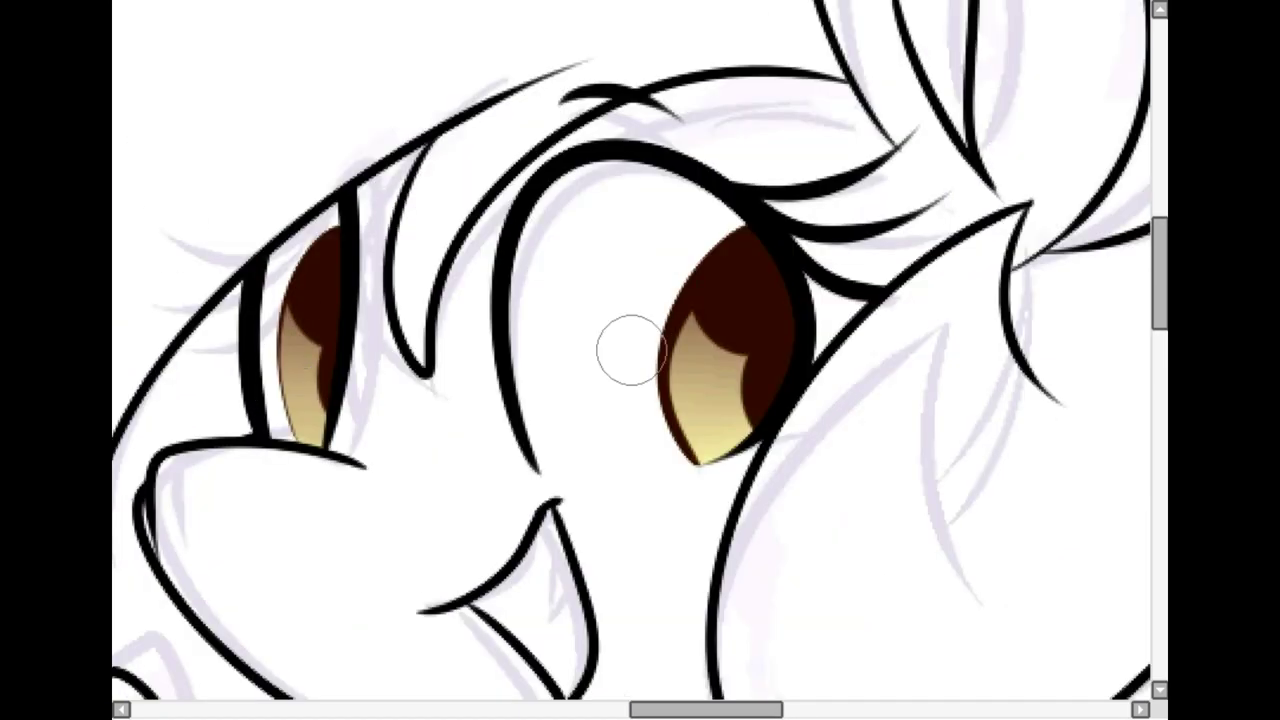
Paint a bright pale-yellow glow across the bottom of both irises.
drag(298, 425, 354, 457)
drag(700, 440, 757, 423)
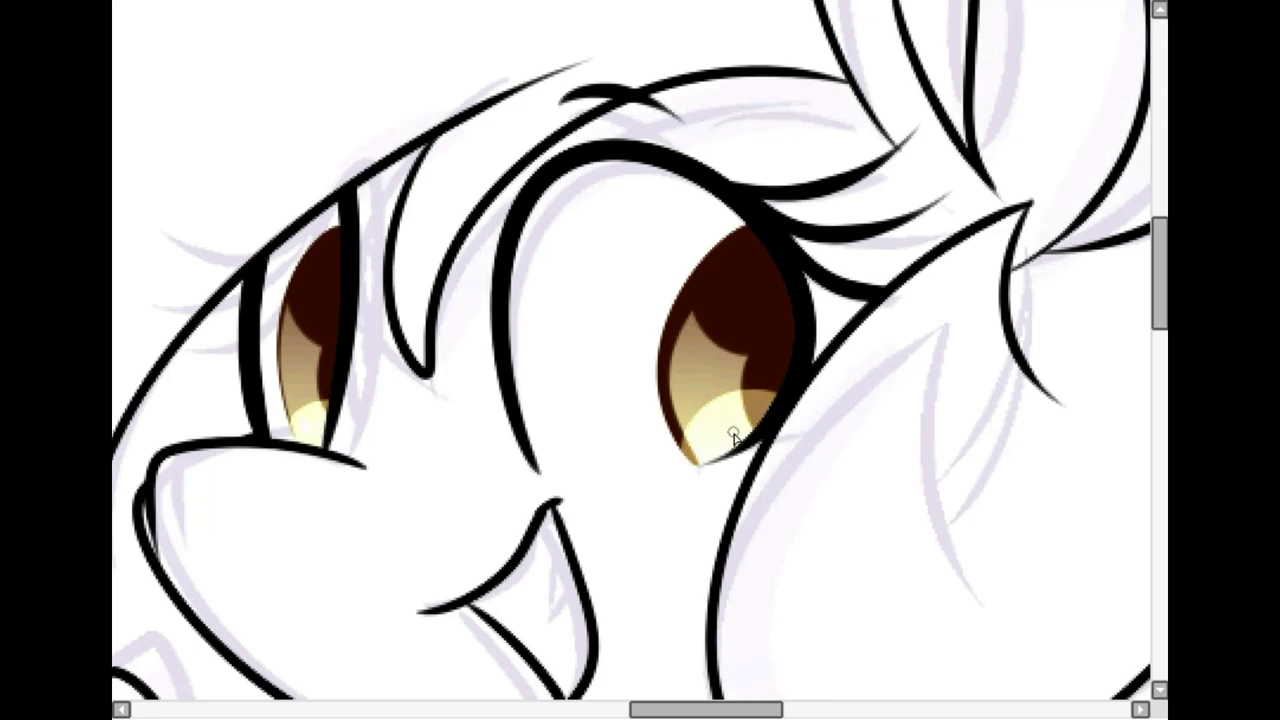
scroll(632, 350, down, 4)
scroll(632, 350, up, 4)
scroll(632, 350, down, 2)
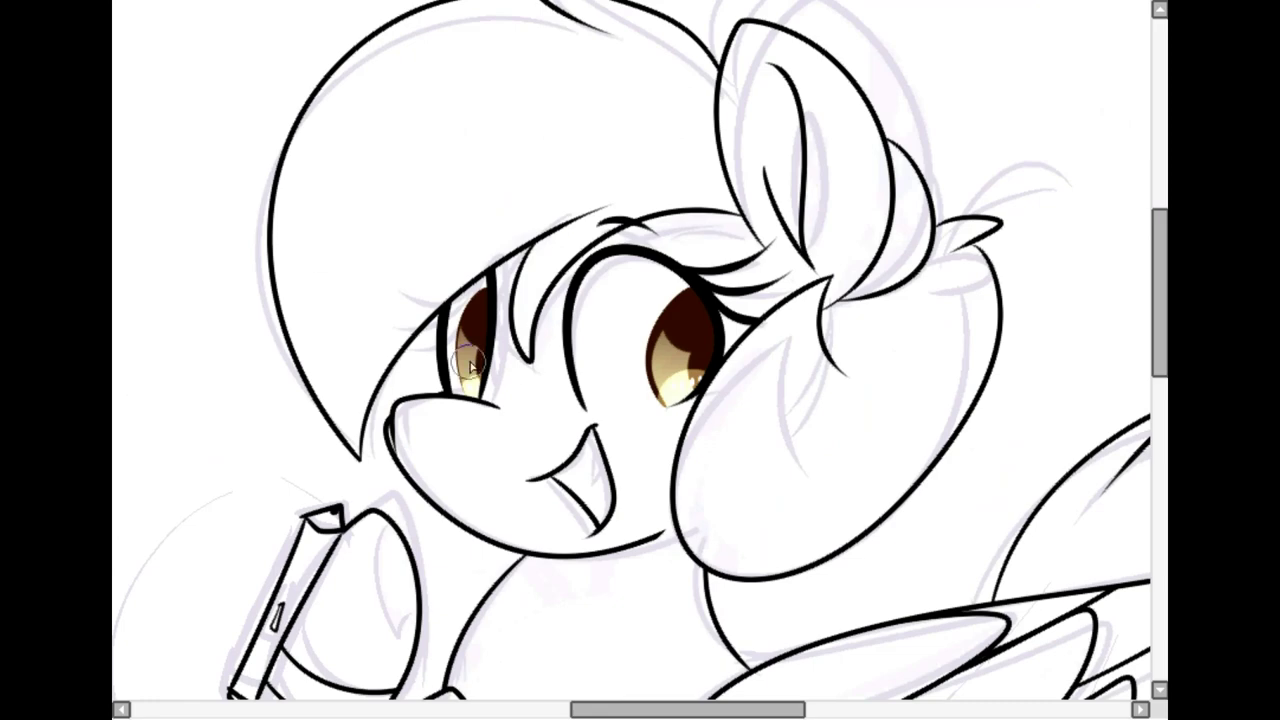
Add a warmer, lighter amber tone over the lower half of both irises.
drag(460, 360, 487, 356)
drag(705, 358, 655, 358)
drag(483, 378, 479, 383)
drag(650, 372, 659, 364)
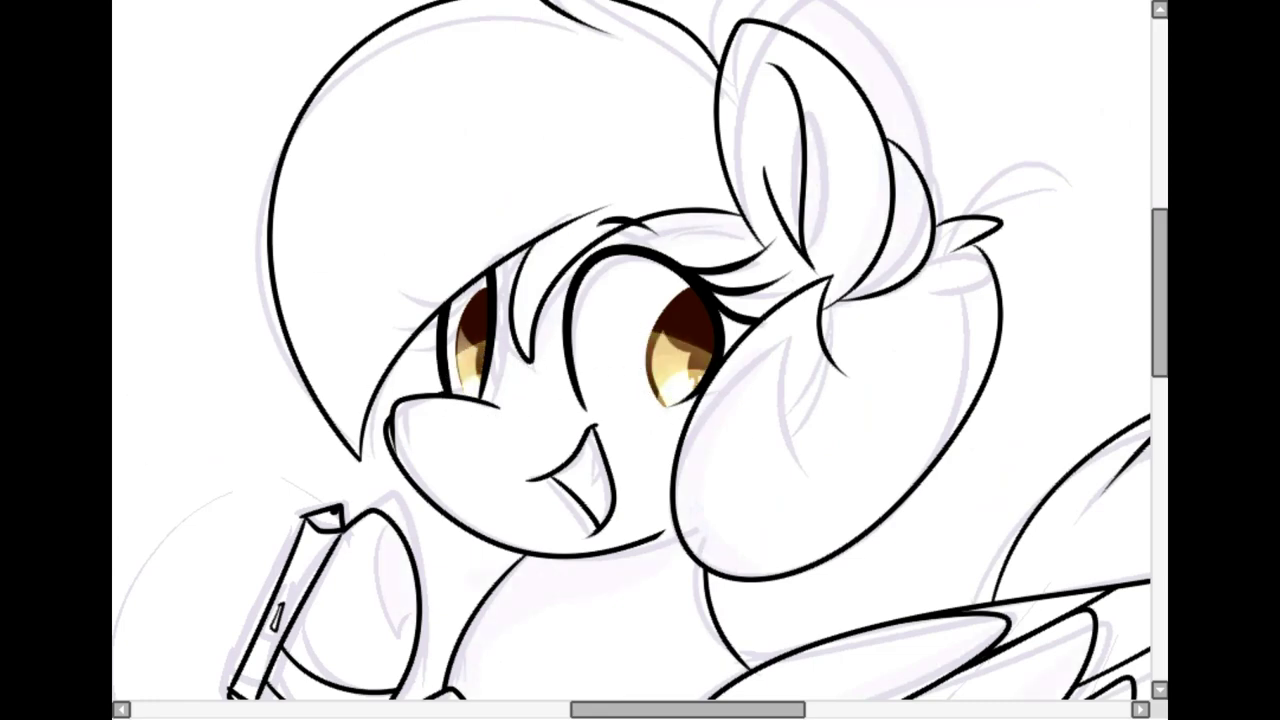
Paint a large pale-yellow highlight with a small dot beside it in the dark upper part of each iris.
scroll(632, 350, up, 2)
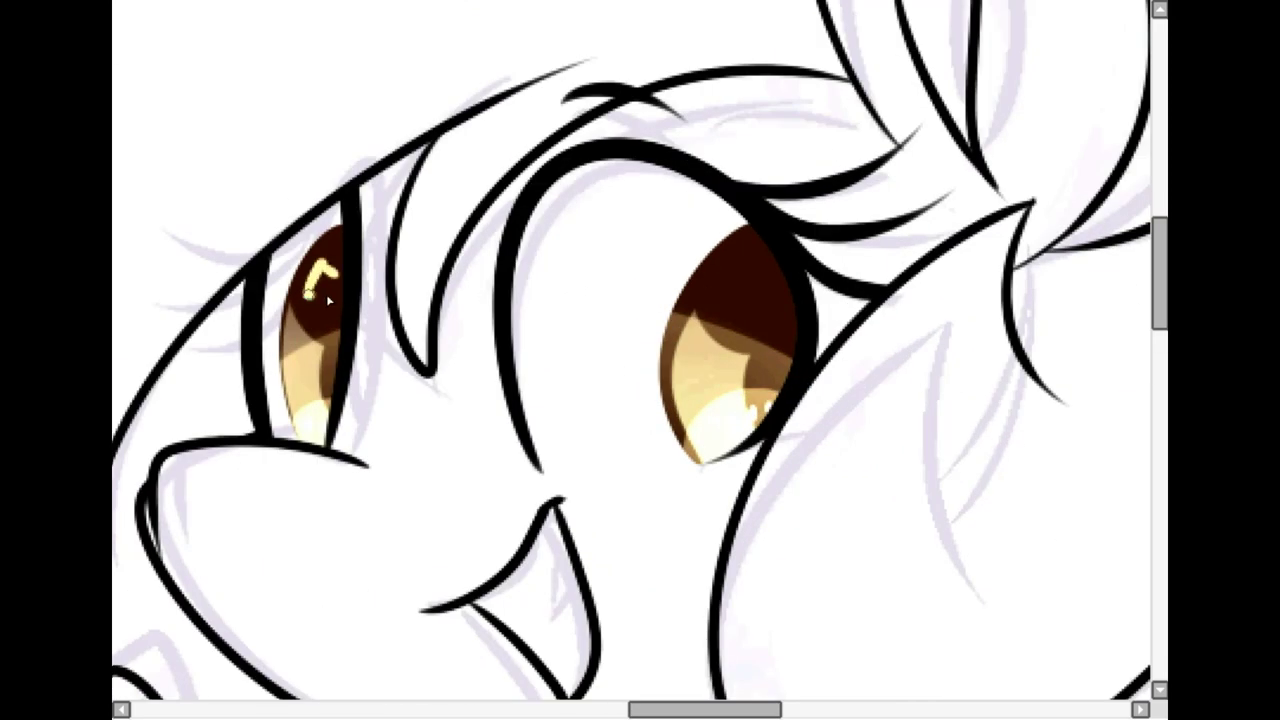
scroll(760, 300, up, 1)
mouse_move(785, 222)
mouse_down()
mouse_move(742, 268)
mouse_move(788, 258)
mouse_move(807, 297)
mouse_up()
scroll(807, 297, left, 2)
mouse_move(314, 248)
mouse_down()
mouse_move(341, 207)
mouse_move(333, 228)
mouse_up()
scroll(357, 263, down, 3)
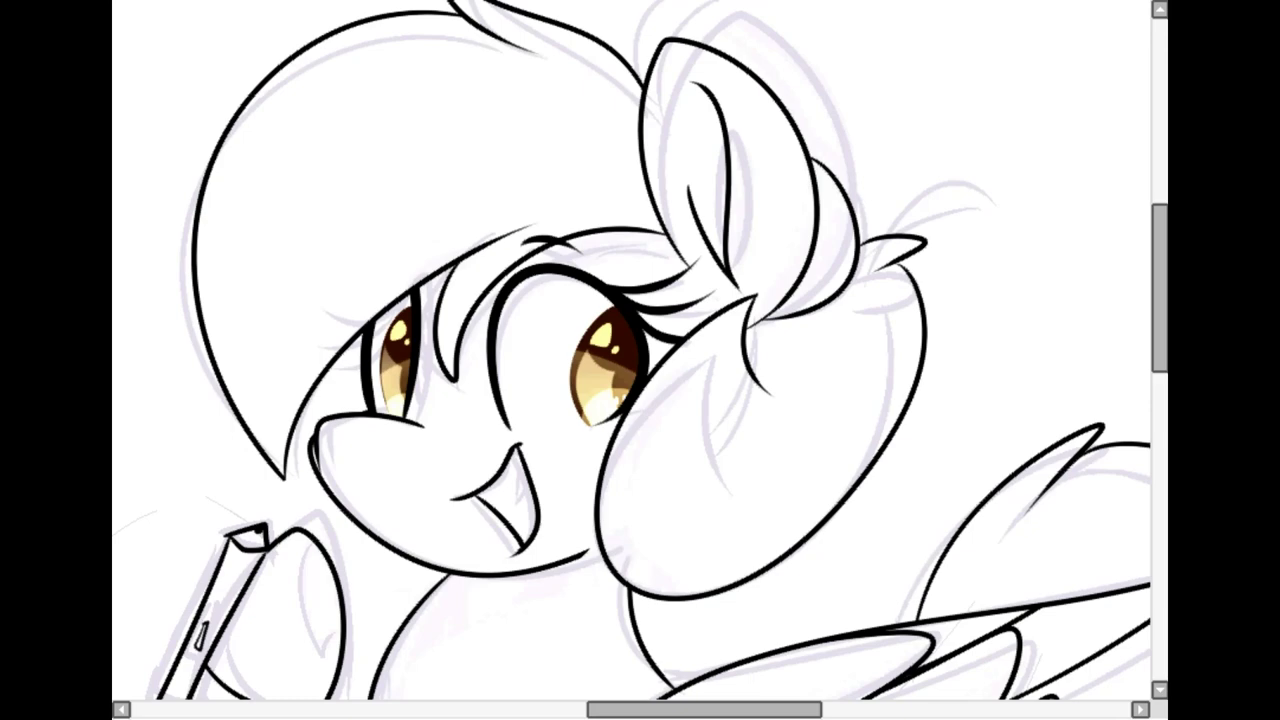
Blend a soft lighter brown glow around the upper highlights in both irises.
scroll(125, 367, up, 1)
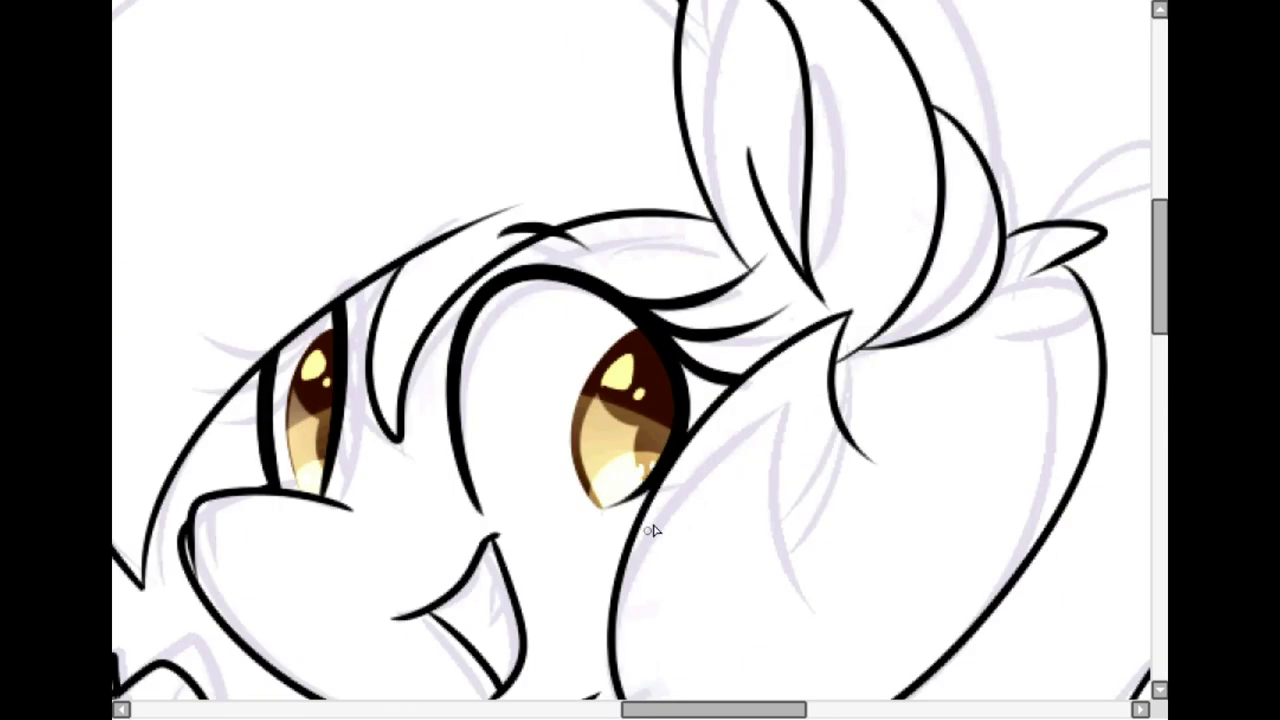
scroll(652, 530, up, 3)
scroll(771, 86, down, 4)
scroll(857, 380, up, 5)
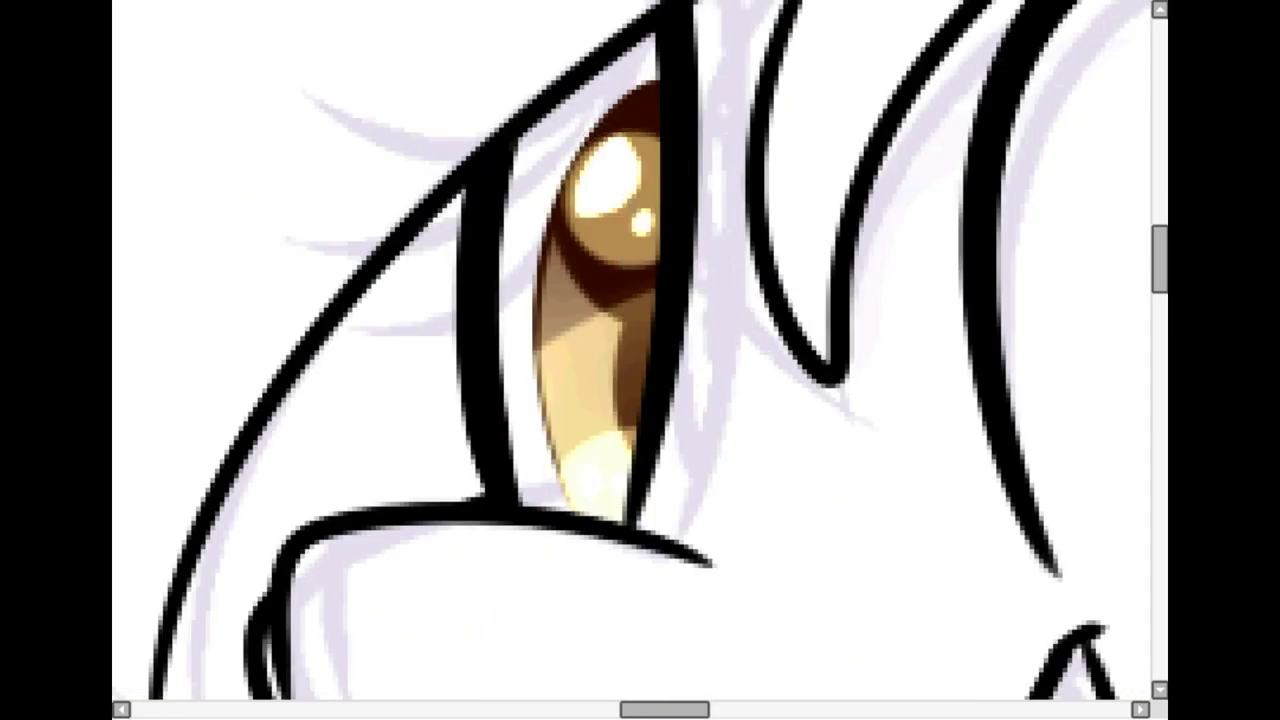
drag(592, 258, 691, 206)
mouse_move(581, 149)
mouse_down()
mouse_move(614, 154)
mouse_move(657, 214)
mouse_up()
drag(665, 709, 740, 709)
mouse_move(626, 189)
mouse_down()
mouse_move(545, 215)
mouse_move(603, 169)
mouse_move(590, 261)
mouse_up()
scroll(678, 320, down, 4)
scroll(640, 360, left, 2)
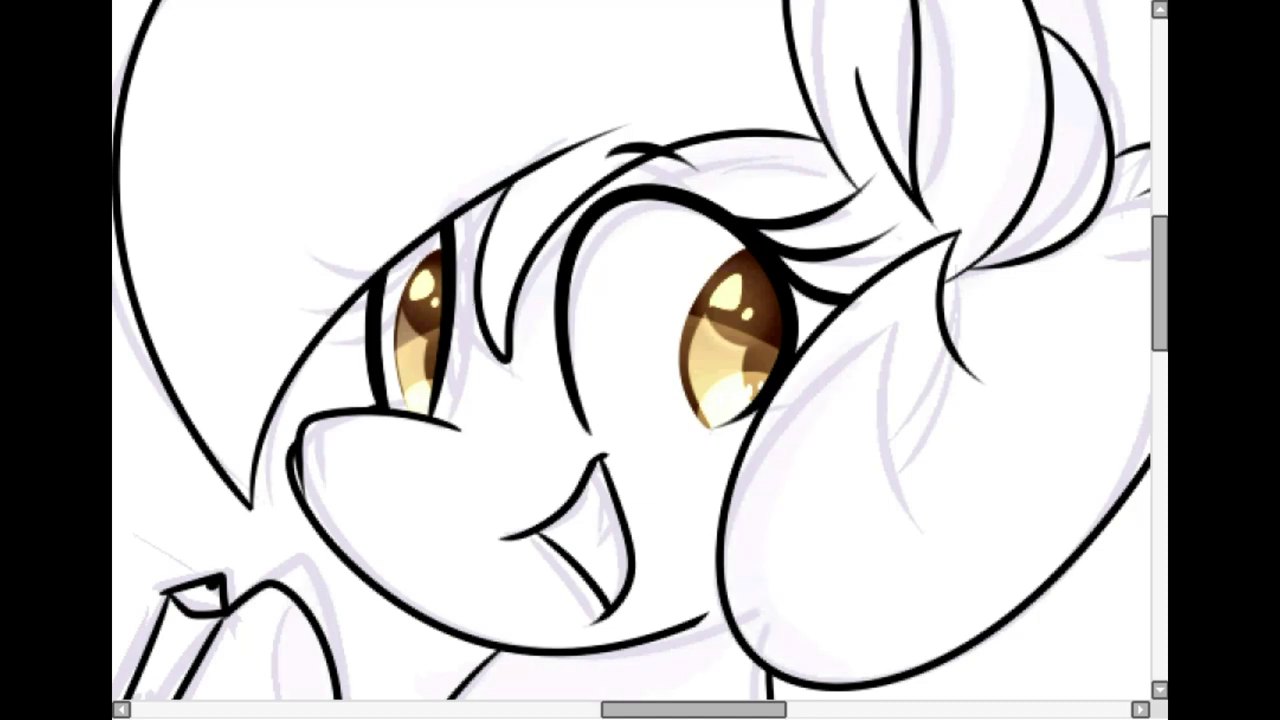
Close the near eye's open lower edge with a yellow line and fill the whites of both eyes.
scroll(620, 250, down, 5)
scroll(535, 253, up, 2)
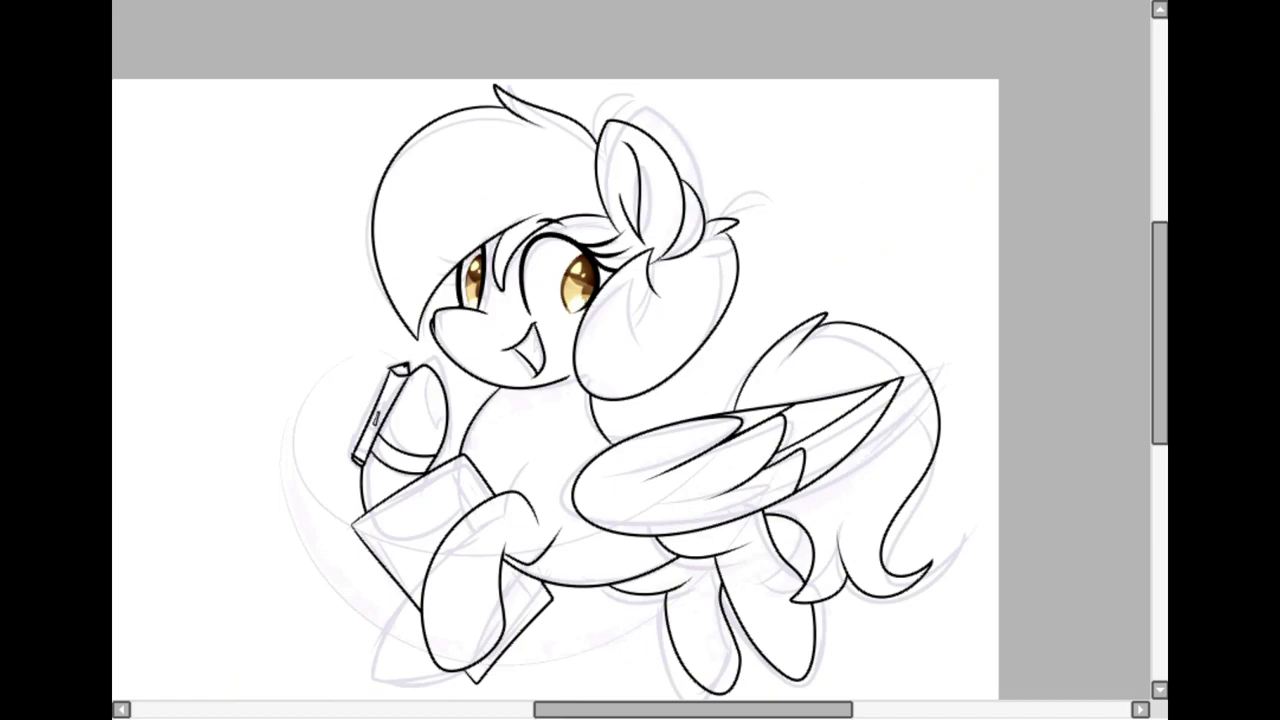
scroll(528, 269, up, 3)
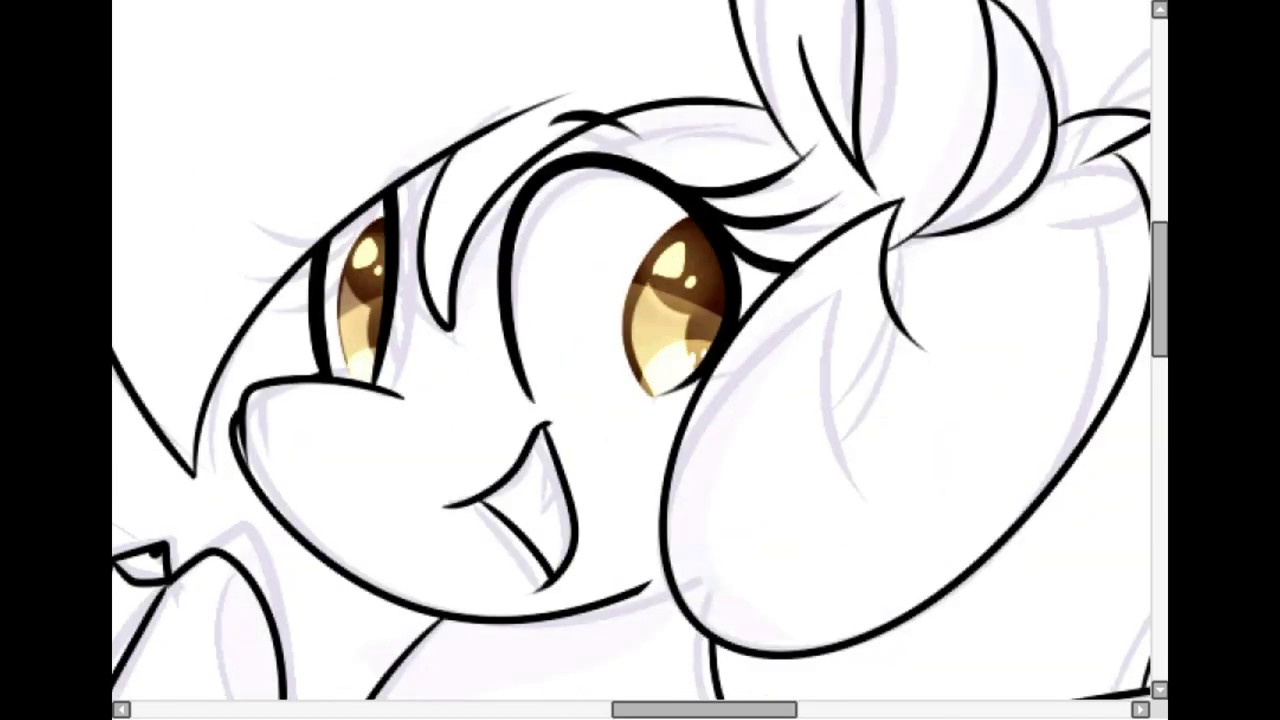
scroll(441, 216, up, 3)
drag(435, 448, 662, 447)
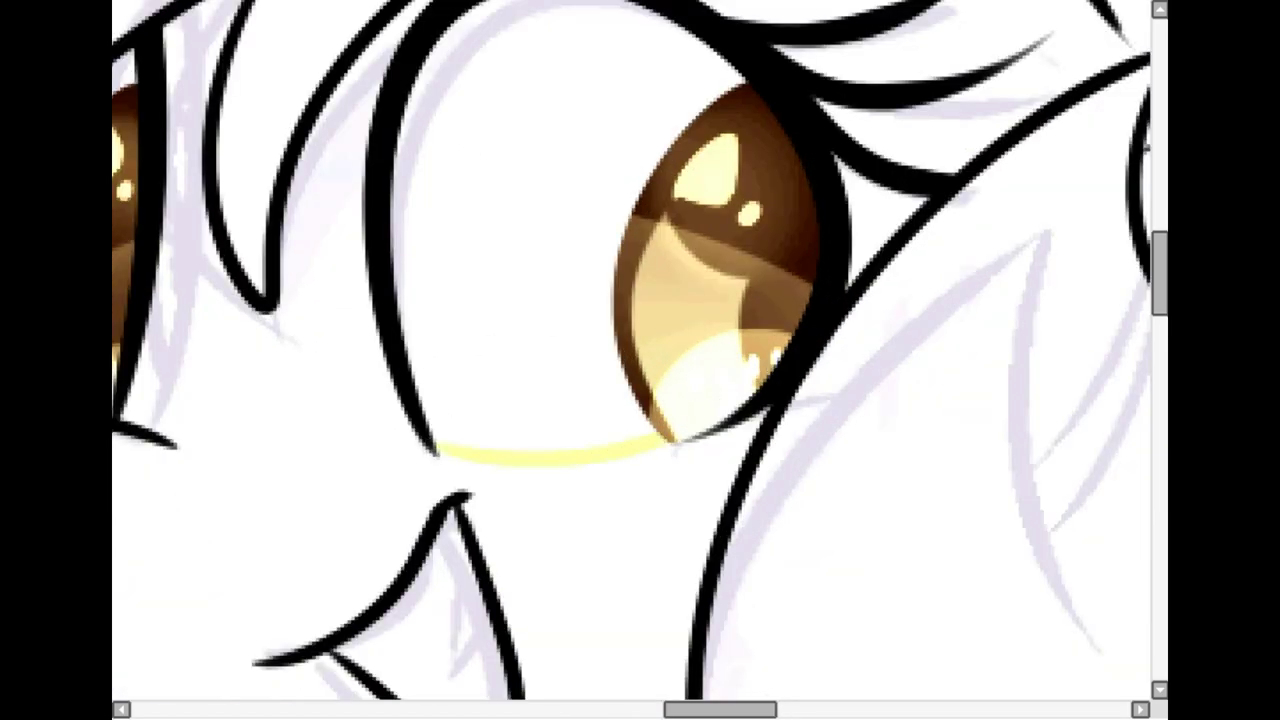
click(520, 280)
scroll(400, 300, down, 2)
click(234, 315)
click(229, 345)
click(530, 270)
key(ctrl+d)
key(ctrl+z)
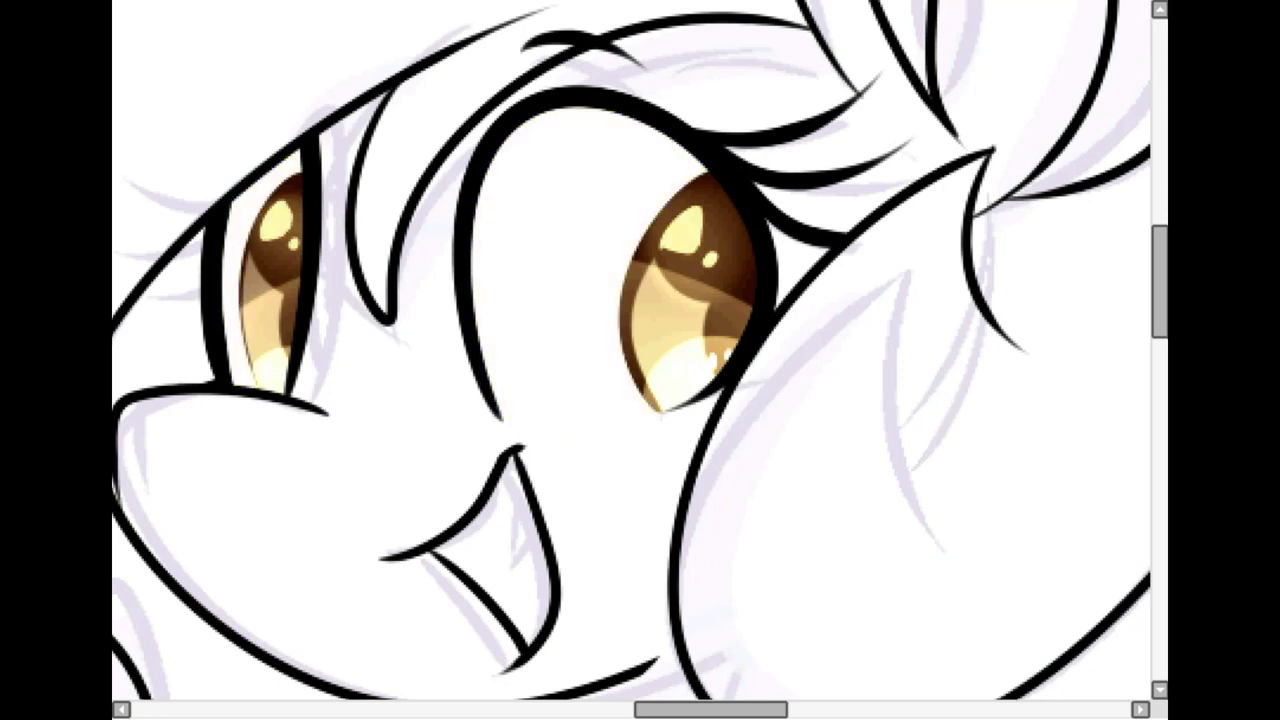
Shade the upper part of both eye whites with soft blue that fades downward.
mouse_move(265, 320)
mouse_down()
mouse_move(885, 455)
mouse_move(270, 375)
mouse_up()
key(ctrl+z)
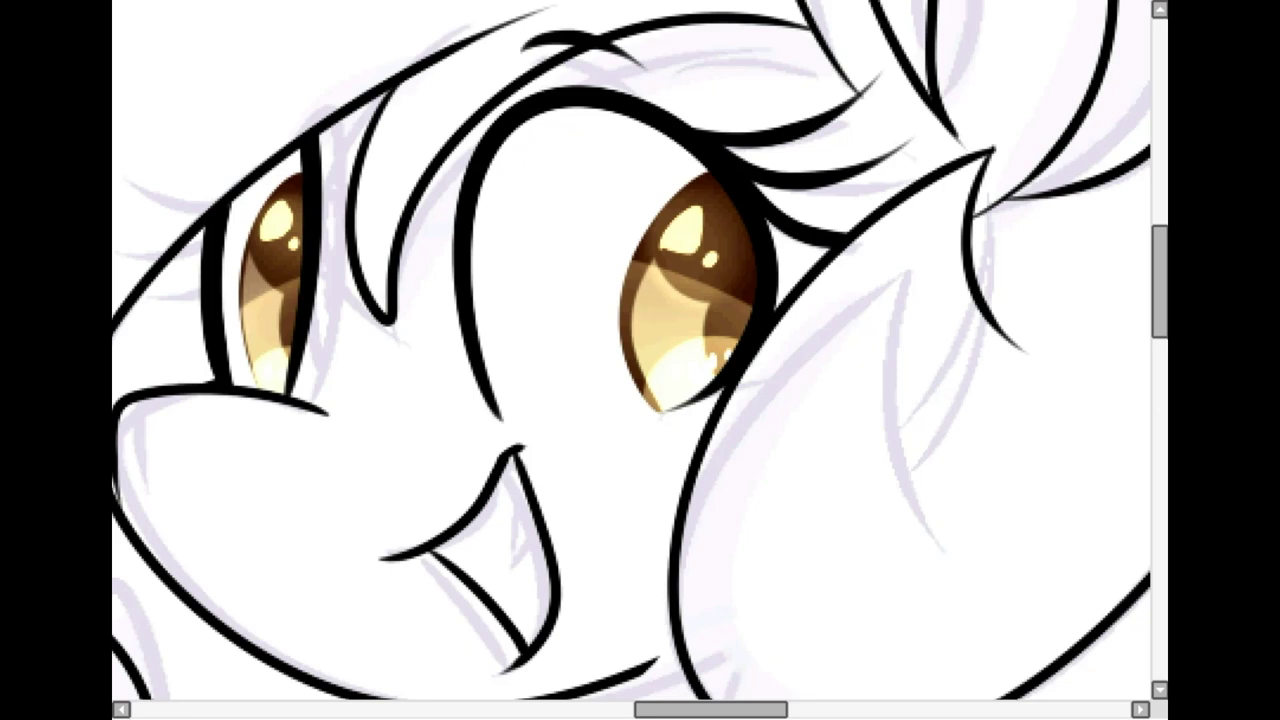
drag(209, 281, 302, 165)
key(c)
mouse_move(482, 165)
mouse_down()
mouse_move(730, 165)
mouse_move(490, 195)
mouse_up()
drag(318, 243, 247, 335)
mouse_move(490, 210)
mouse_down()
mouse_move(643, 220)
mouse_move(600, 260)
mouse_up()
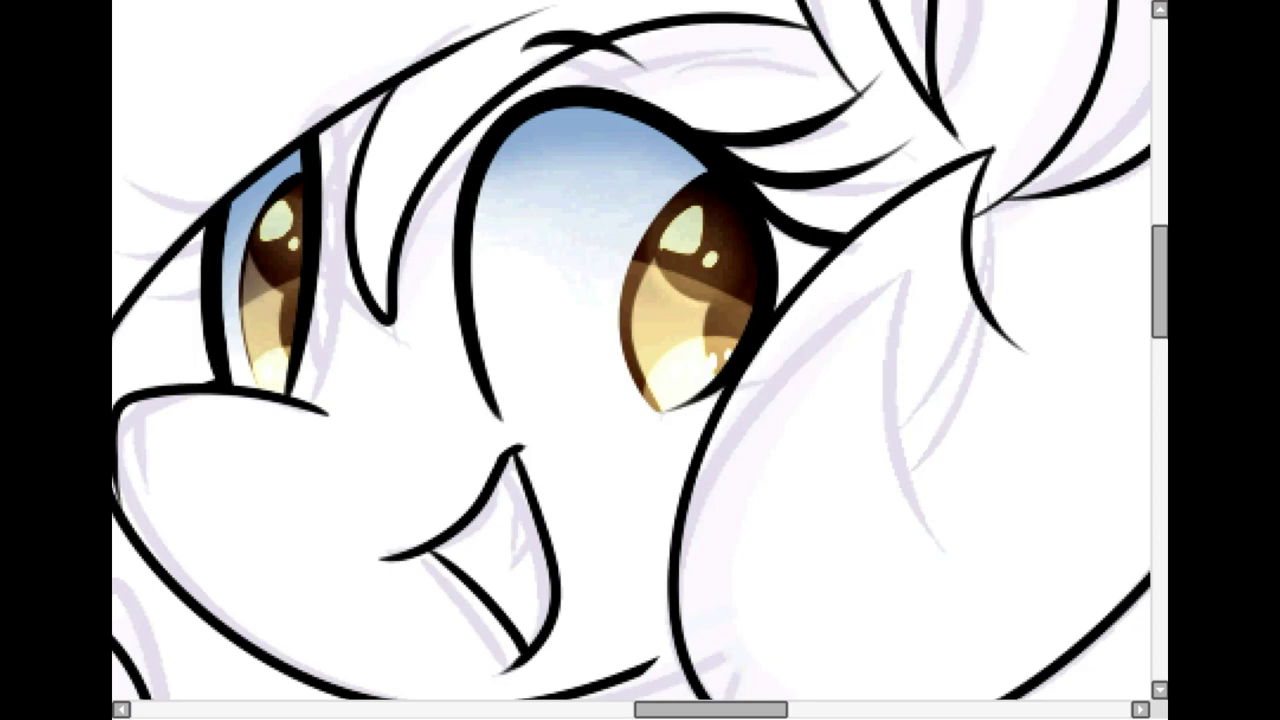
Paint a curved blue shadow along the upper edge of the eye whites, redoing the strokes.
drag(457, 272, 637, 95)
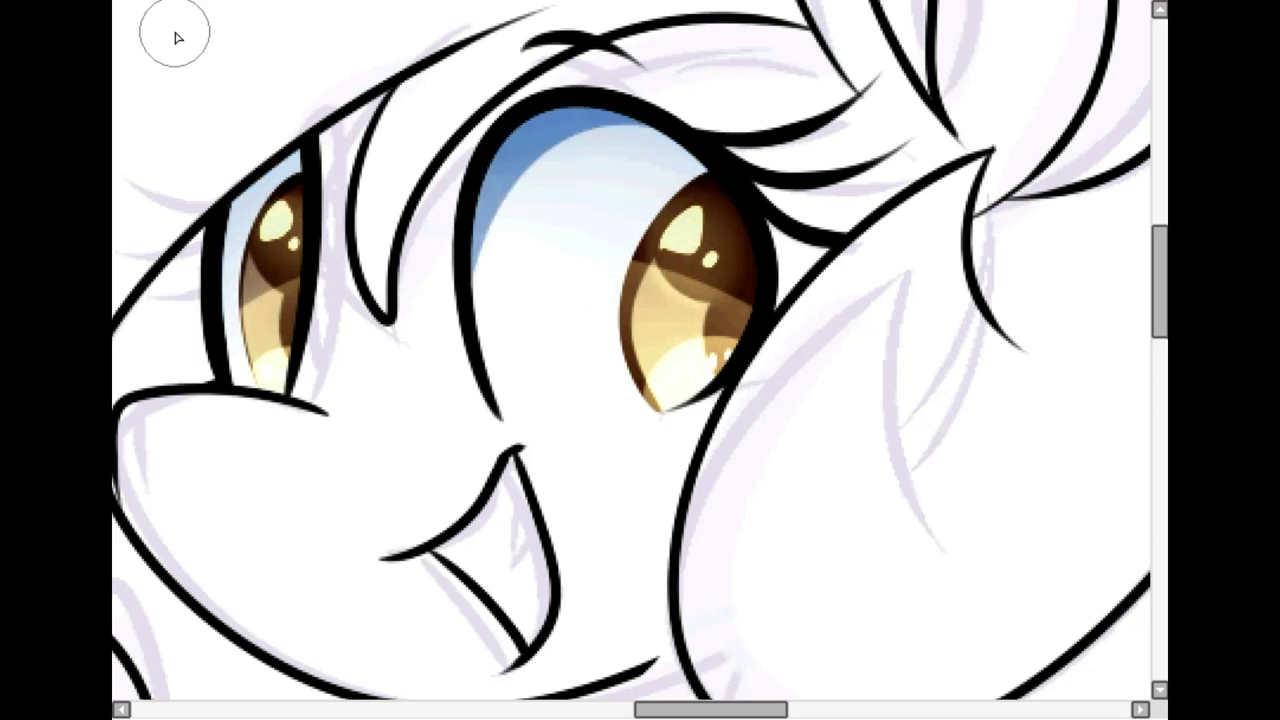
key(ctrl+z)
key(ctrl+z)
drag(453, 272, 640, 98)
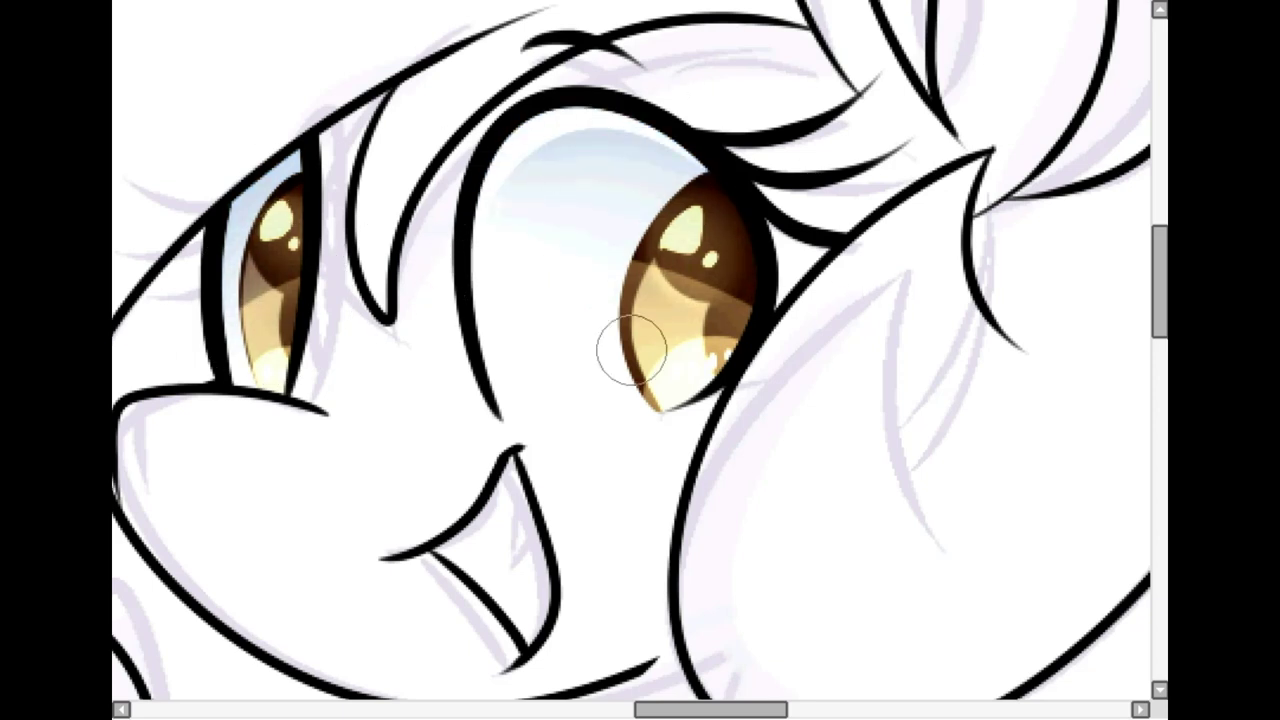
key(ctrl+z)
drag(223, 321, 300, 148)
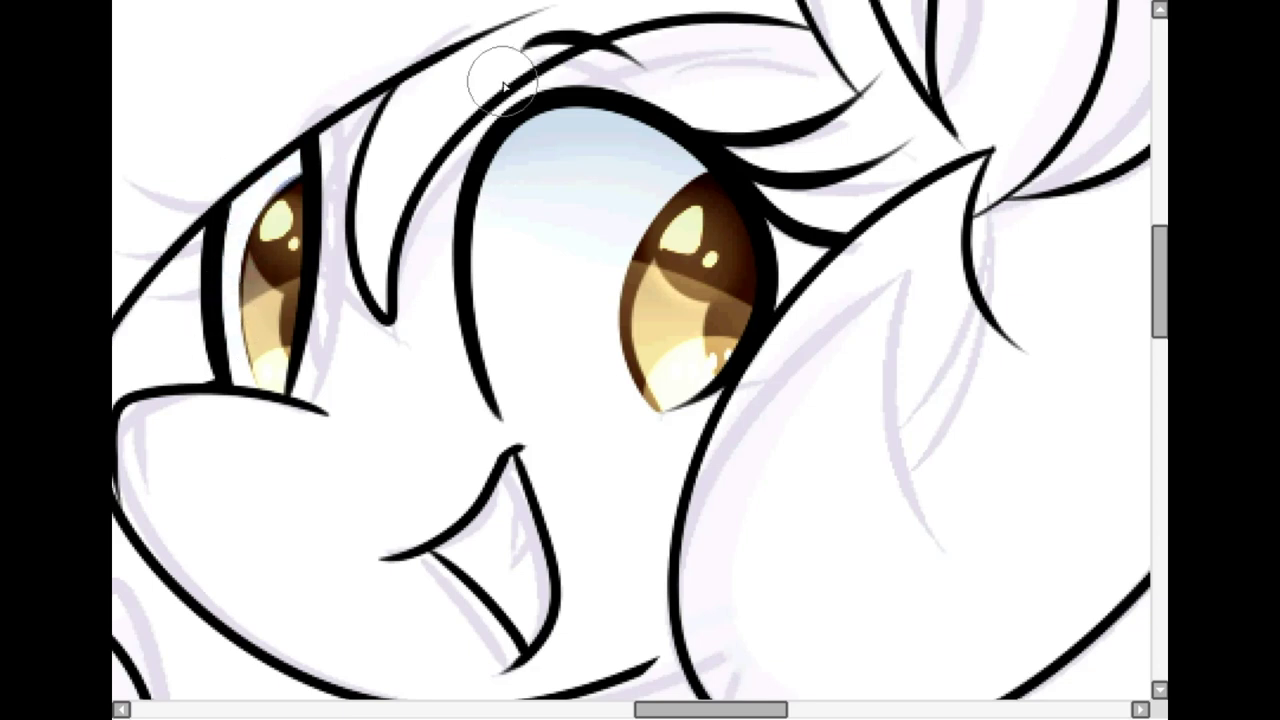